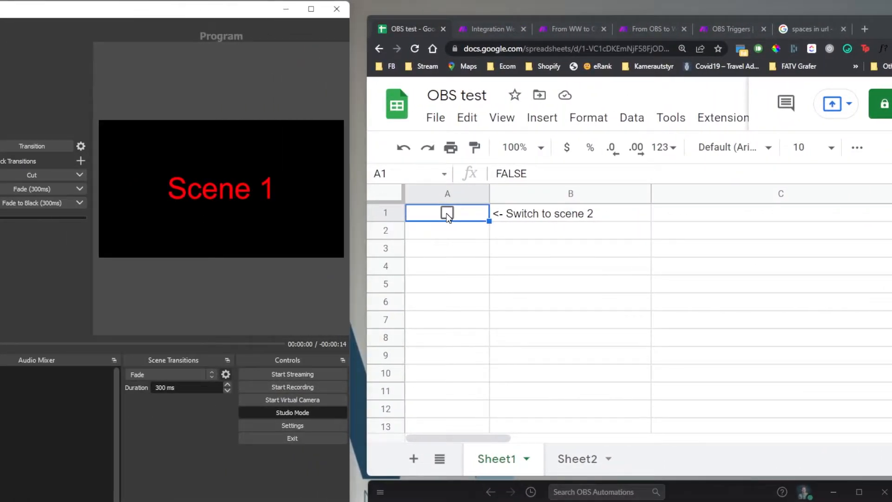
- Tick the 'Switch to scene 2' checkbox in A1, then start an OBS recording
{"action": "left_click", "coordinate": [447, 213]}
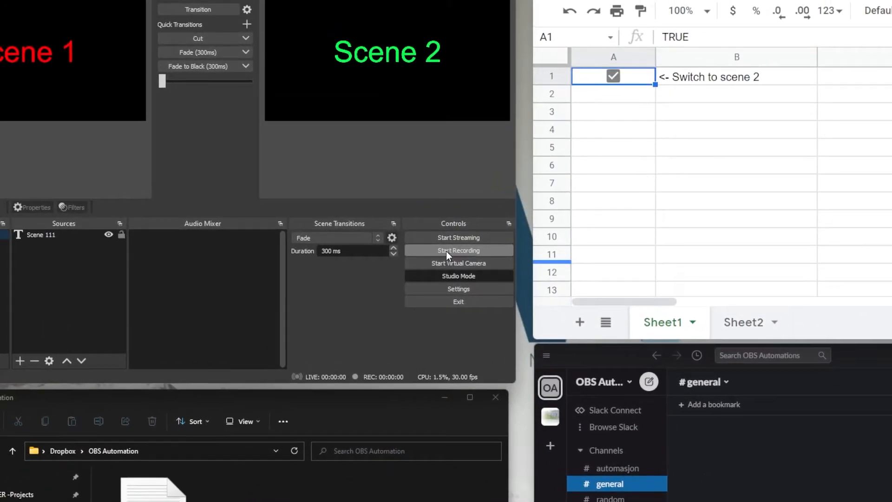
{"action": "left_click", "coordinate": [446, 251]}
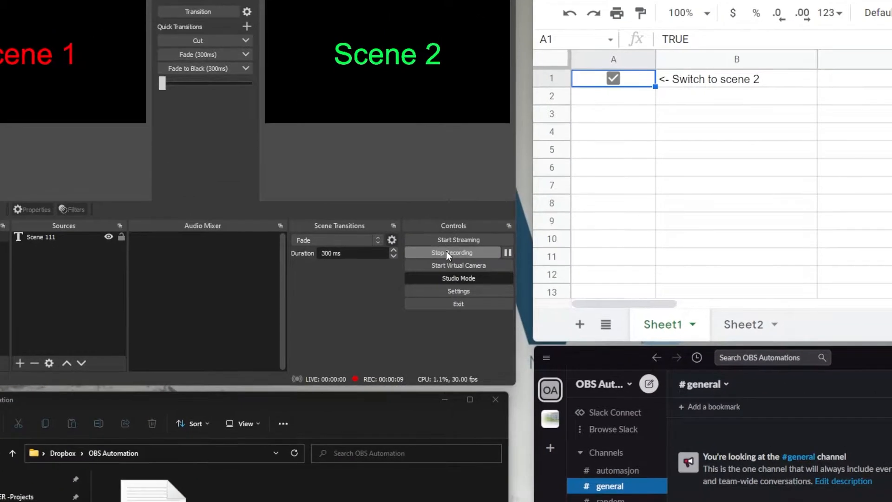
- Stop the OBS recording and enter '!startrecord' in Slack's #general message box
{"action": "left_click", "coordinate": [447, 252]}
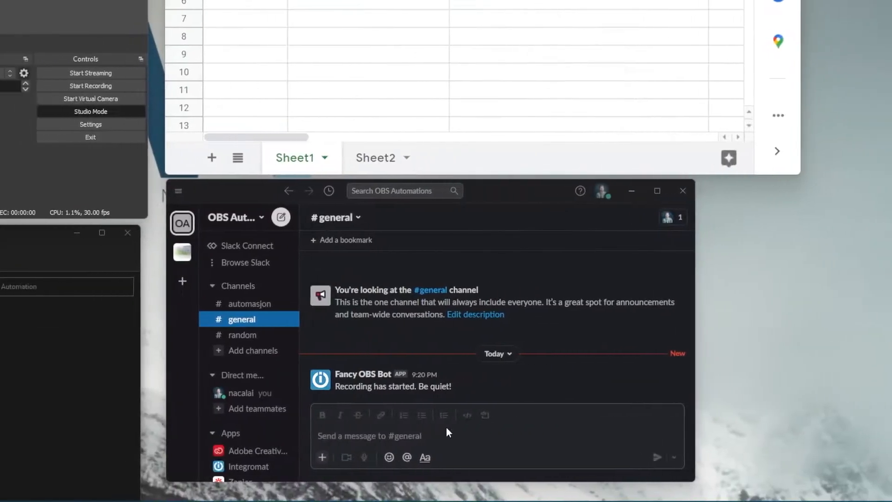
{"action": "left_click", "coordinate": [426, 437]}
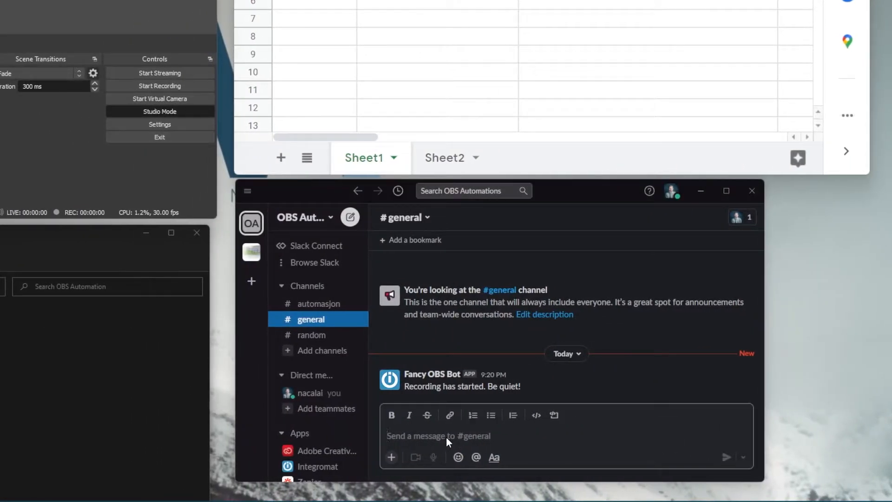
{"action": "type", "text": "!startrecord"}
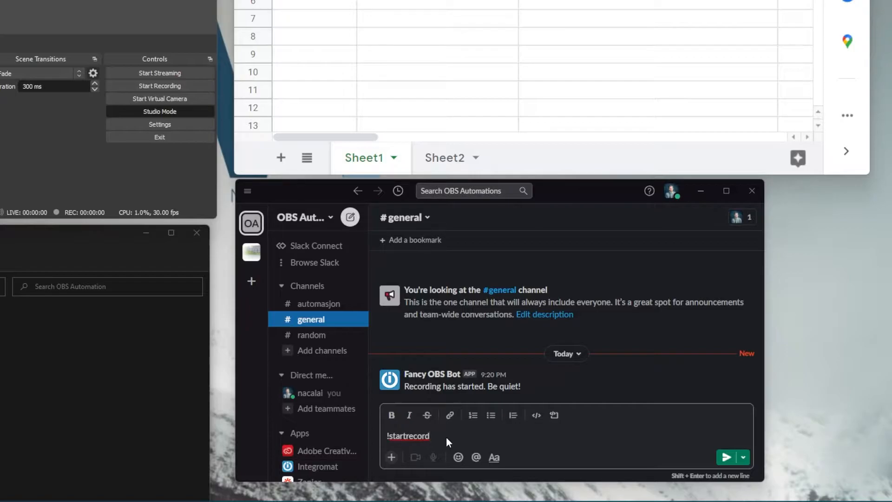
{"action": "key", "text": "Return"}
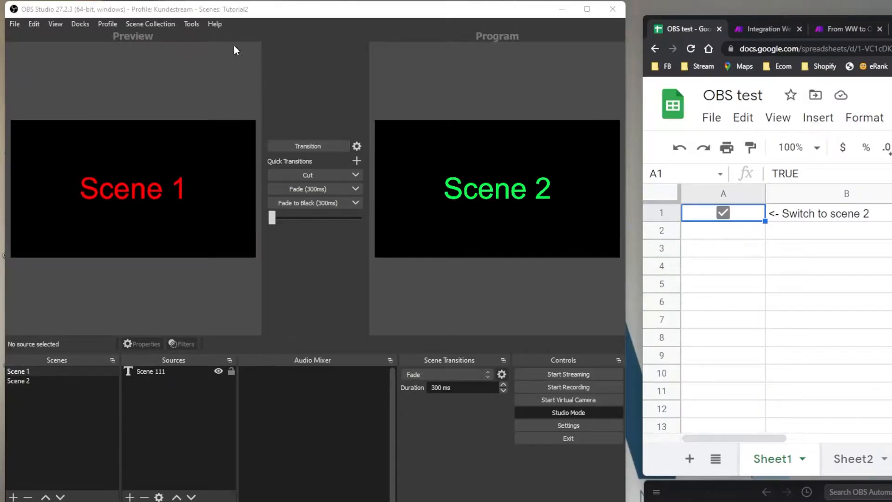
- Open Tools > Advanced Scene Switcher and drag its window left over OBS
{"action": "left_click", "coordinate": [192, 23]}
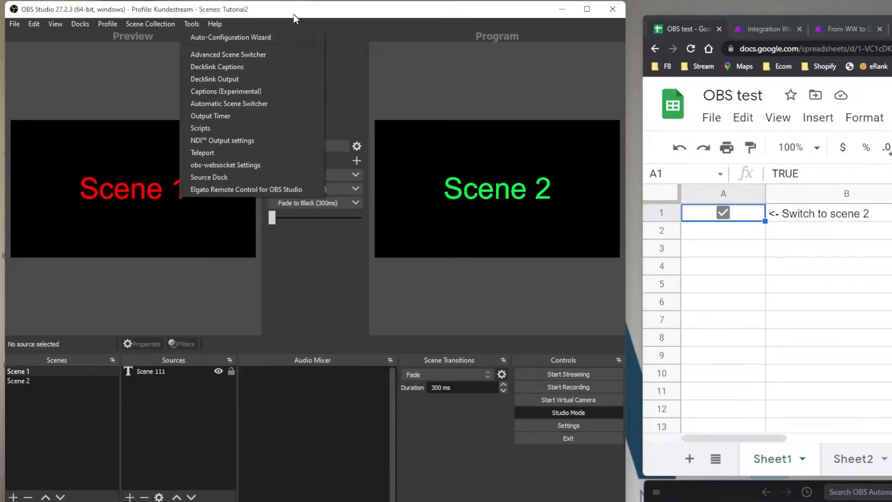
{"action": "left_click", "coordinate": [300, 8]}
{"action": "left_click", "coordinate": [188, 24]}
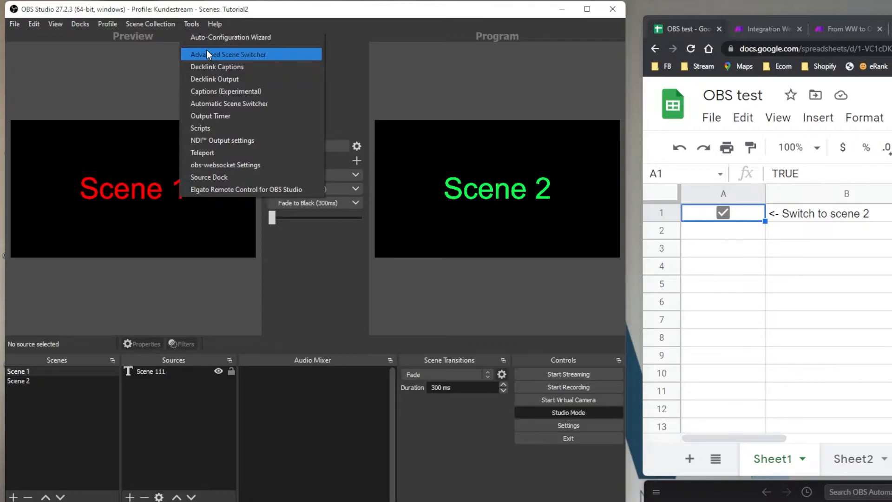
{"action": "left_click", "coordinate": [266, 57]}
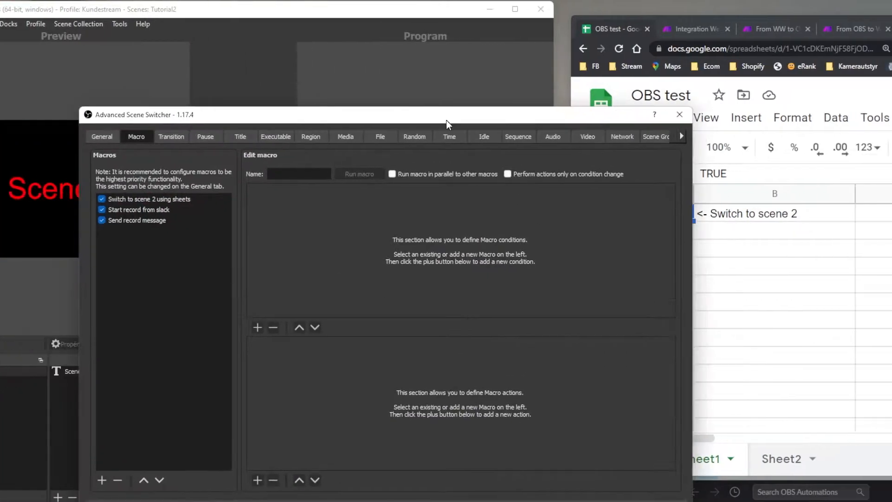
{"action": "left_click_drag", "start_coordinate": [446, 120], "coordinate": [610, 93]}
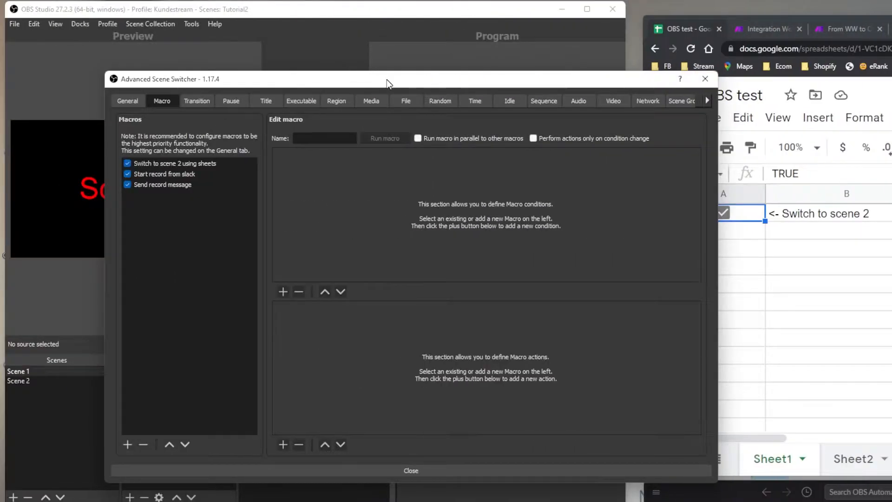
{"action": "left_click_drag", "start_coordinate": [223, 79], "coordinate": [175, 79]}
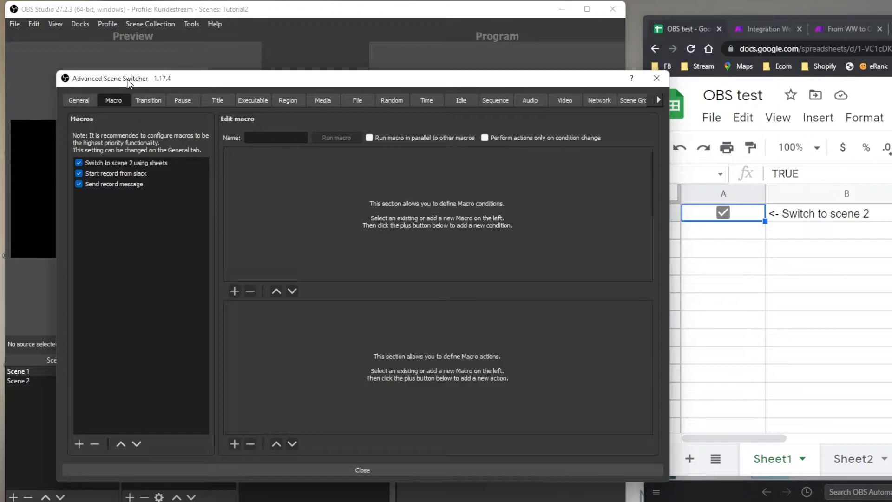
- Drag the Advanced Scene Switcher window down to reveal the Scene 1 and Scene 2 previews
{"action": "left_click_drag", "start_coordinate": [142, 83], "coordinate": [112, 55]}
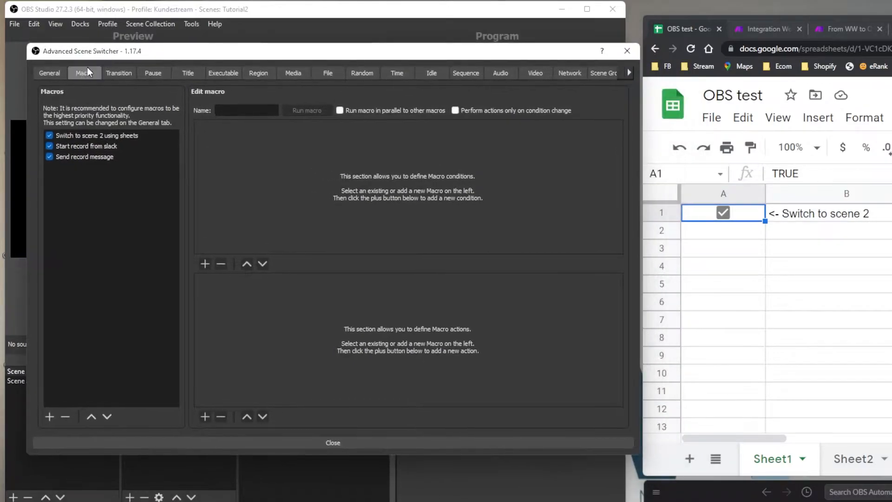
{"action": "left_click", "coordinate": [54, 73]}
{"action": "left_click", "coordinate": [76, 73]}
{"action": "left_click_drag", "start_coordinate": [134, 53], "coordinate": [150, 336]}
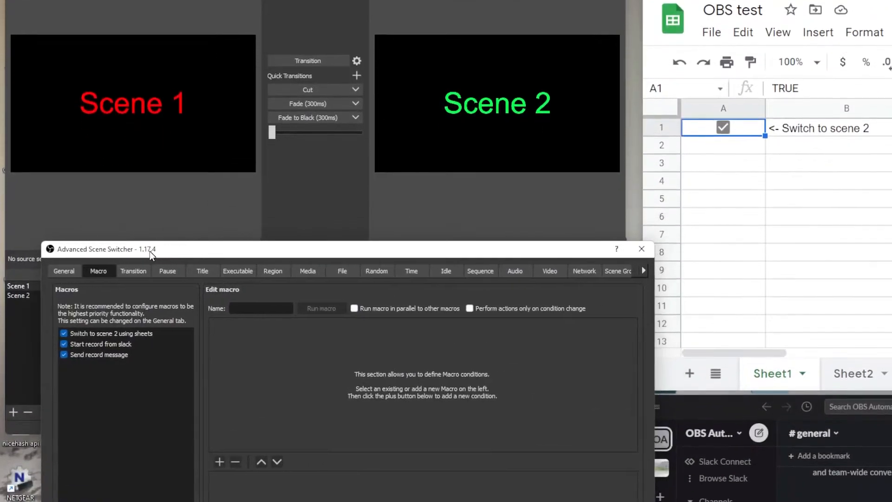
{"action": "left_click_drag", "start_coordinate": [150, 250], "coordinate": [128, 278]}
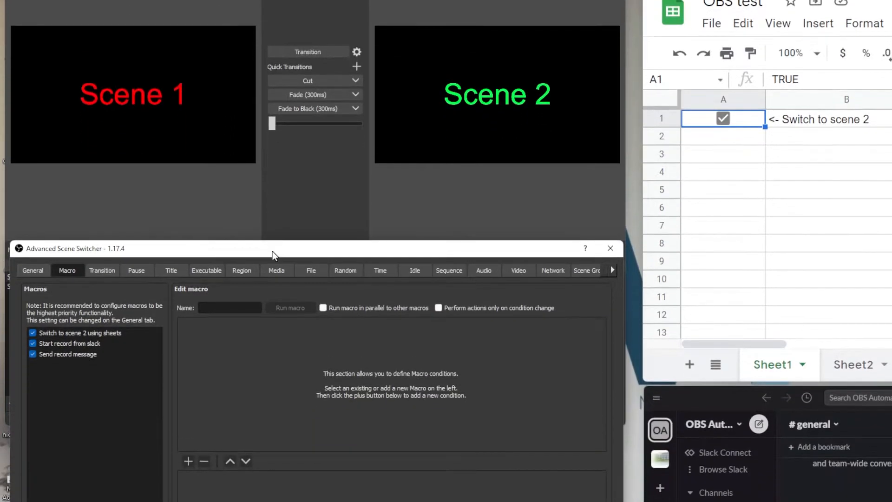
{"action": "left_click_drag", "start_coordinate": [272, 345], "coordinate": [275, 329]}
{"action": "left_click_drag", "start_coordinate": [275, 251], "coordinate": [288, 266]}
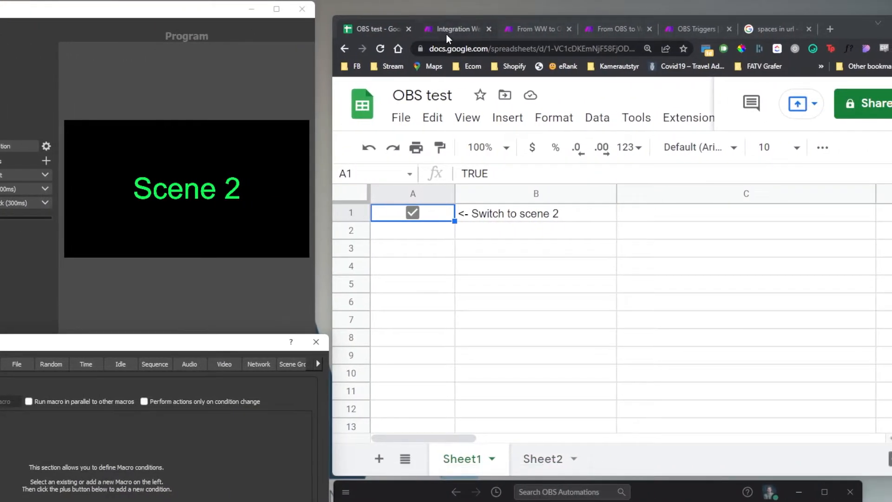
- Review the Integration Webhooks and From WW to OBS scenarios in Make
{"action": "left_click", "coordinate": [448, 33]}
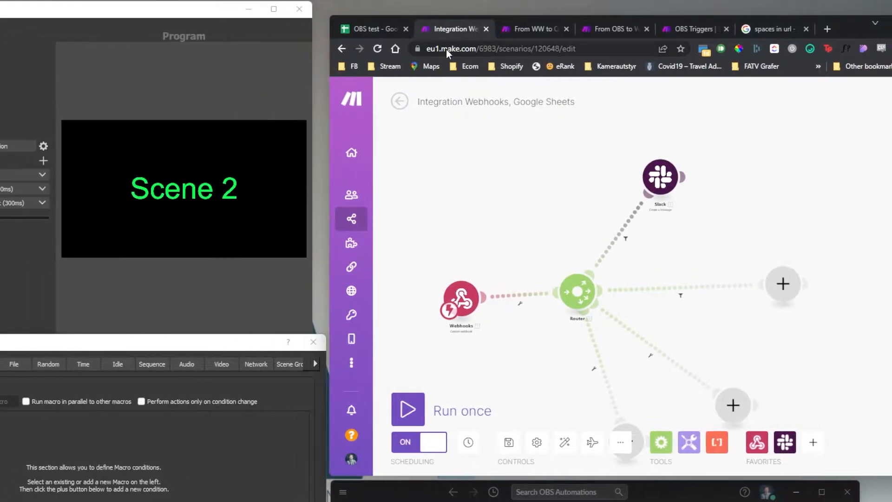
{"action": "left_click_drag", "start_coordinate": [308, 49], "coordinate": [331, 47]}
{"action": "left_click", "coordinate": [447, 31]}
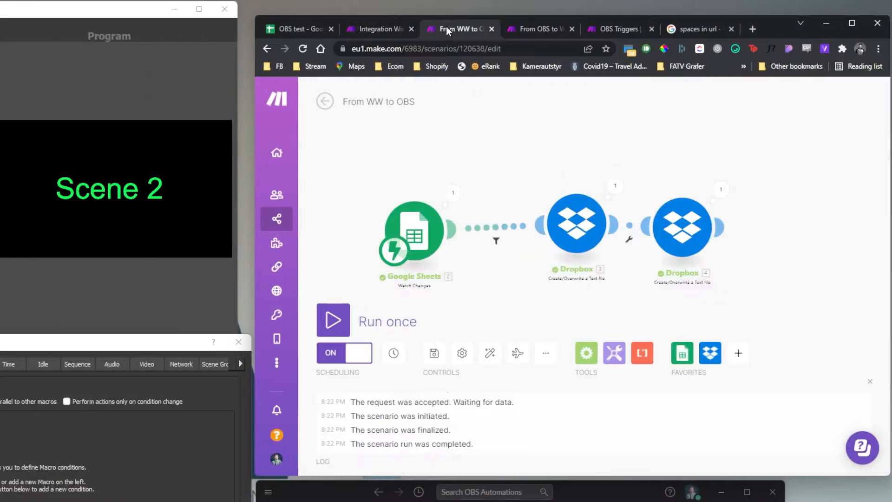
{"action": "left_click", "coordinate": [381, 26]}
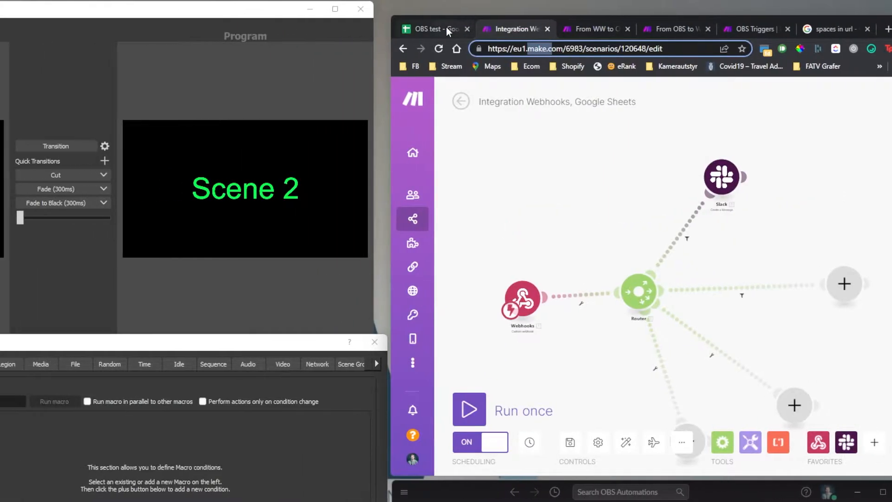
{"action": "left_click", "coordinate": [311, 27]}
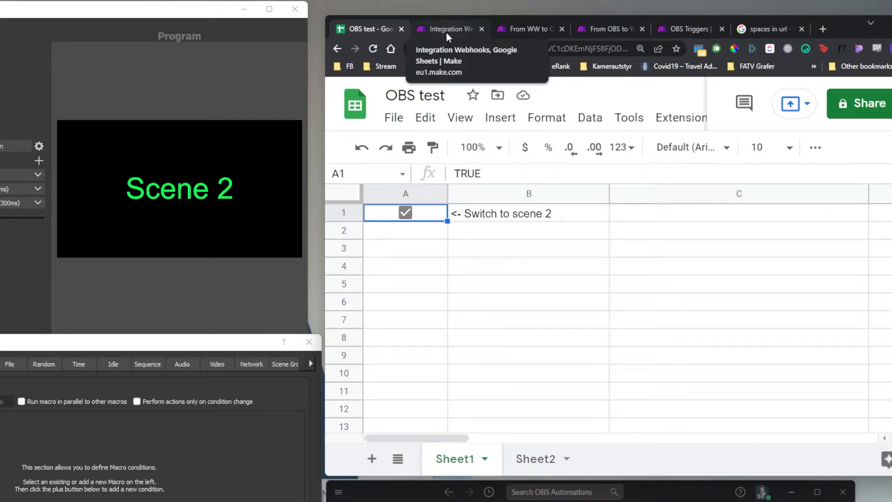
{"action": "left_click", "coordinate": [446, 32]}
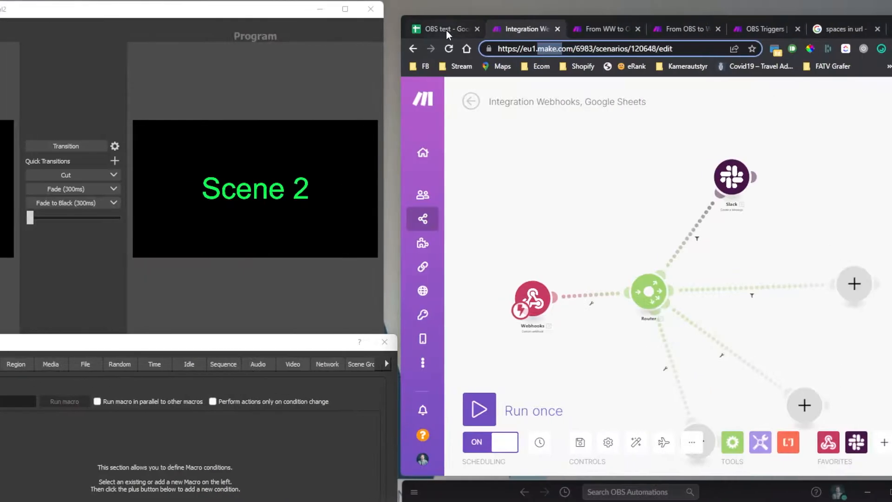
- Untick the 'Switch to scene 2' checkbox in the OBS test sheet
{"action": "left_click", "coordinate": [646, 29]}
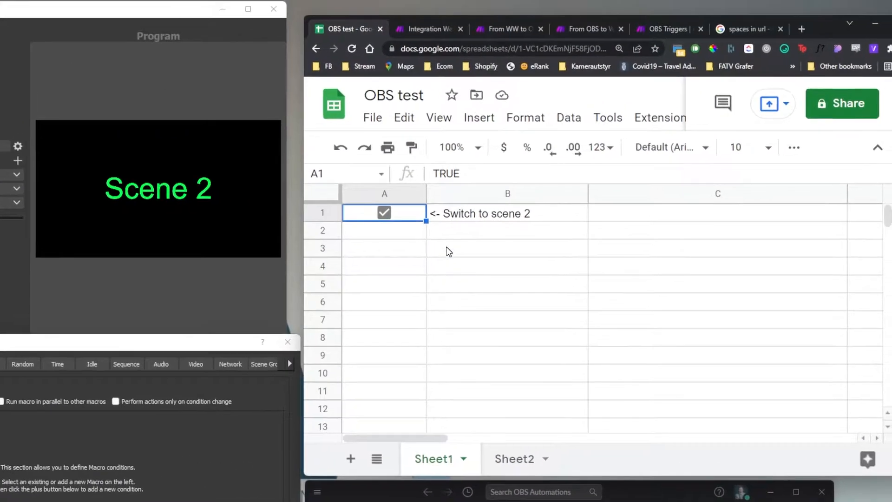
{"action": "left_click", "coordinate": [785, 230]}
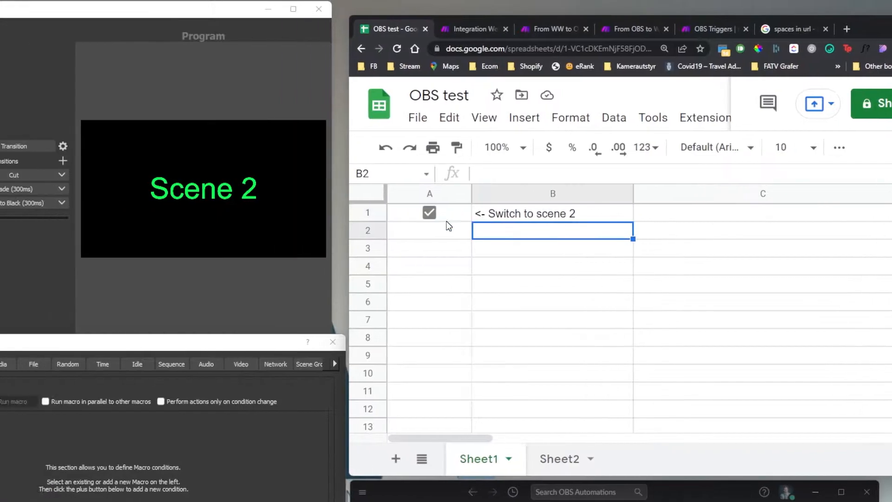
{"action": "left_click", "coordinate": [723, 212]}
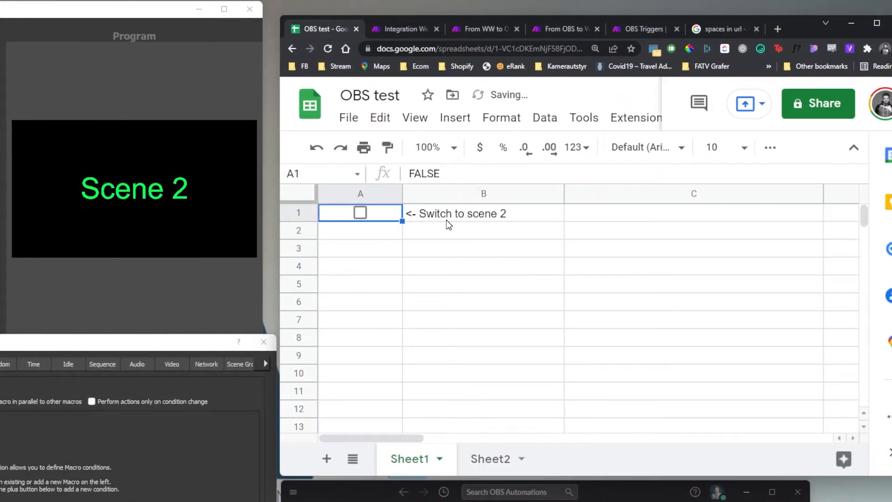
{"action": "left_click", "coordinate": [393, 26]}
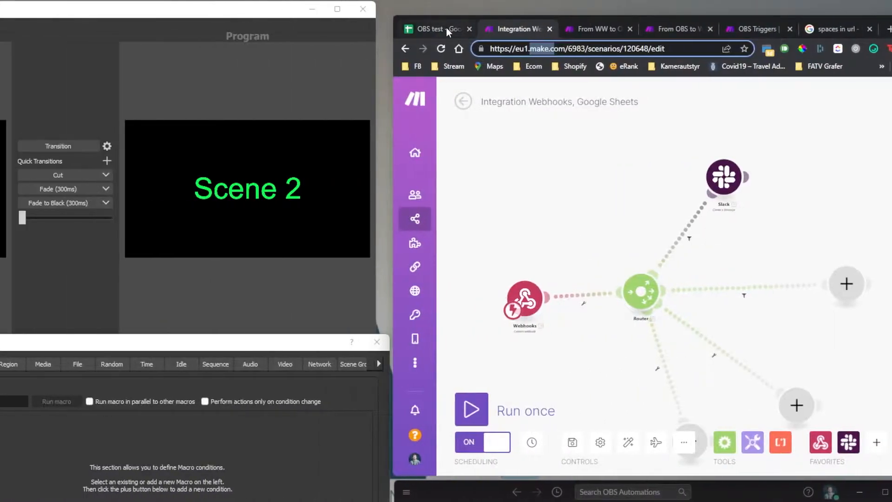
{"action": "left_click", "coordinate": [446, 29]}
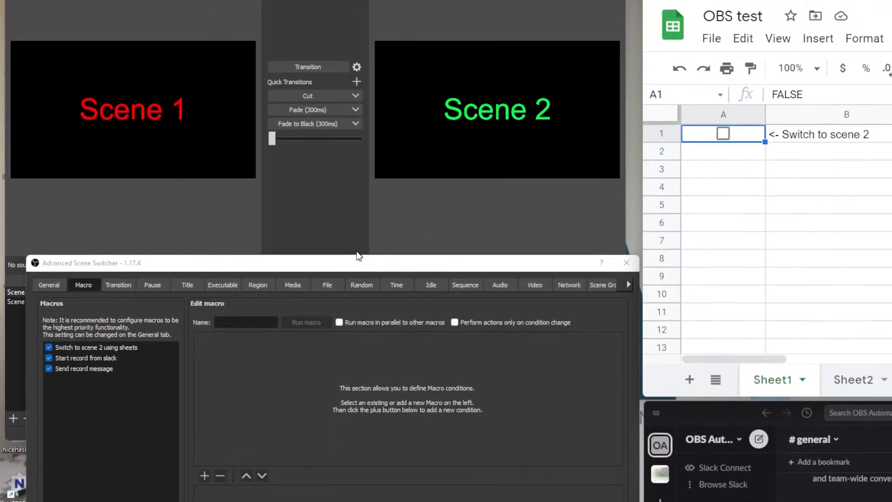
- Open the 'Switch to scene 2 using sheets' macro in the Advanced Scene Switcher
{"action": "left_click_drag", "start_coordinate": [349, 344], "coordinate": [350, 198]}
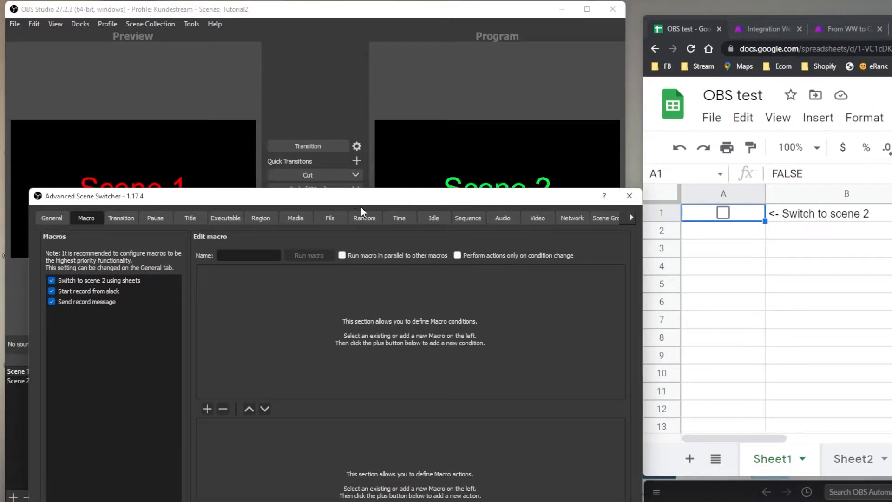
{"action": "left_click_drag", "start_coordinate": [360, 198], "coordinate": [366, 237]}
{"action": "left_click", "coordinate": [167, 250]}
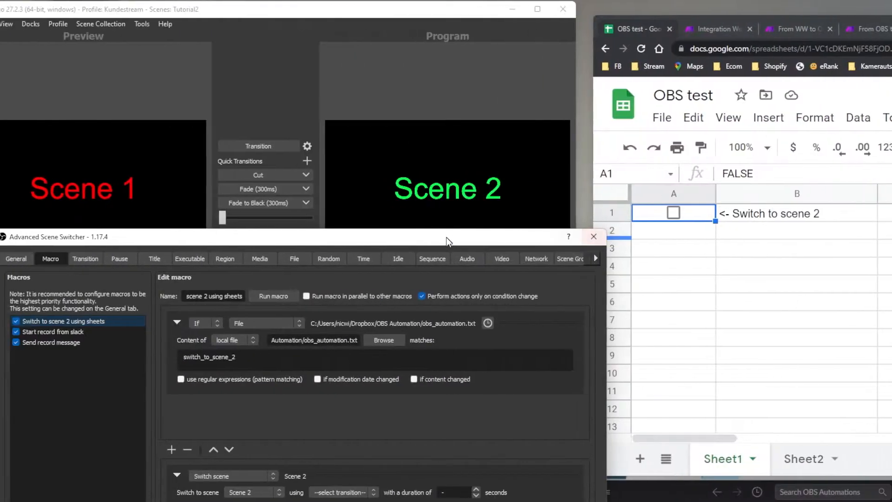
{"action": "left_click_drag", "start_coordinate": [304, 237], "coordinate": [304, 149]}
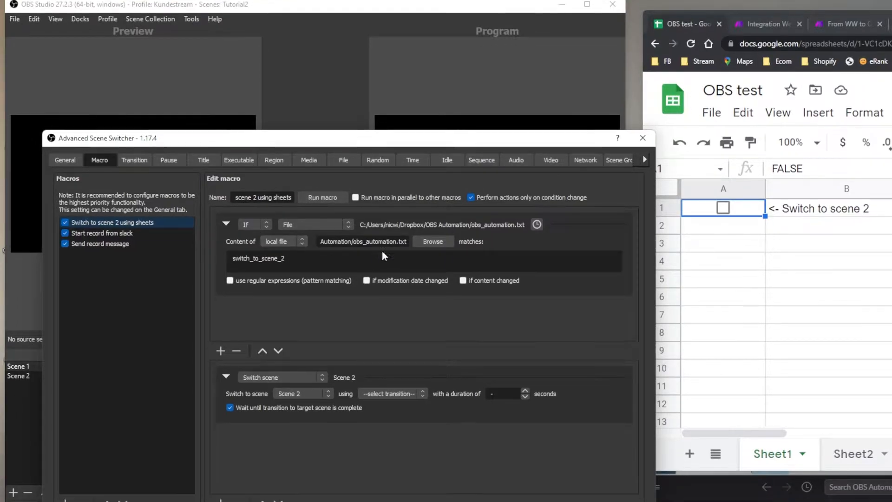
- Point the File condition at obs_automation.txt matching switch_to_scene_2, then lower the window
{"action": "left_click", "coordinate": [428, 248]}
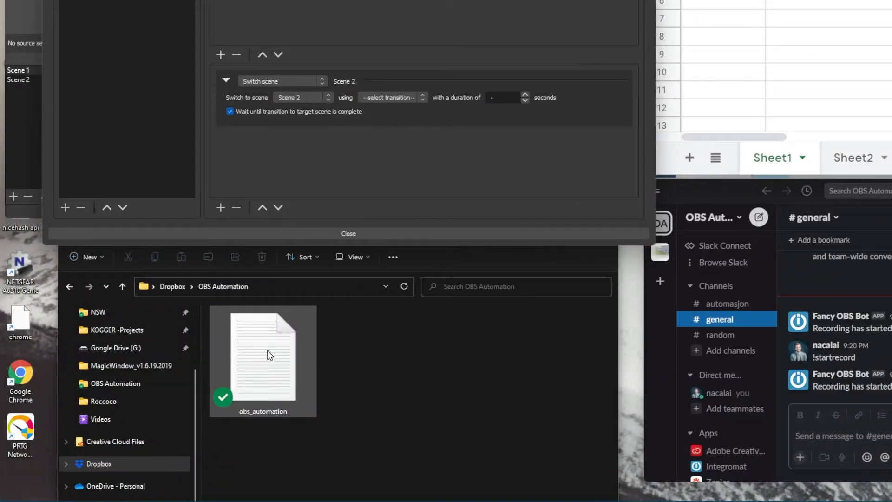
{"action": "double_click", "coordinate": [267, 350]}
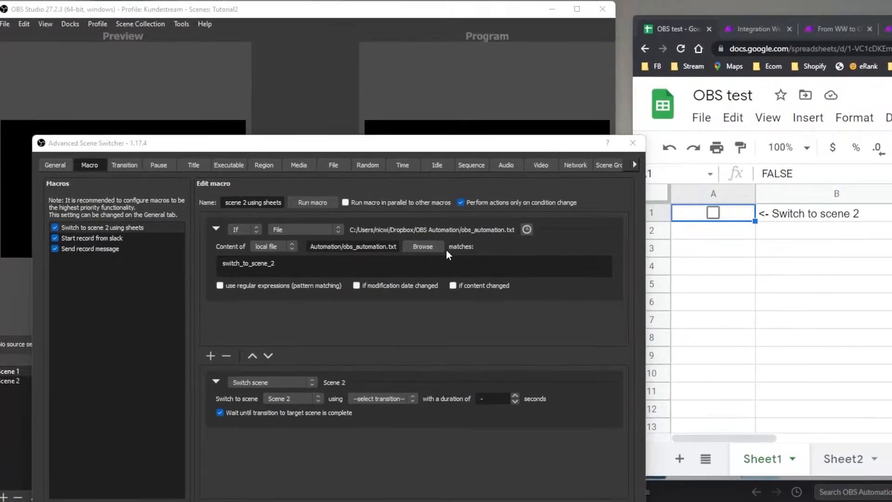
{"action": "left_click", "coordinate": [446, 251]}
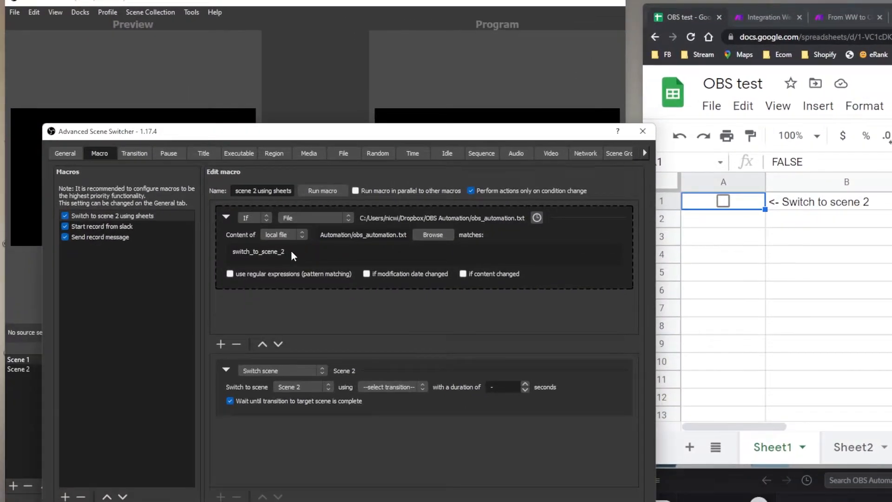
{"action": "left_click_drag", "start_coordinate": [281, 263], "coordinate": [193, 261]}
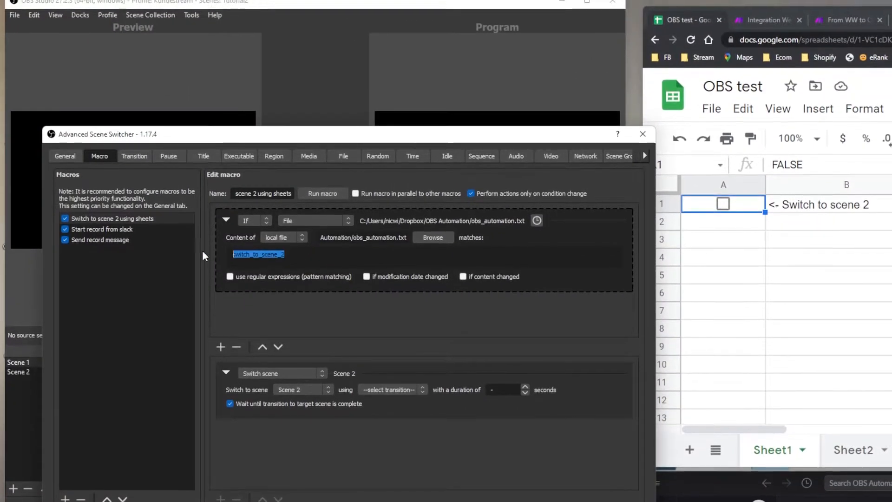
{"action": "left_click", "coordinate": [309, 259]}
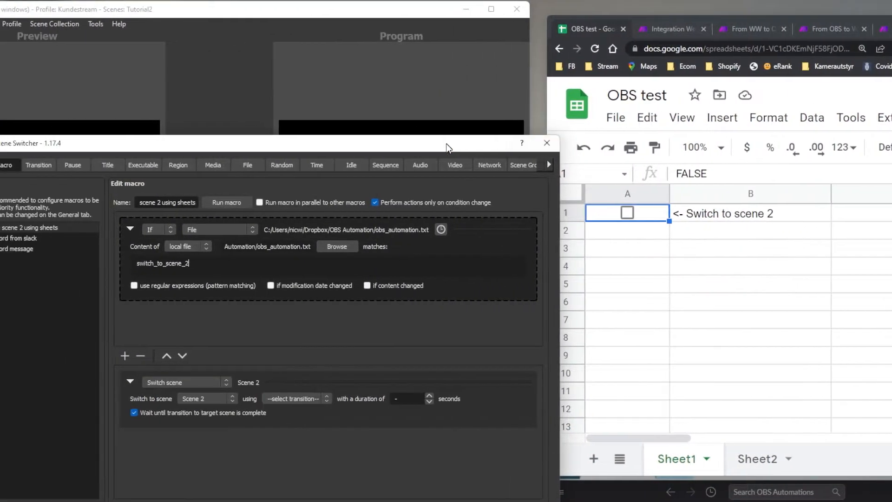
{"action": "left_click_drag", "start_coordinate": [446, 144], "coordinate": [542, 353]}
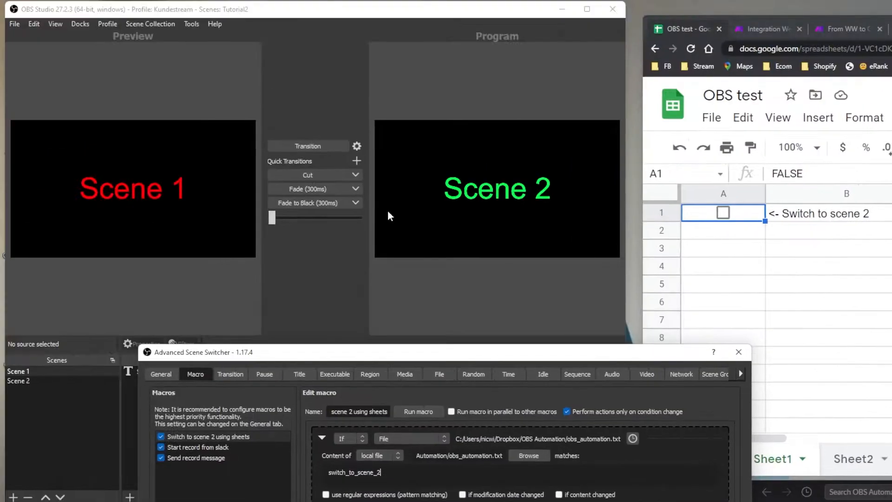
- Cut scenes and run the Scene 2 macro so Scene 2 is live in Program
{"action": "left_click", "coordinate": [325, 177]}
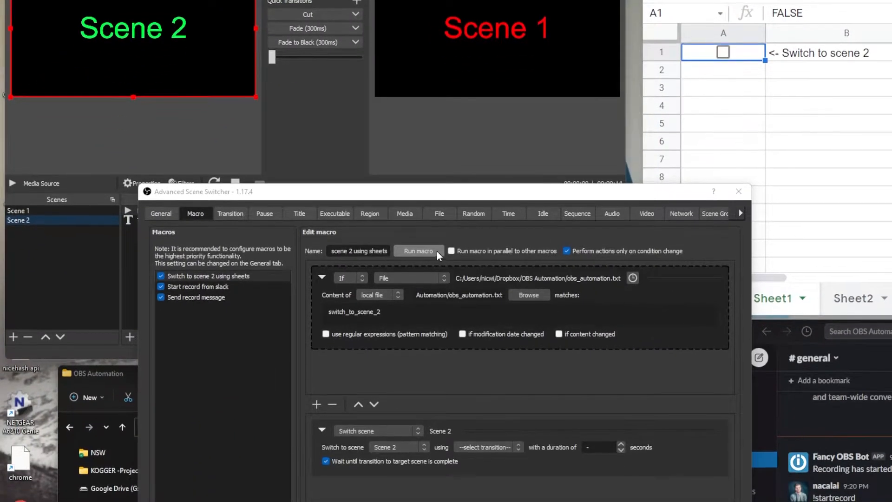
{"action": "left_click", "coordinate": [427, 251]}
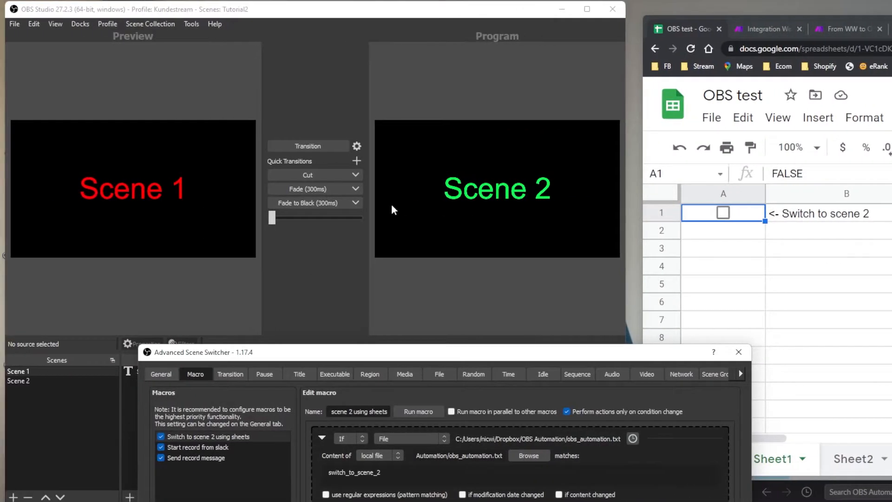
{"action": "left_click", "coordinate": [324, 176]}
{"action": "left_click_drag", "start_coordinate": [506, 351], "coordinate": [388, 123]}
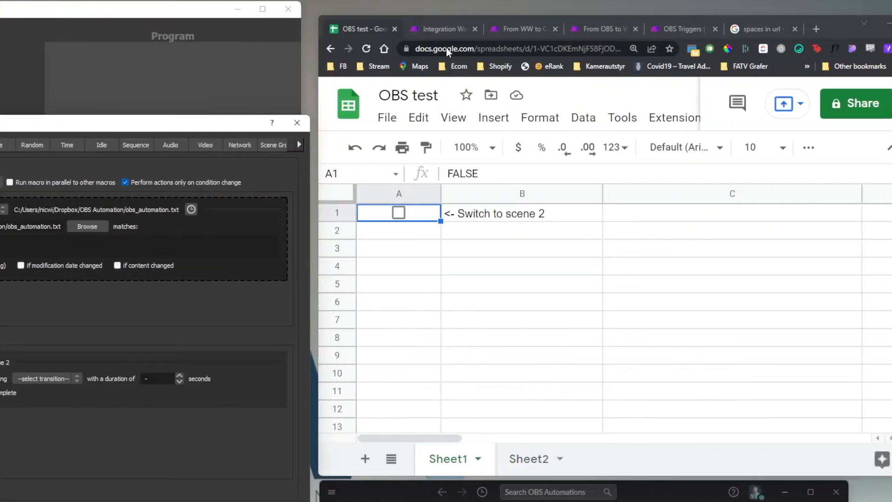
- Open the From WW to OBS scenario and select its switch_to_scene_2 text
{"action": "left_click", "coordinate": [460, 28]}
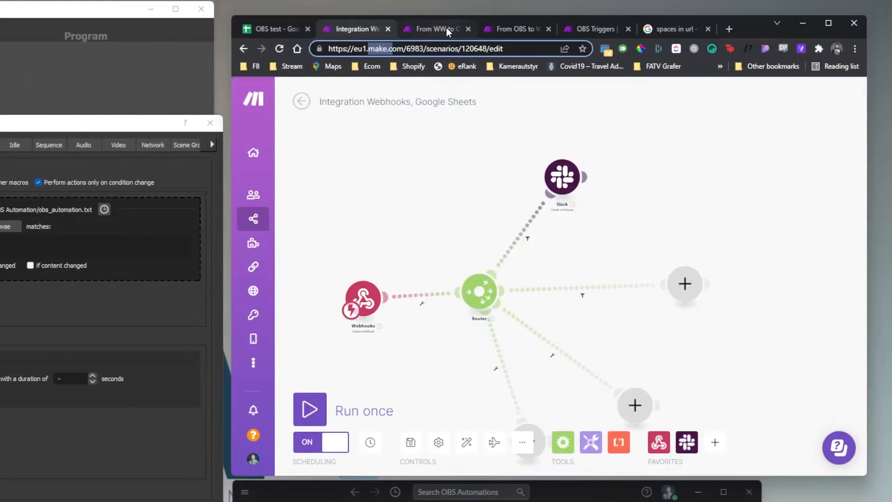
{"action": "left_click", "coordinate": [527, 29]}
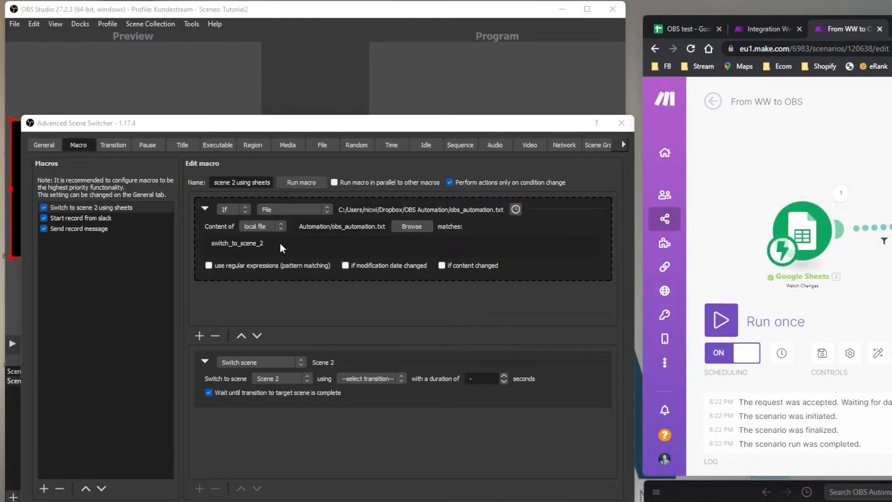
{"action": "left_click_drag", "start_coordinate": [280, 242], "coordinate": [205, 236]}
{"action": "left_click", "coordinate": [281, 244]}
{"action": "left_click_drag", "start_coordinate": [282, 244], "coordinate": [212, 243]}
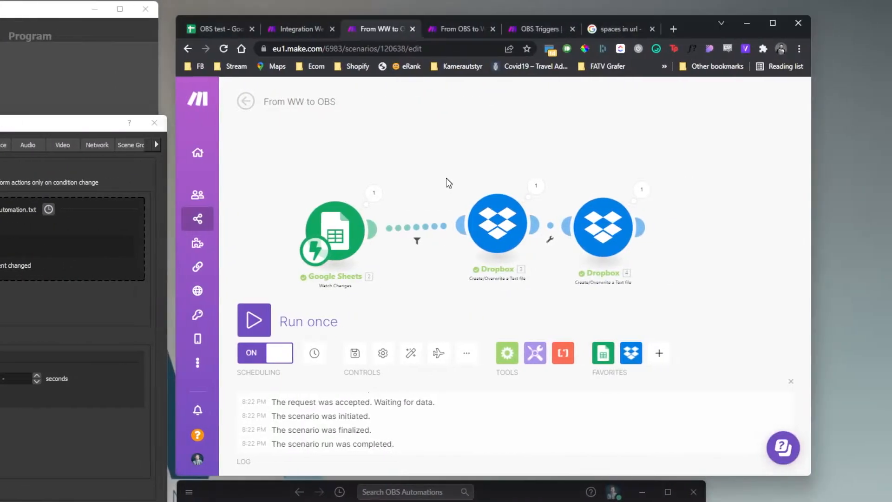
{"action": "scroll", "coordinate": [446, 228], "scroll_direction": "up", "scroll_amount": 3}
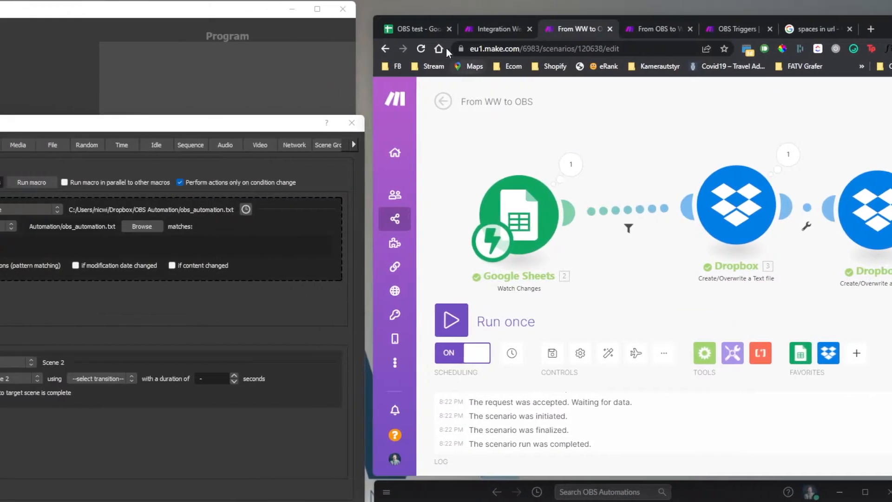
- Open the Sheets-to-Dropbox filter showing its Value Equal to TRUE condition
{"action": "left_click", "coordinate": [230, 15]}
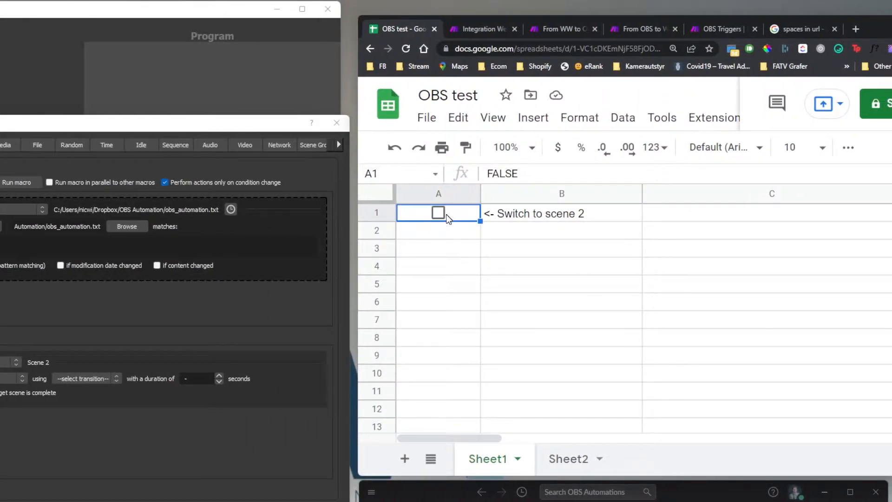
{"action": "left_click", "coordinate": [497, 33]}
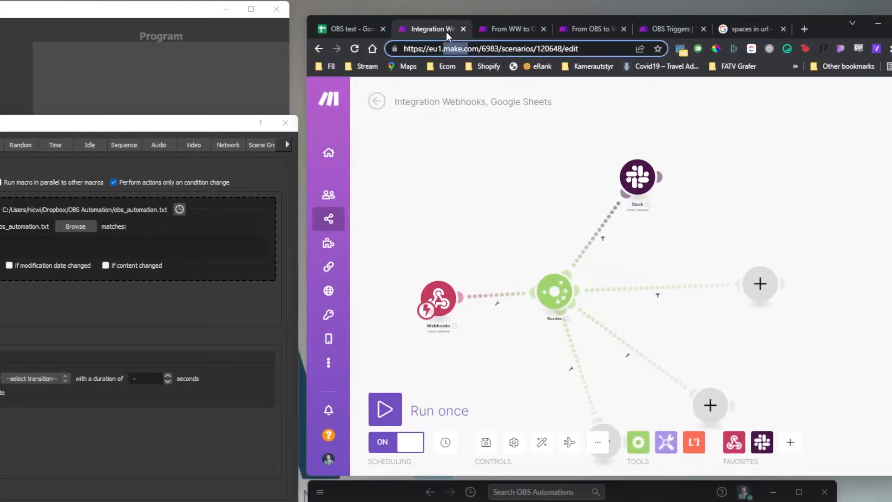
{"action": "left_click", "coordinate": [446, 30]}
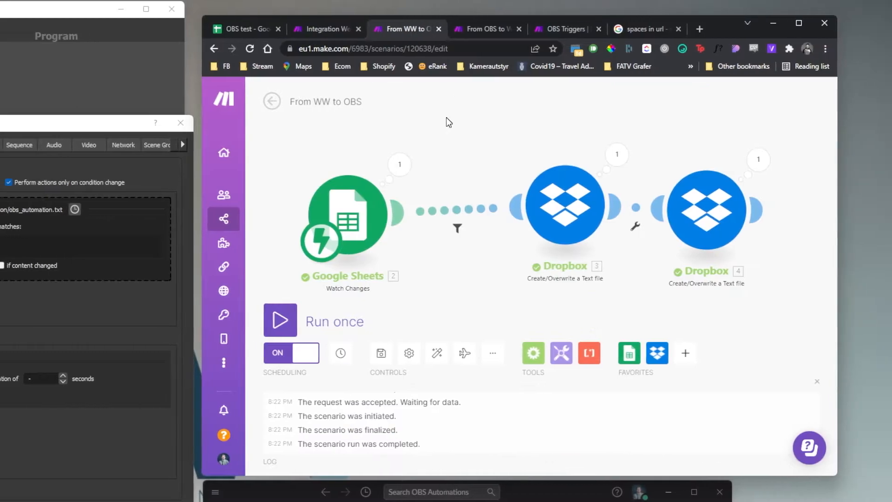
{"action": "left_click", "coordinate": [447, 213]}
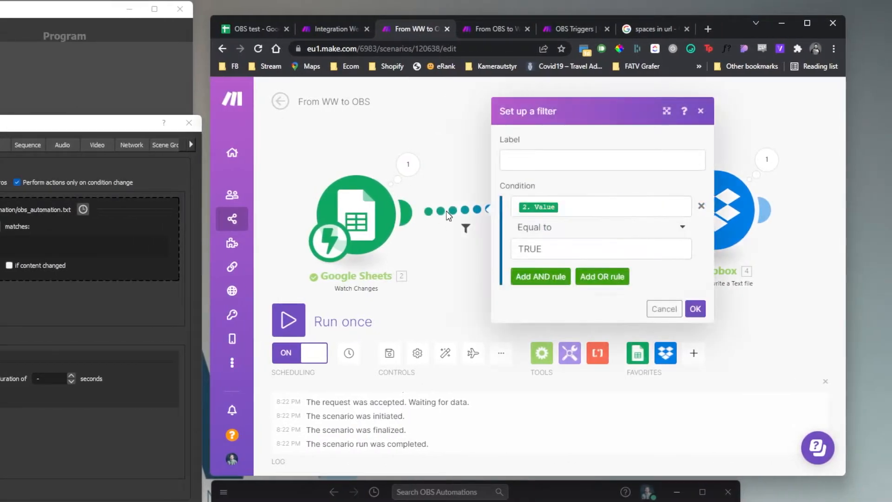
{"action": "left_click", "coordinate": [461, 146]}
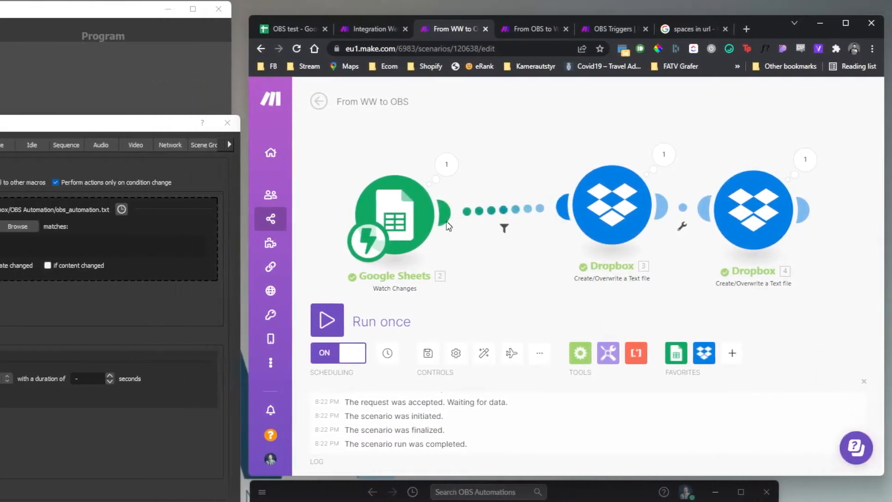
{"action": "left_click", "coordinate": [448, 213]}
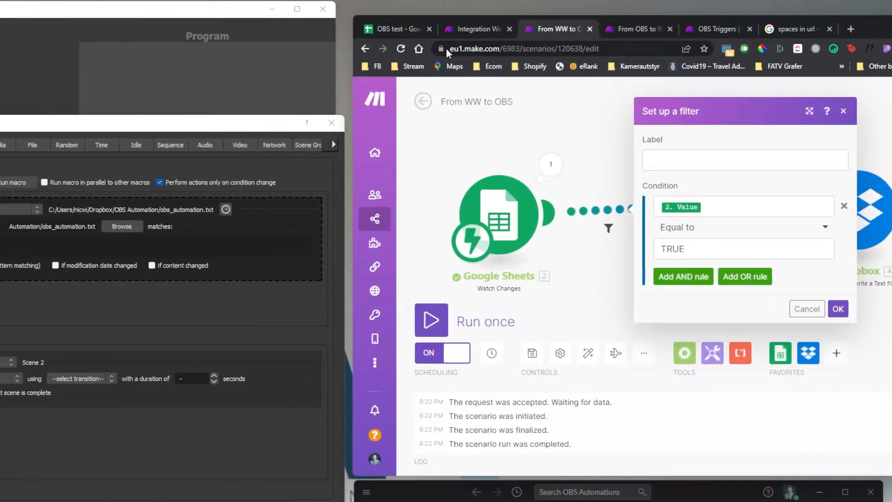
- Tick the A1 checkbox in the OBS test sheet so its value is TRUE
{"action": "left_click", "coordinate": [146, 18]}
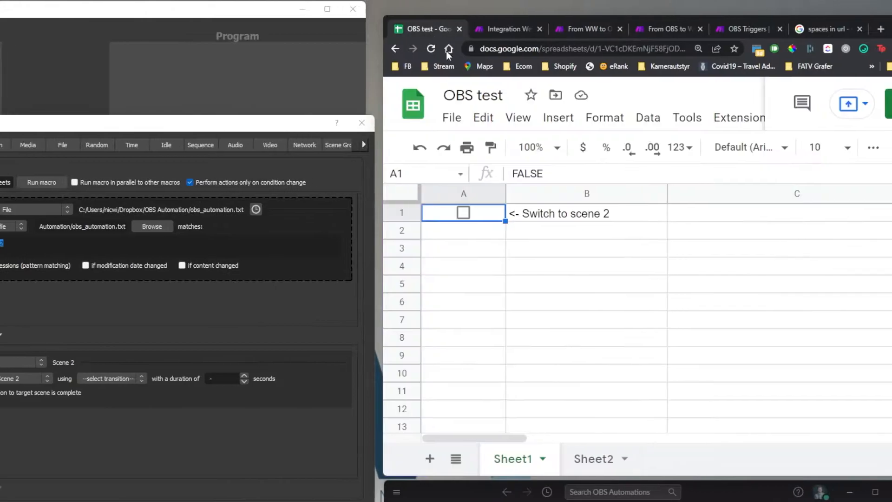
{"action": "left_click", "coordinate": [380, 212]}
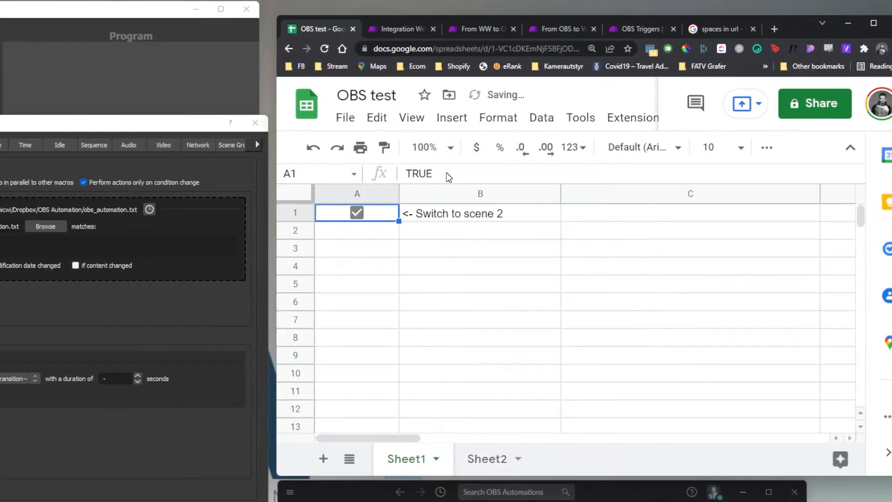
{"action": "left_click_drag", "start_coordinate": [466, 173], "coordinate": [433, 175]}
{"action": "left_click", "coordinate": [416, 232]}
{"action": "left_click", "coordinate": [394, 212]}
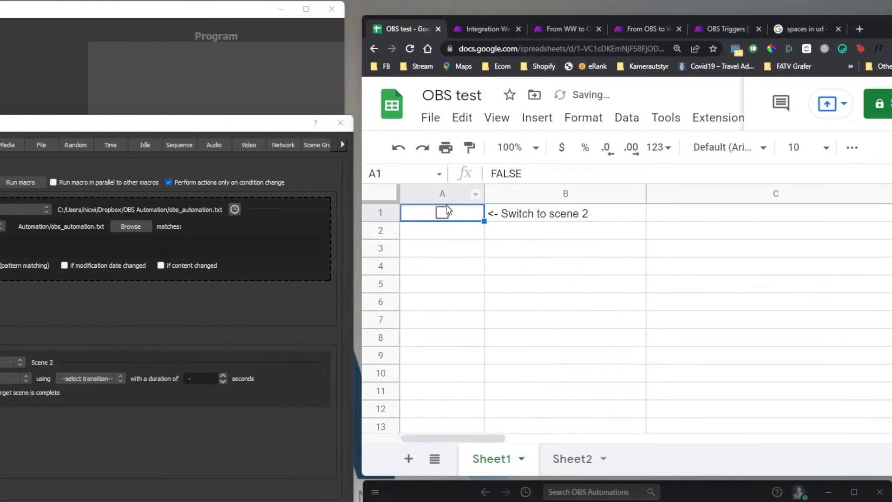
{"action": "left_click", "coordinate": [396, 211]}
- Review the Dropbox module overwriting /OBS Automation/obs_automation.txt, untick A1, and cancel the module
{"action": "left_click", "coordinate": [495, 28]}
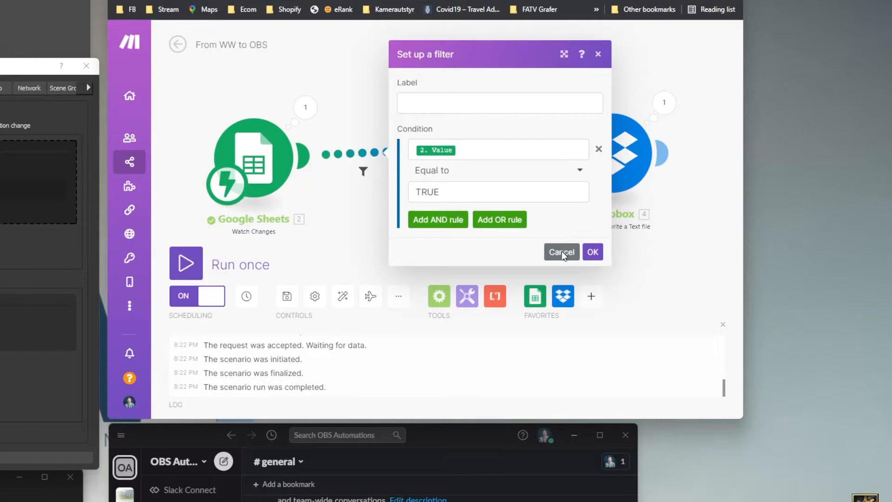
{"action": "left_click", "coordinate": [561, 252]}
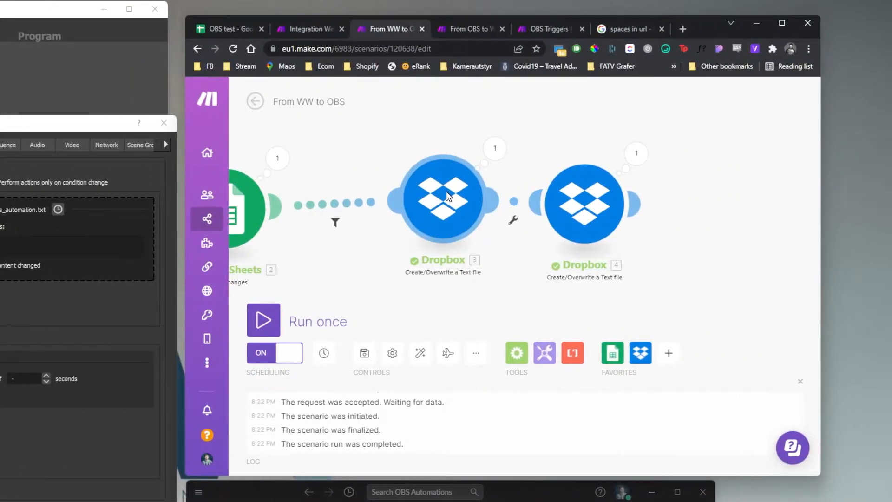
{"action": "left_click", "coordinate": [447, 196]}
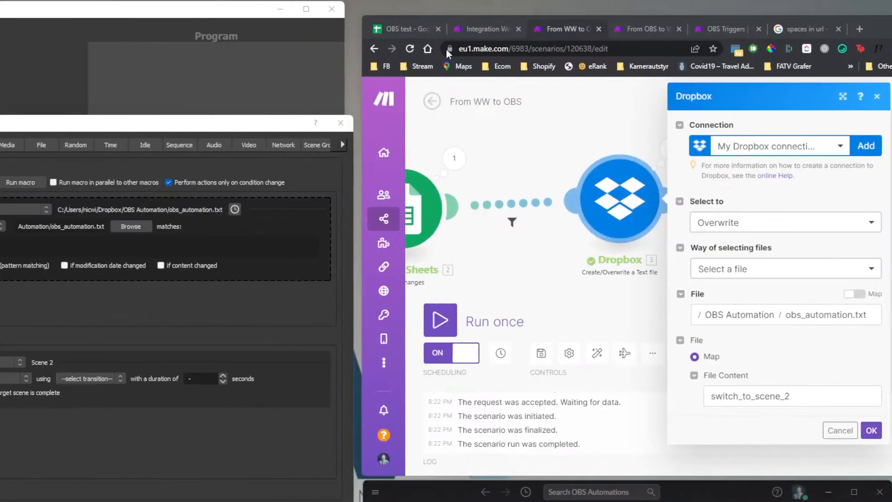
{"action": "left_click", "coordinate": [404, 28]}
{"action": "left_click", "coordinate": [443, 212]}
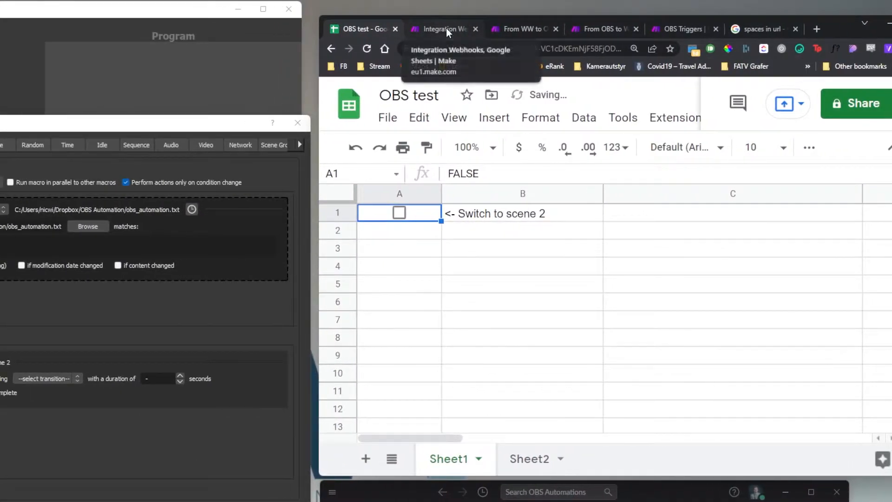
{"action": "left_click", "coordinate": [446, 29]}
{"action": "left_click", "coordinate": [539, 258]}
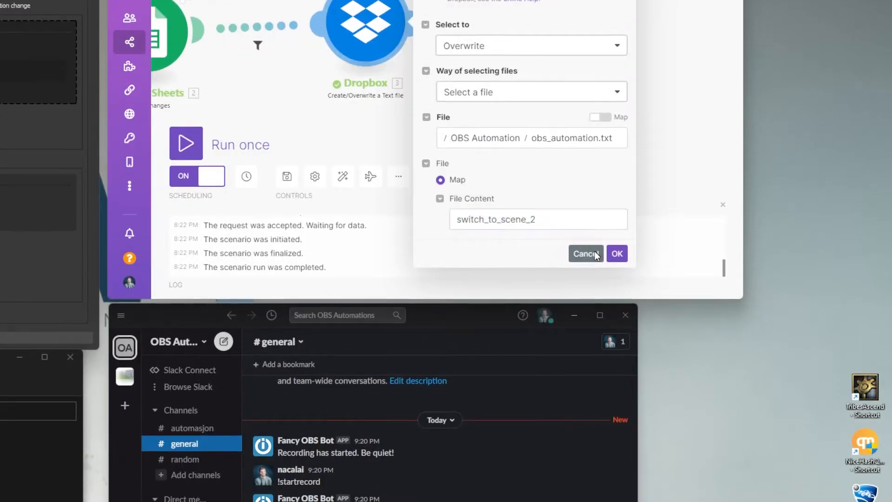
{"action": "left_click", "coordinate": [595, 270]}
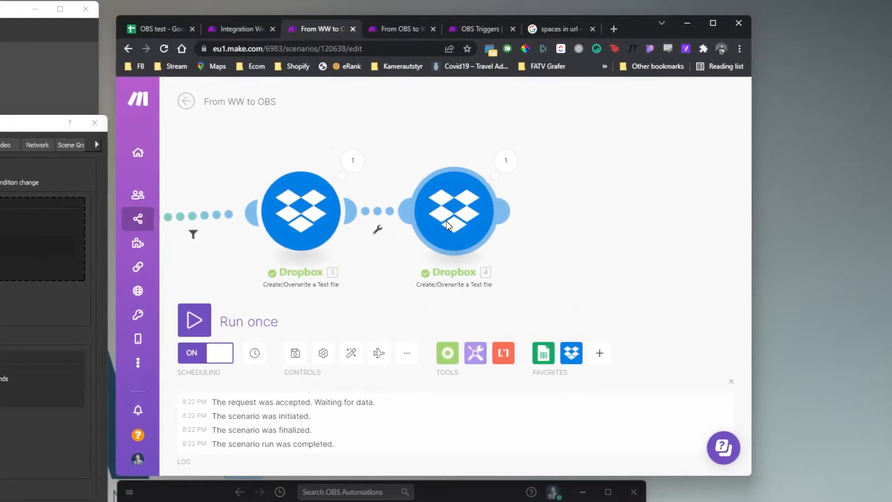
- Inspect both Dropbox modules' settings and close them without changes
{"action": "left_click", "coordinate": [519, 217]}
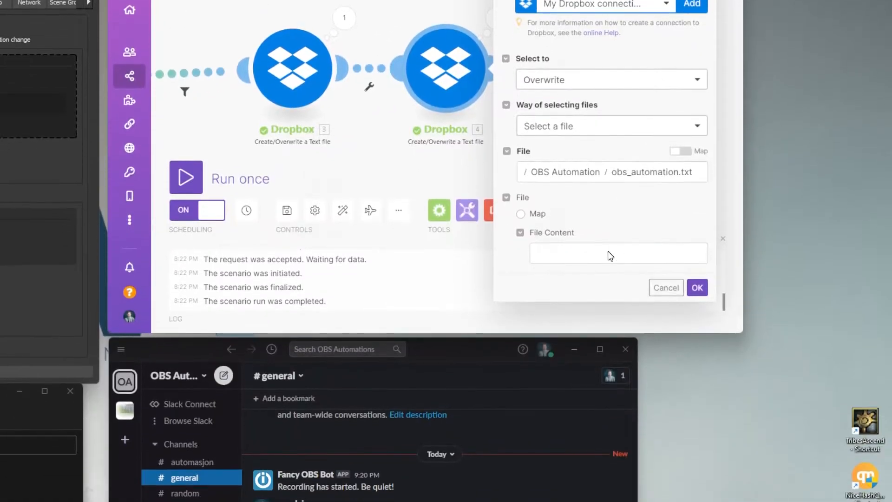
{"action": "left_click", "coordinate": [609, 366]}
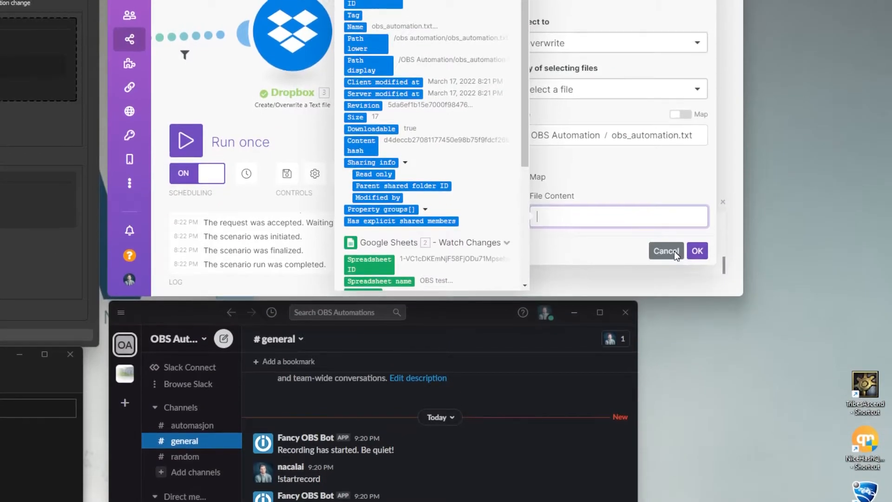
{"action": "left_click", "coordinate": [666, 275]}
{"action": "left_click_drag", "start_coordinate": [527, 260], "coordinate": [582, 261]}
{"action": "left_click", "coordinate": [353, 214]}
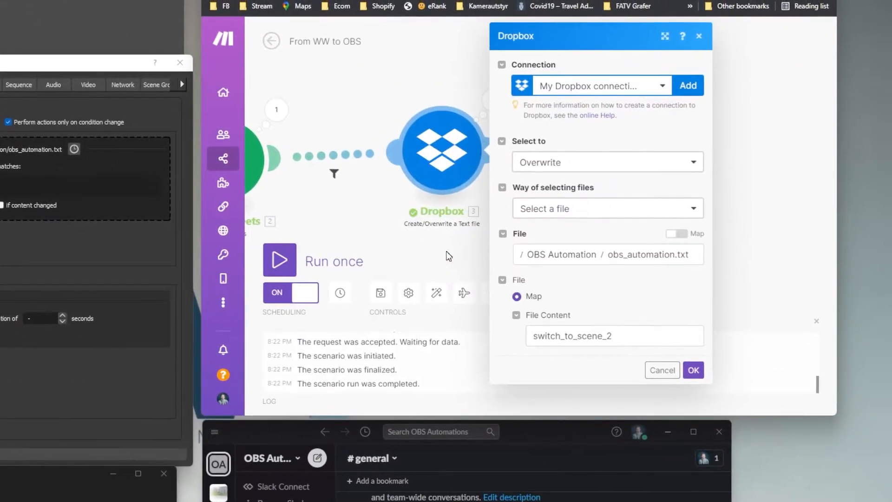
{"action": "left_click", "coordinate": [448, 255]}
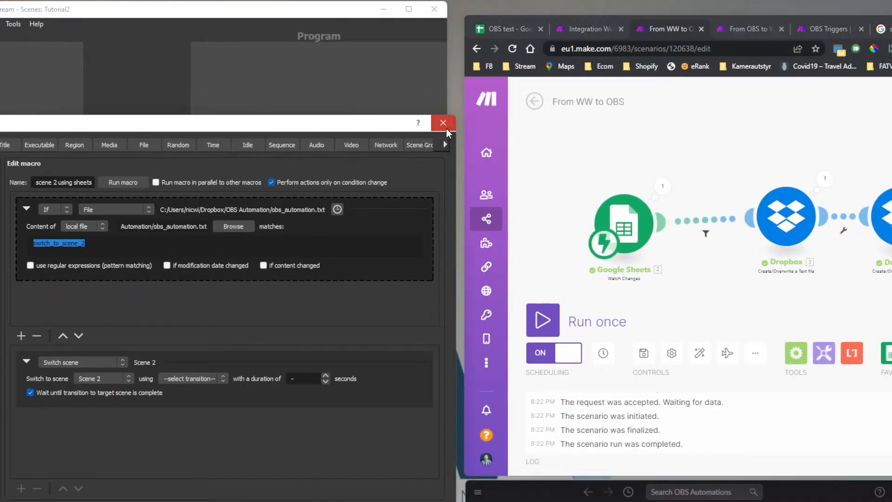
- Close and reopen the Advanced Scene Switcher from OBS Tools
{"action": "left_click", "coordinate": [616, 123]}
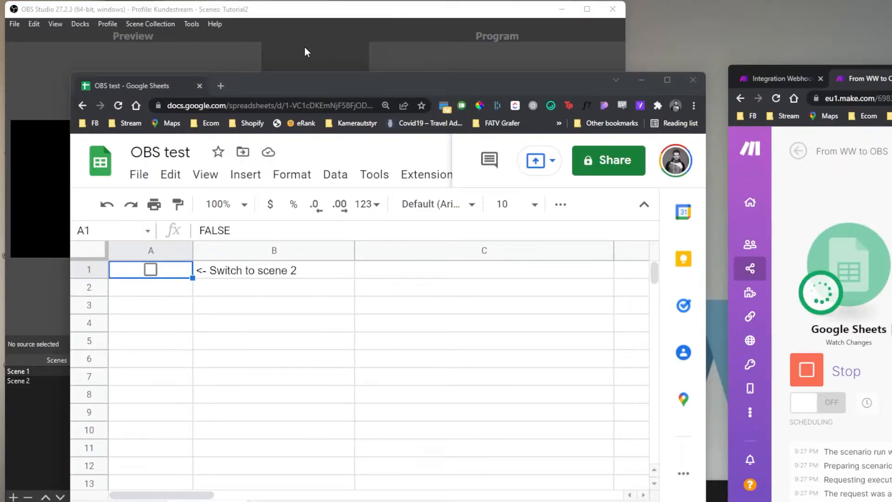
{"action": "left_click", "coordinate": [211, 34]}
{"action": "left_click", "coordinate": [192, 24]}
{"action": "left_click", "coordinate": [218, 55]}
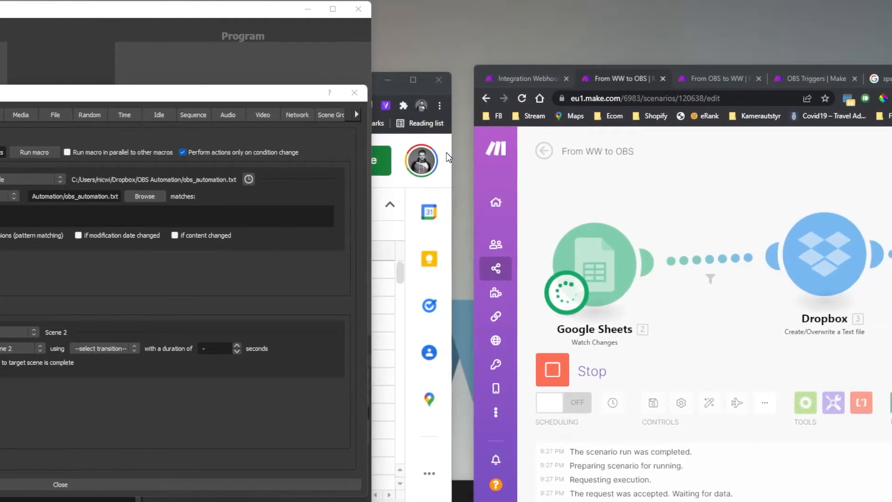
- Run the From WW to OBS scenario once and open obs_automation.txt
{"action": "left_click", "coordinate": [447, 154]}
{"action": "left_click", "coordinate": [152, 252]}
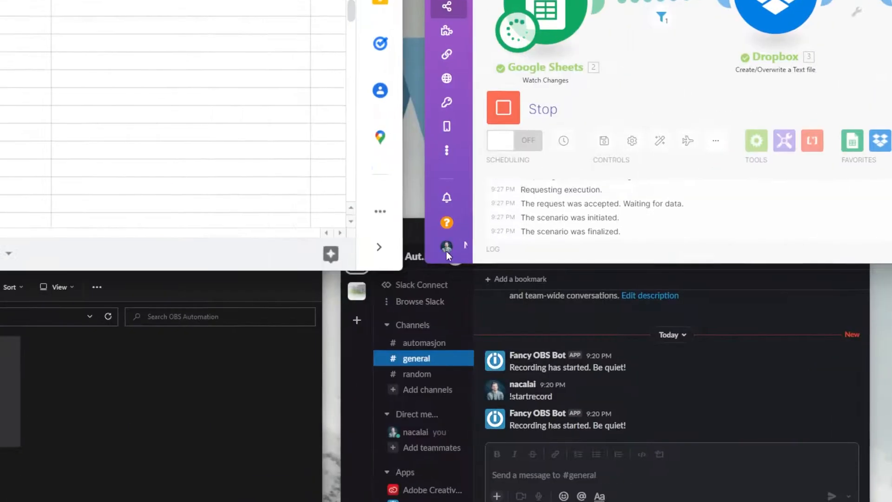
{"action": "left_click", "coordinate": [270, 336]}
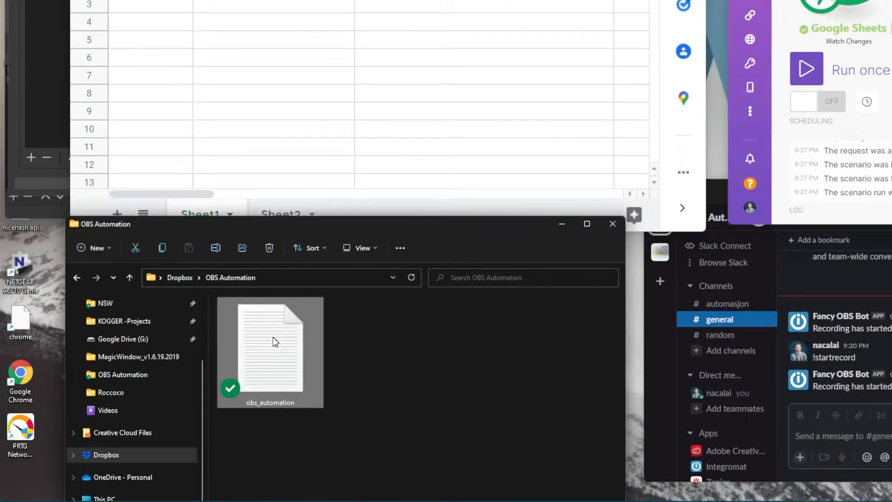
{"action": "double_click", "coordinate": [273, 338]}
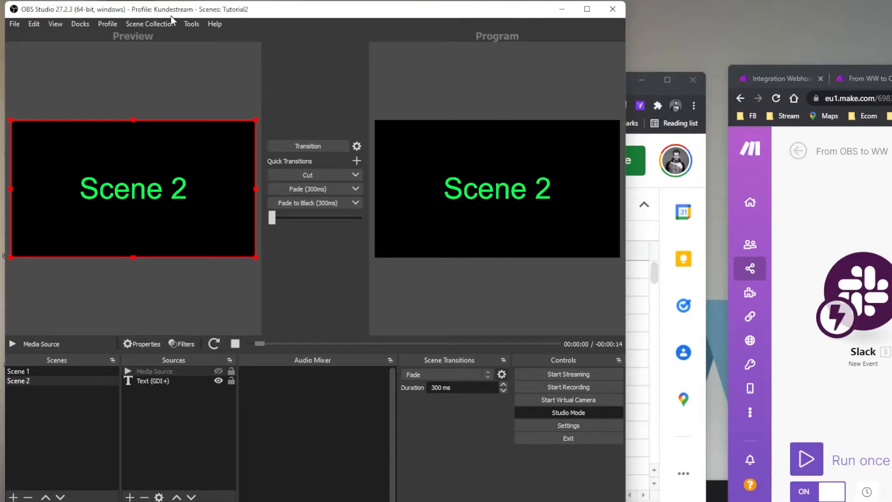
{"action": "left_click", "coordinate": [192, 24]}
{"action": "left_click", "coordinate": [216, 52]}
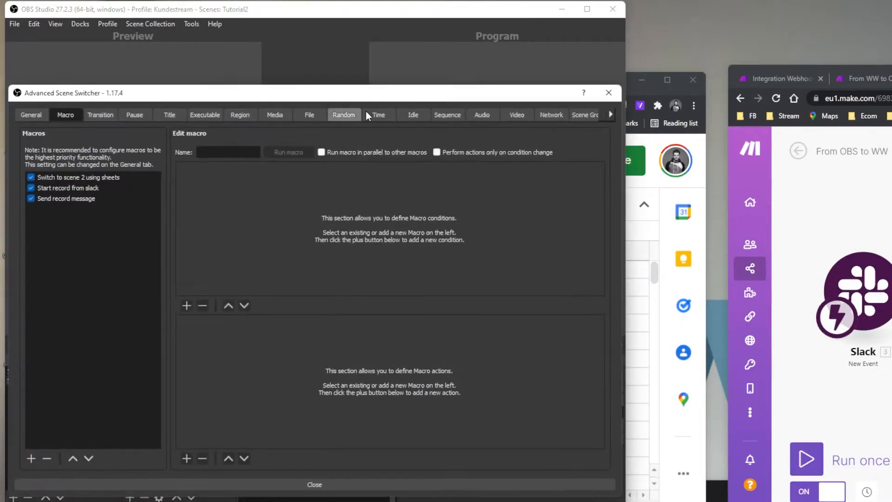
{"action": "left_click", "coordinate": [118, 187]}
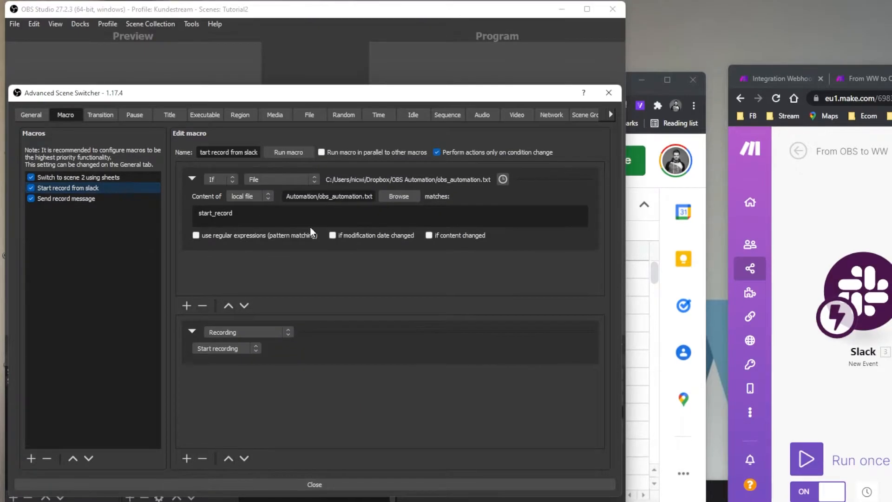
{"action": "left_click", "coordinate": [100, 177]}
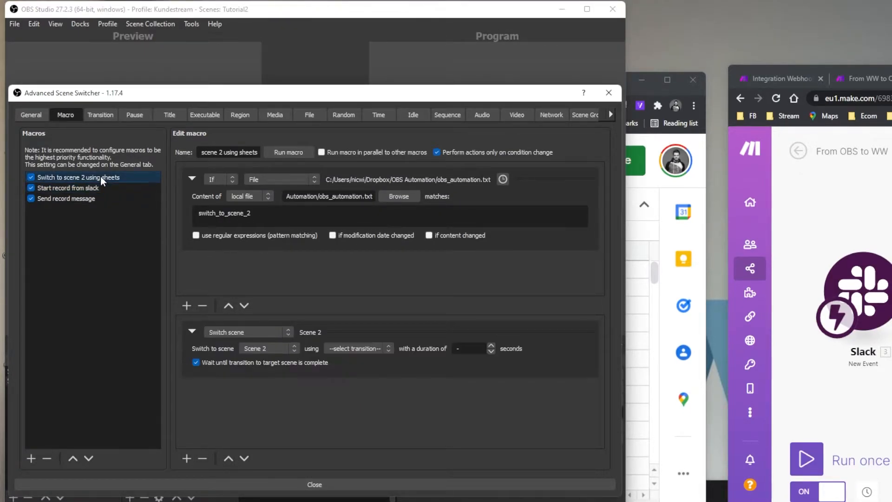
{"action": "left_click_drag", "start_coordinate": [277, 215], "coordinate": [192, 213]}
{"action": "left_click", "coordinate": [115, 188]}
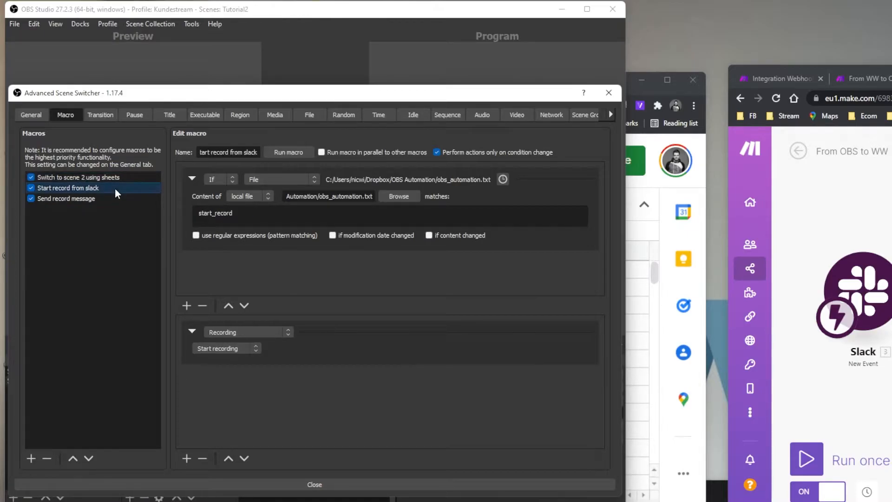
{"action": "left_click_drag", "start_coordinate": [266, 214], "coordinate": [199, 211]}
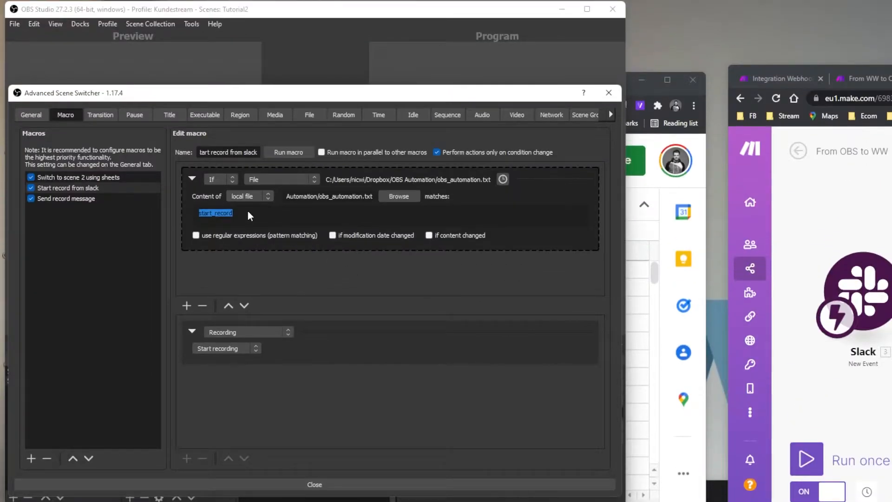
{"action": "left_click", "coordinate": [247, 212]}
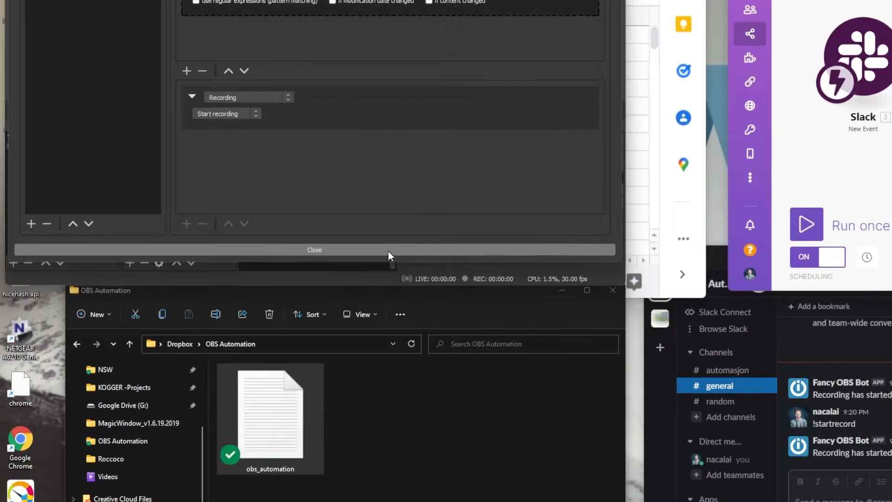
{"action": "left_click", "coordinate": [389, 251]}
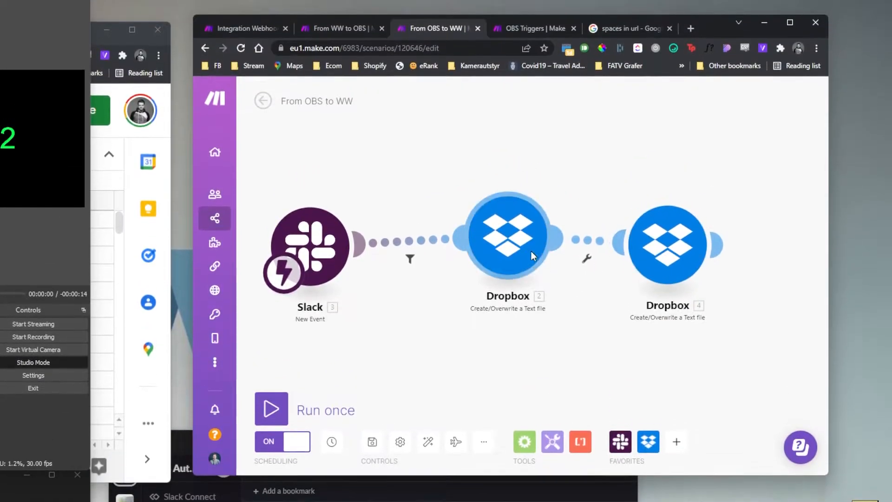
- Inspect the Slack-to-Dropbox filter's !startrecord match and the Dropbox start_record file content
{"action": "left_click_drag", "start_coordinate": [531, 251], "coordinate": [551, 264]}
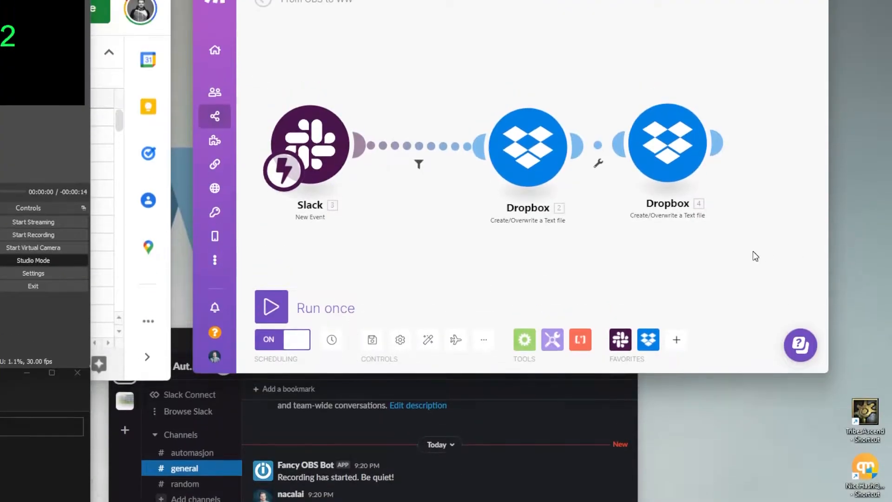
{"action": "left_click_drag", "start_coordinate": [498, 354], "coordinate": [492, 327]}
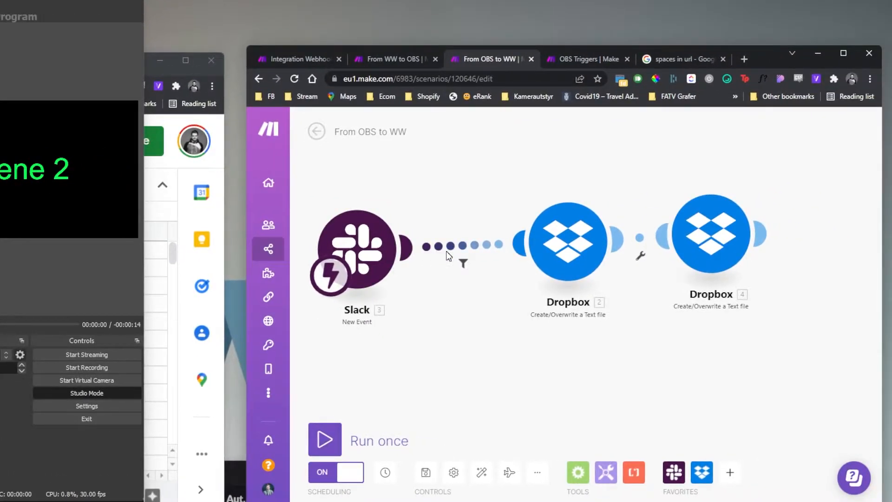
{"action": "left_click", "coordinate": [533, 258]}
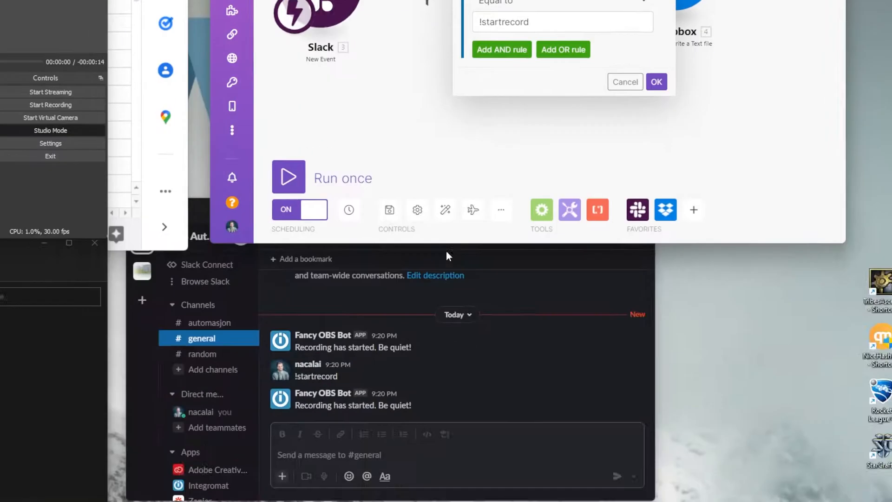
{"action": "left_click", "coordinate": [525, 22]}
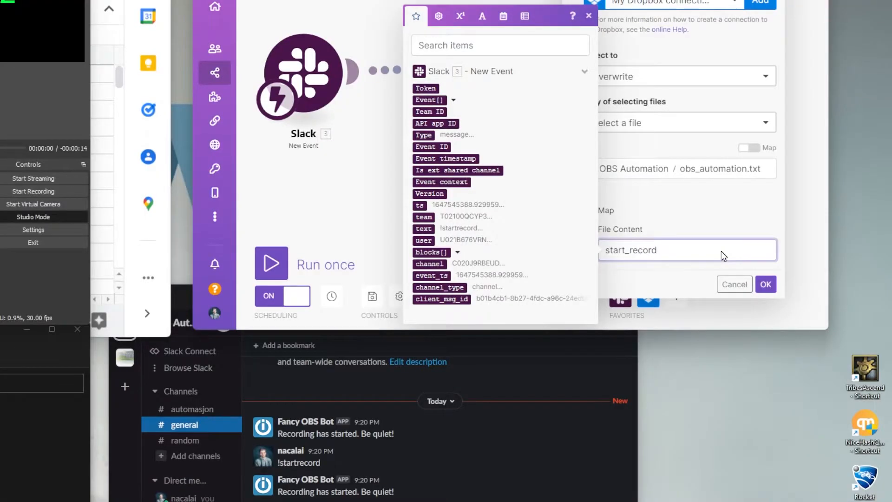
{"action": "double_click", "coordinate": [721, 251]}
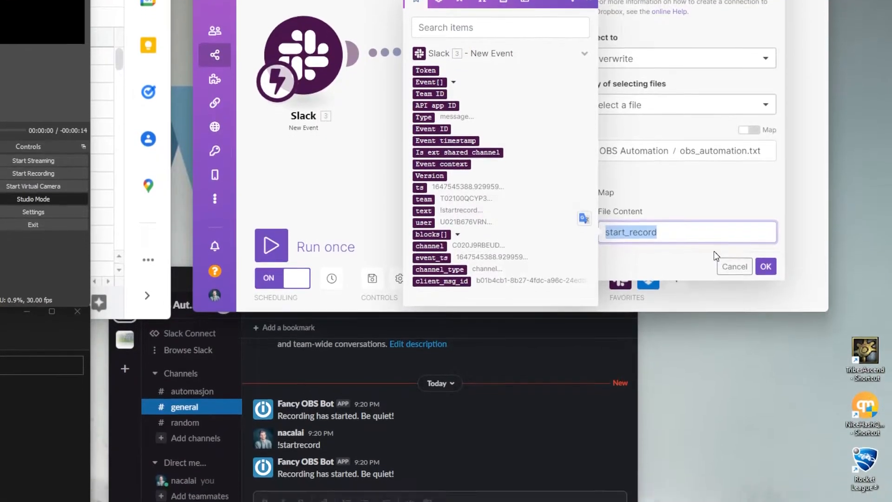
{"action": "left_click", "coordinate": [765, 267]}
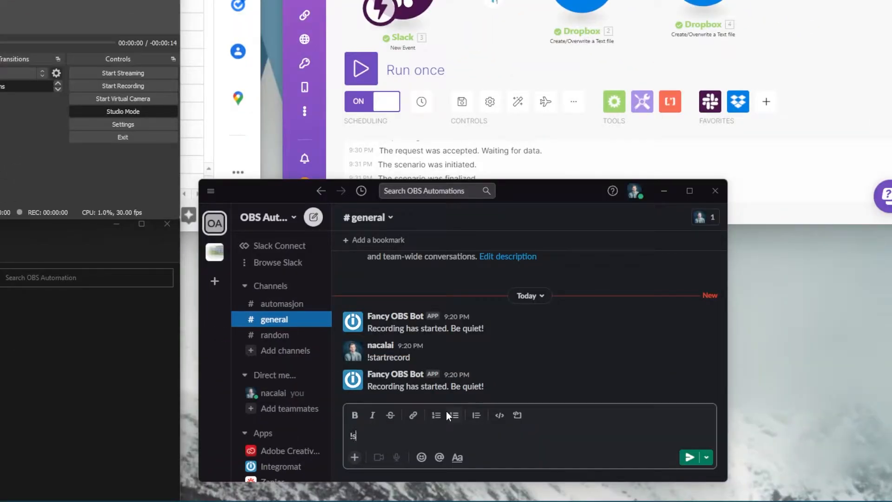
- Send '!startrecord' in Slack #general and select the bot's recording-started reply
{"action": "type", "text": "tartrecord"}
{"action": "key", "text": "Return"}
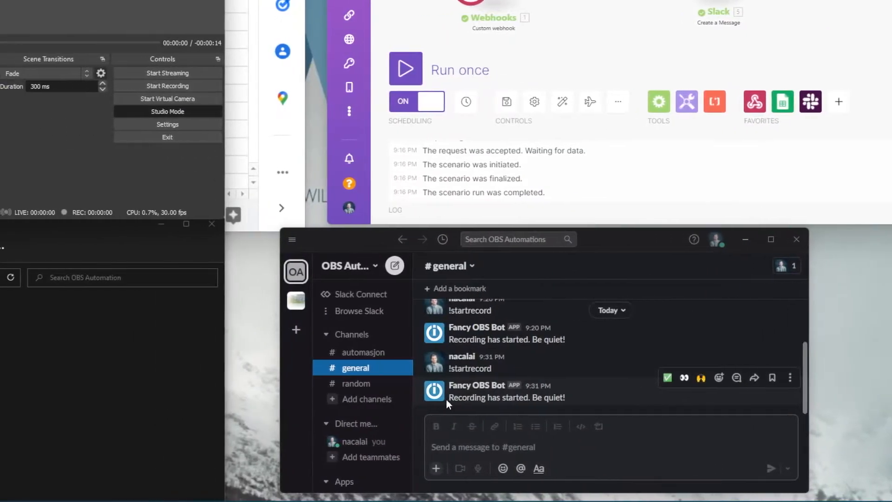
{"action": "mouse_move", "coordinate": [446, 399]}
{"action": "left_mouse_down"}
{"action": "mouse_move", "coordinate": [557, 398]}
{"action": "mouse_move", "coordinate": [456, 399]}
{"action": "left_mouse_up"}
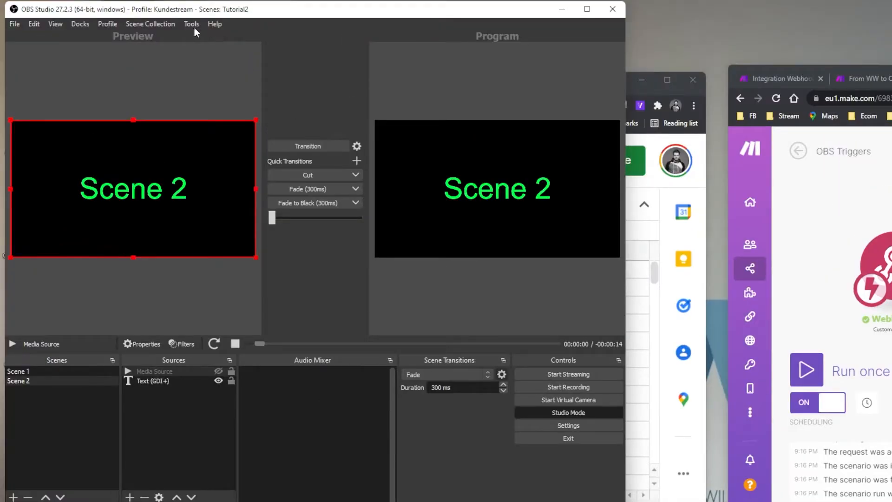
- Open the Advanced Scene Switcher macro window from the Tools menu
{"action": "left_click", "coordinate": [191, 24]}
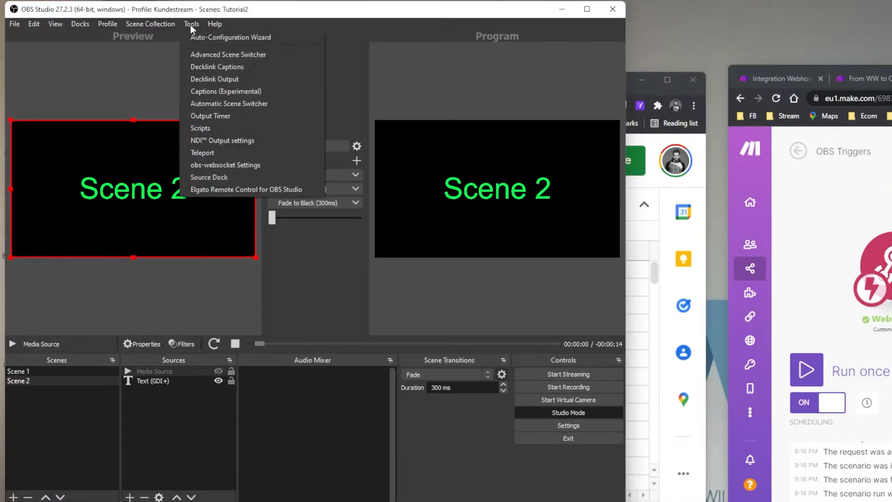
{"action": "left_click", "coordinate": [220, 54]}
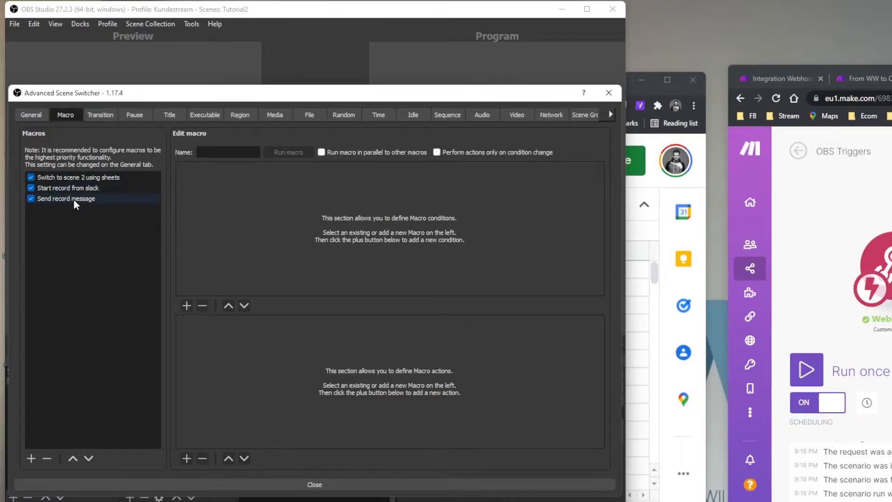
{"action": "left_click_drag", "start_coordinate": [442, 96], "coordinate": [448, 255]}
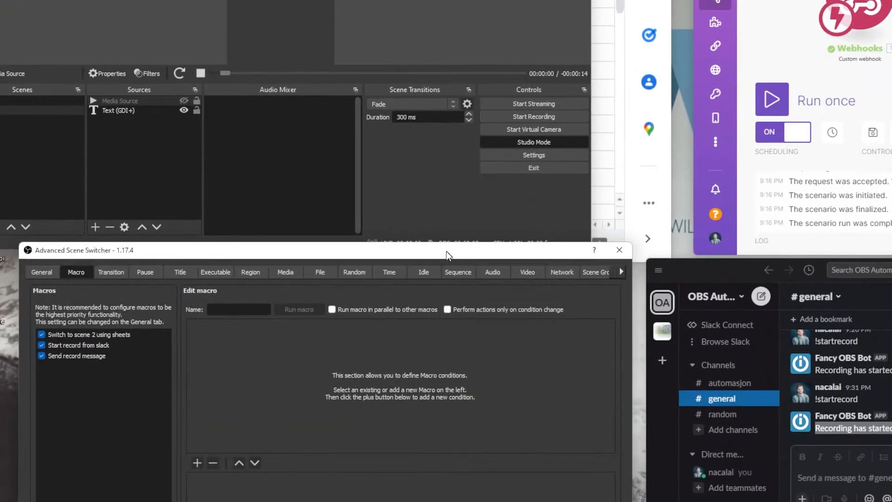
{"action": "left_click_drag", "start_coordinate": [372, 385], "coordinate": [360, 0]}
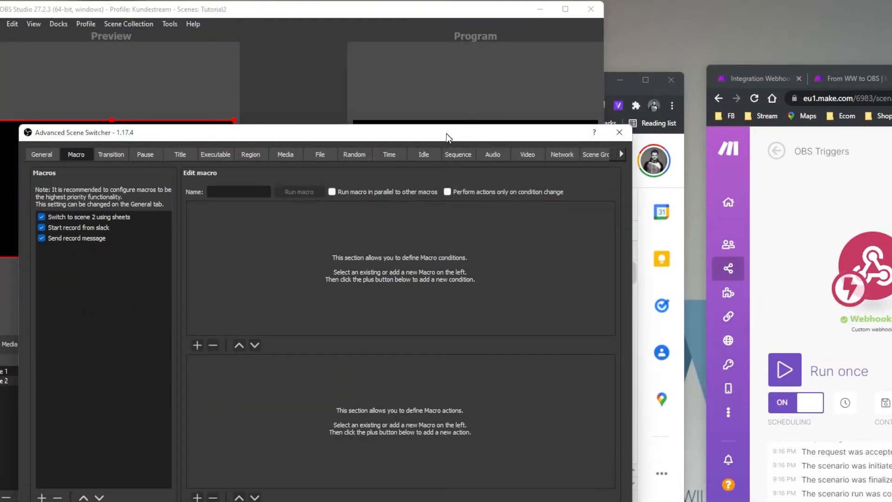
{"action": "left_click_drag", "start_coordinate": [446, 133], "coordinate": [396, 161]}
- Show the Send record message macro and select its Run curl.exe command text
{"action": "left_click", "coordinate": [105, 238]}
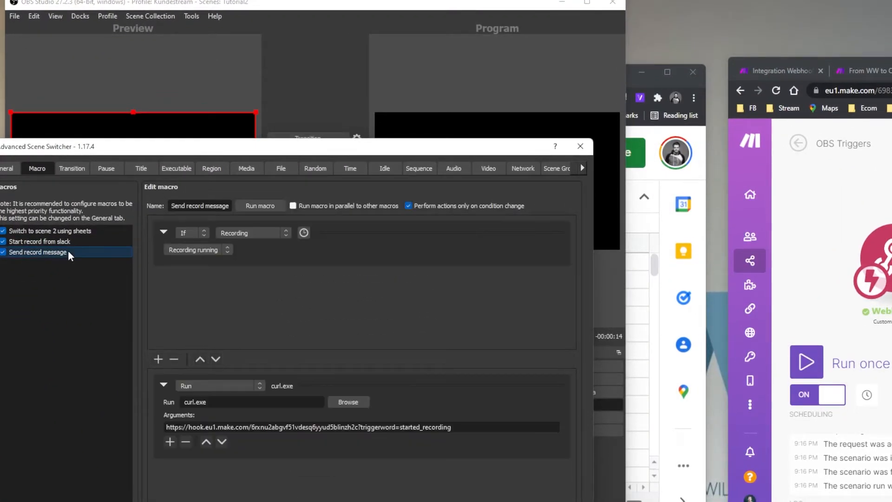
{"action": "left_click_drag", "start_coordinate": [236, 150], "coordinate": [283, 172]}
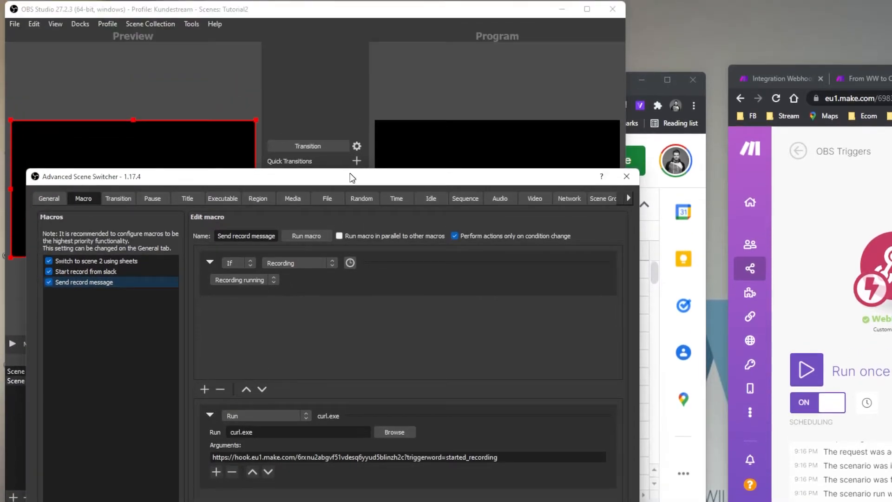
{"action": "left_click_drag", "start_coordinate": [395, 159], "coordinate": [434, 489]}
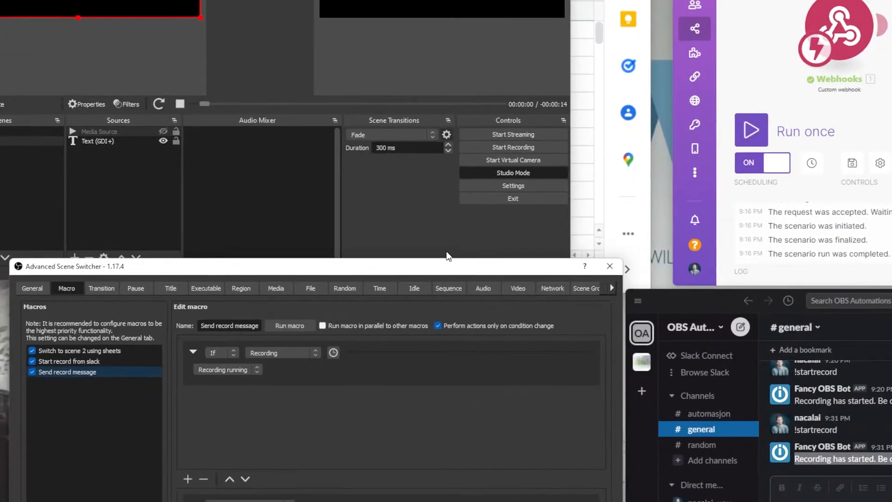
{"action": "left_click_drag", "start_coordinate": [400, 362], "coordinate": [368, 0]}
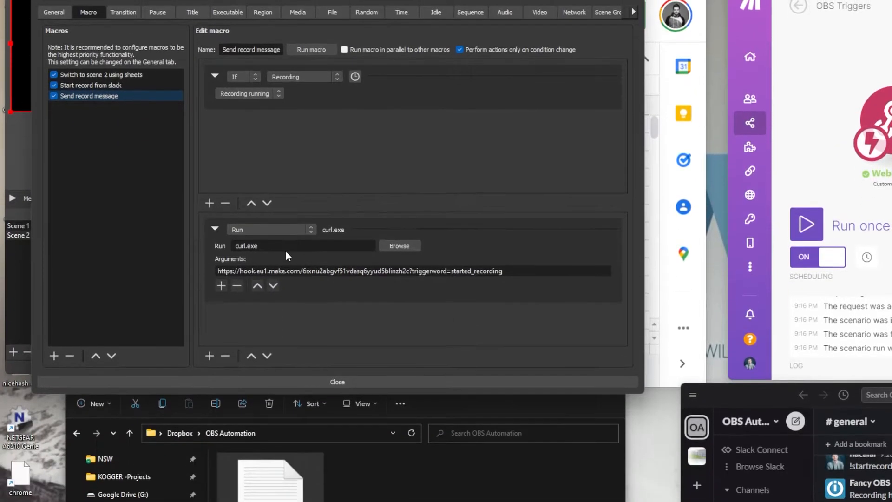
{"action": "left_click", "coordinate": [257, 393]}
{"action": "left_click_drag", "start_coordinate": [281, 251], "coordinate": [235, 251]}
- Copy the OBS Triggers webhook address in Make and paste it over the old curl argument URL
{"action": "left_click", "coordinate": [275, 250]}
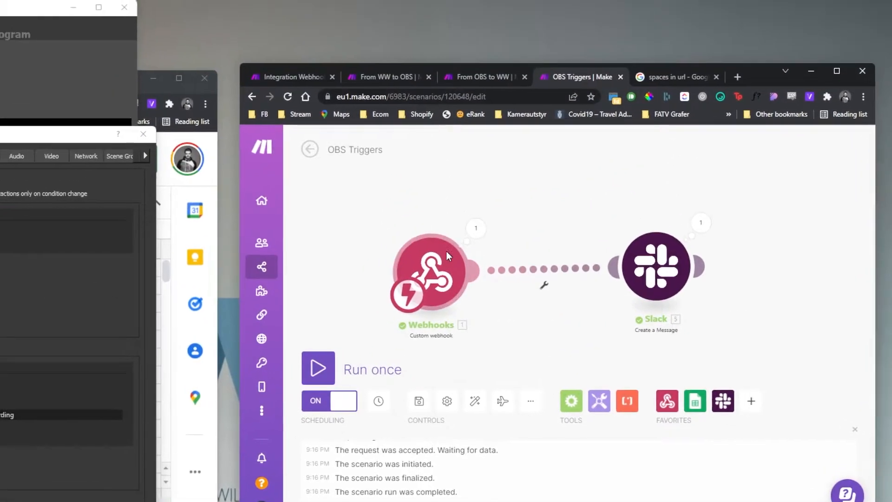
{"action": "left_click", "coordinate": [447, 255]}
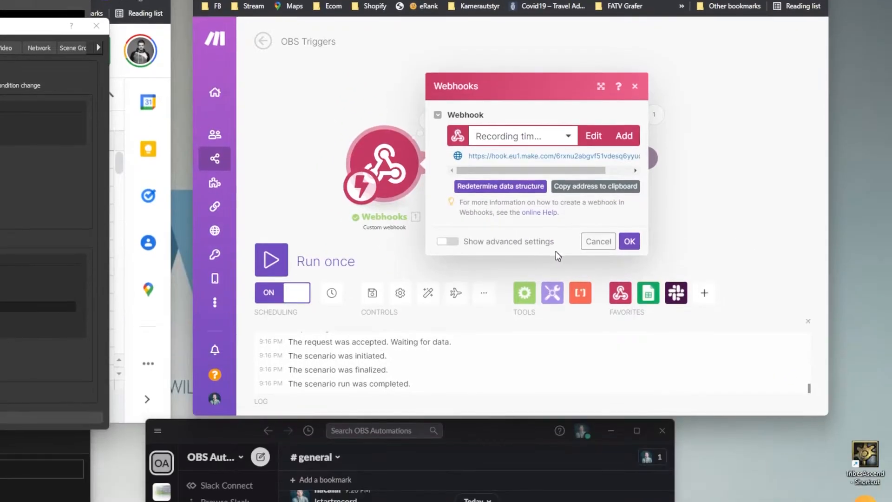
{"action": "left_click", "coordinate": [690, 346]}
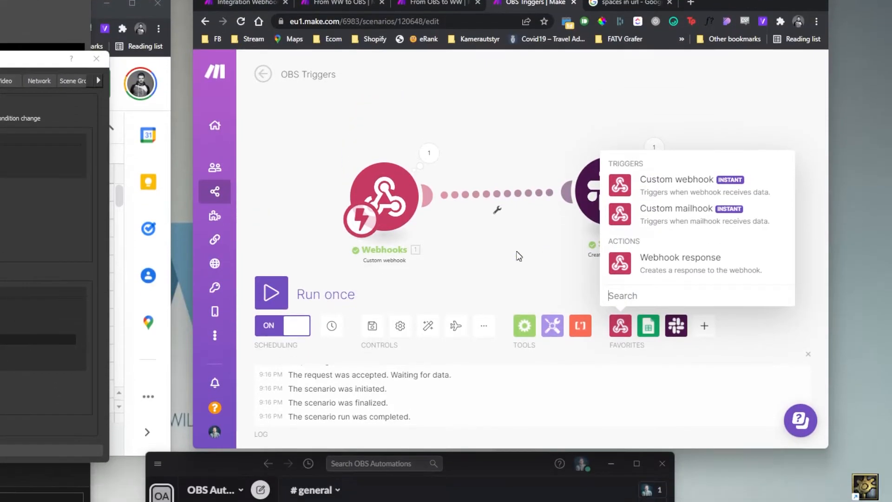
{"action": "left_click", "coordinate": [520, 181]}
{"action": "left_click", "coordinate": [399, 119]}
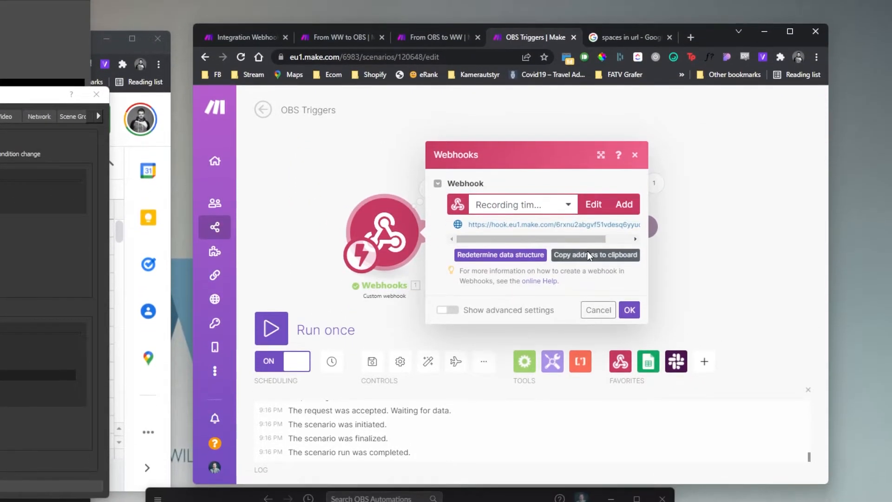
{"action": "left_click", "coordinate": [588, 251]}
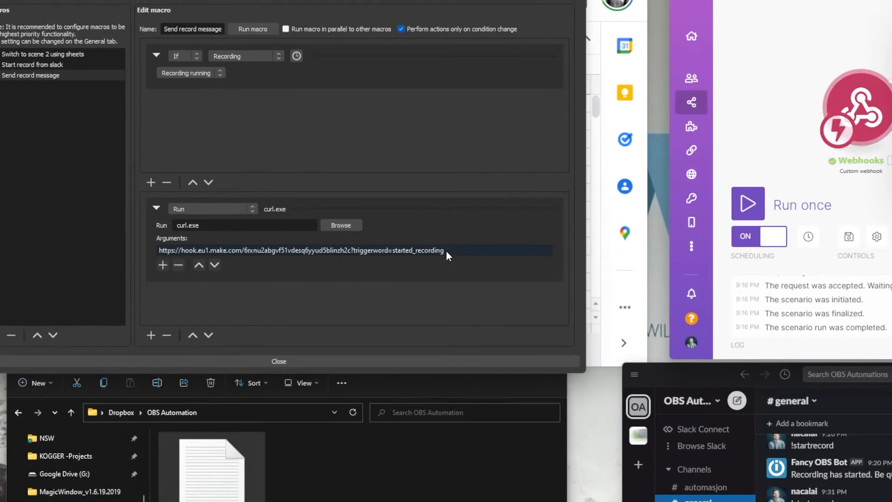
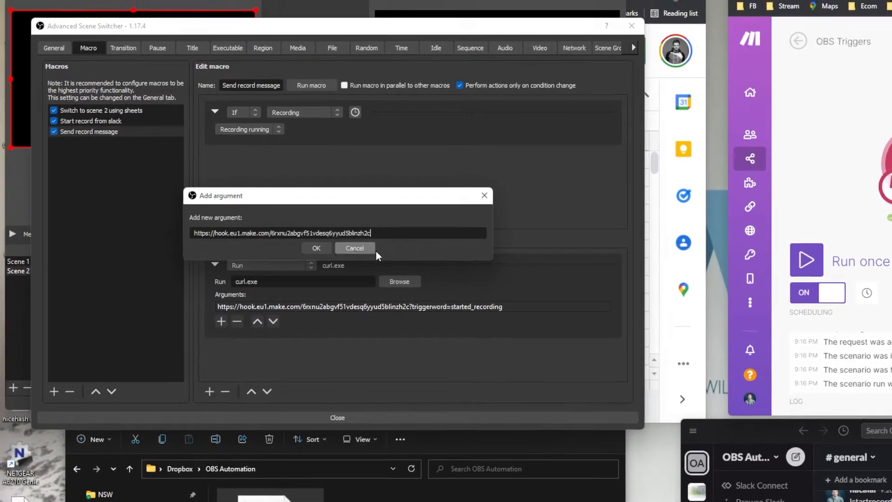
{"action": "left_click", "coordinate": [317, 252]}
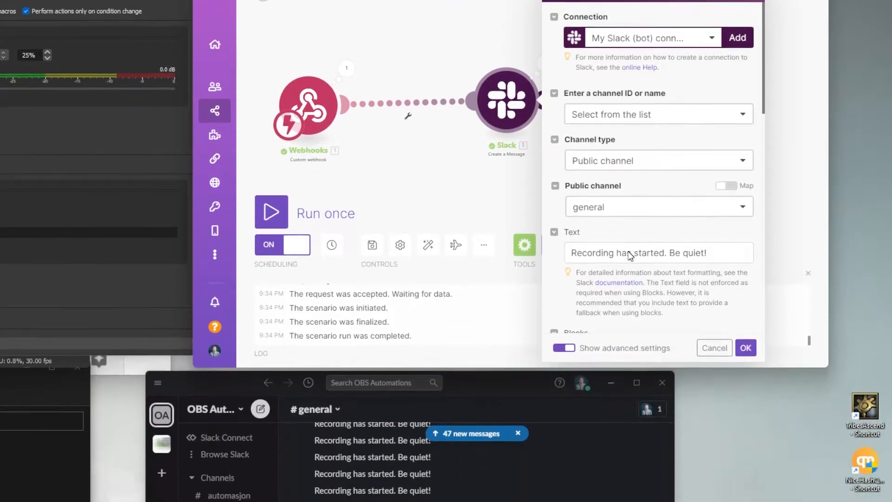
- Keep the Slack Create a Message text and confirm the module settings
{"action": "left_click", "coordinate": [570, 257]}
{"action": "left_click_drag", "start_coordinate": [570, 257], "coordinate": [736, 257]}
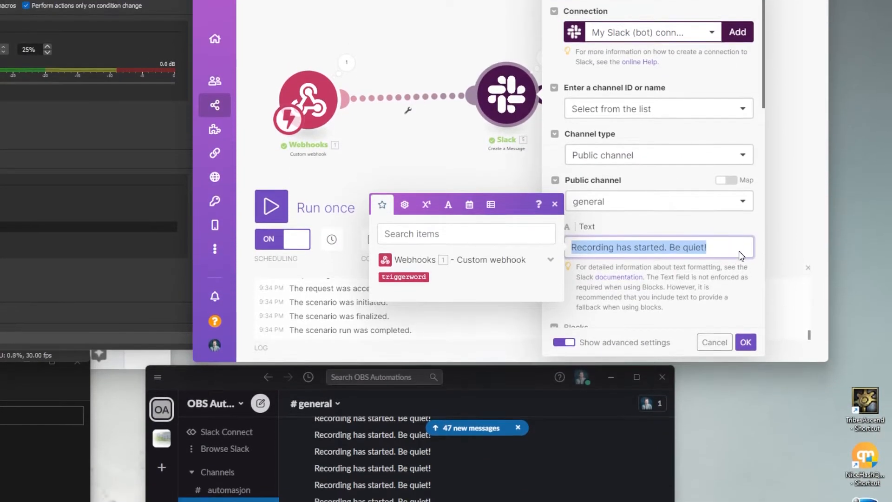
{"action": "scroll", "coordinate": [733, 259], "scroll_direction": "down", "scroll_amount": 3}
{"action": "left_click", "coordinate": [745, 342]}
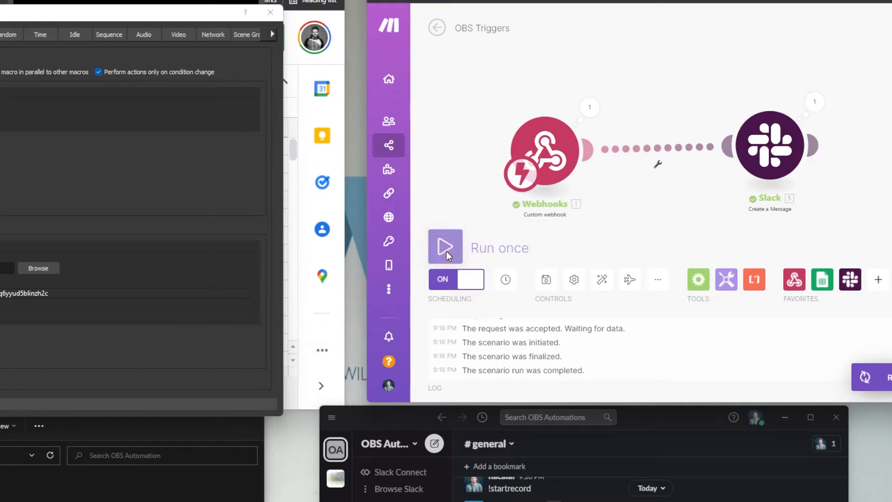
- Run the scenario once, then stop the test OBS recording to fire the webhook
{"action": "left_click", "coordinate": [445, 248]}
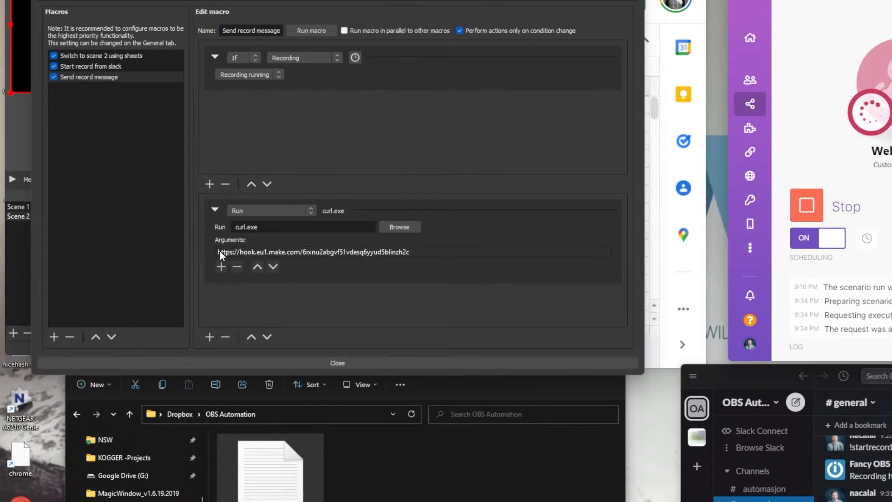
{"action": "left_click", "coordinate": [219, 252]}
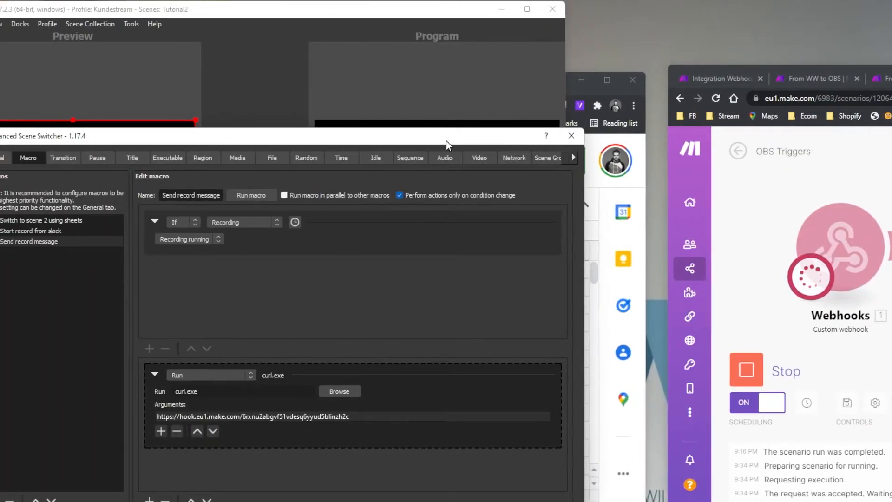
{"action": "left_click_drag", "start_coordinate": [446, 141], "coordinate": [238, 353]}
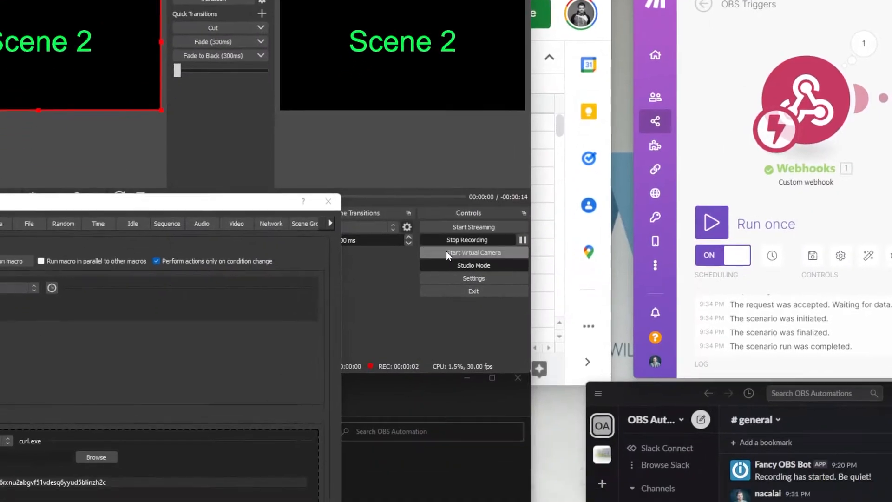
{"action": "left_click", "coordinate": [446, 250]}
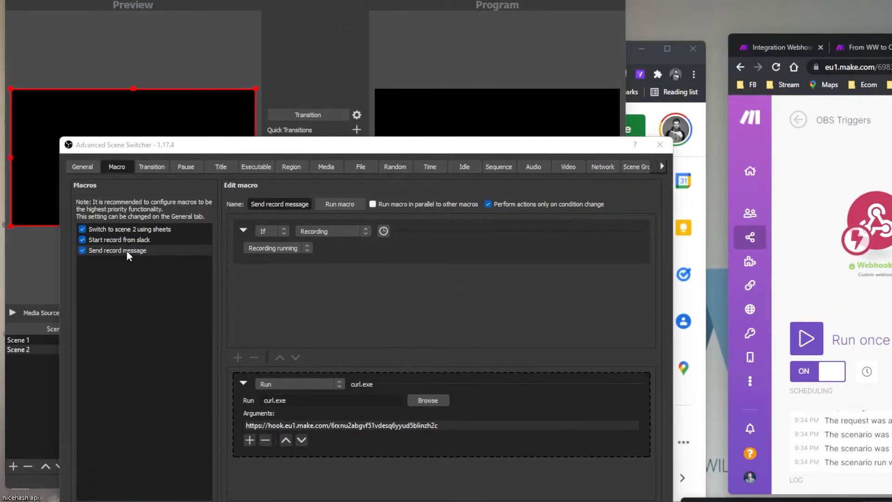
- Add a new macro named 'Low volume warning'
{"action": "right_click", "coordinate": [123, 251]}
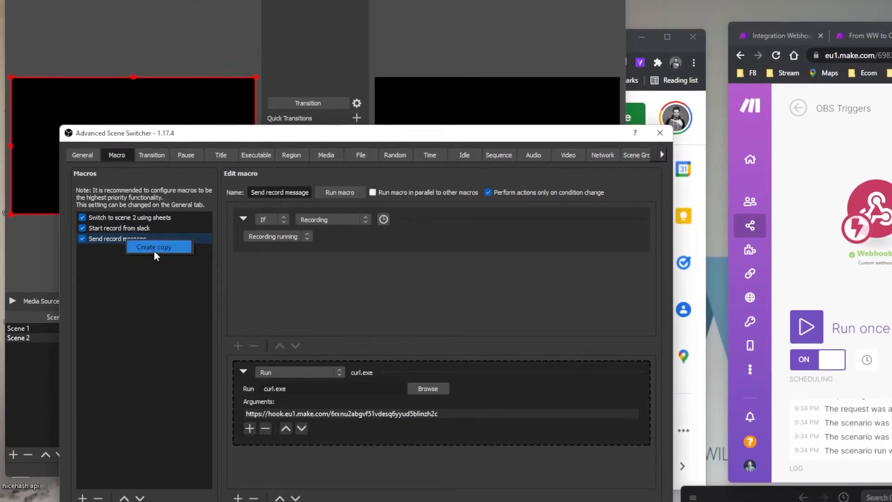
{"action": "left_click", "coordinate": [130, 270]}
{"action": "left_click", "coordinate": [83, 299]}
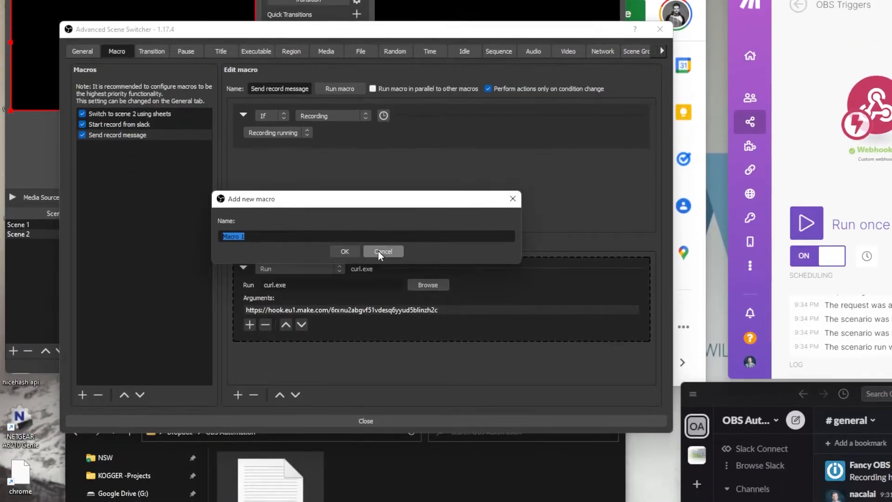
{"action": "type", "text": "Low volume warning"}
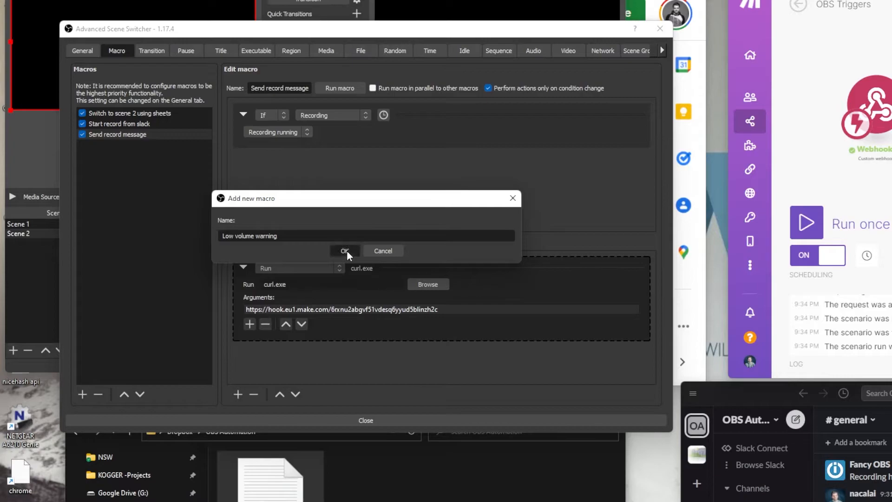
{"action": "left_click", "coordinate": [345, 250]}
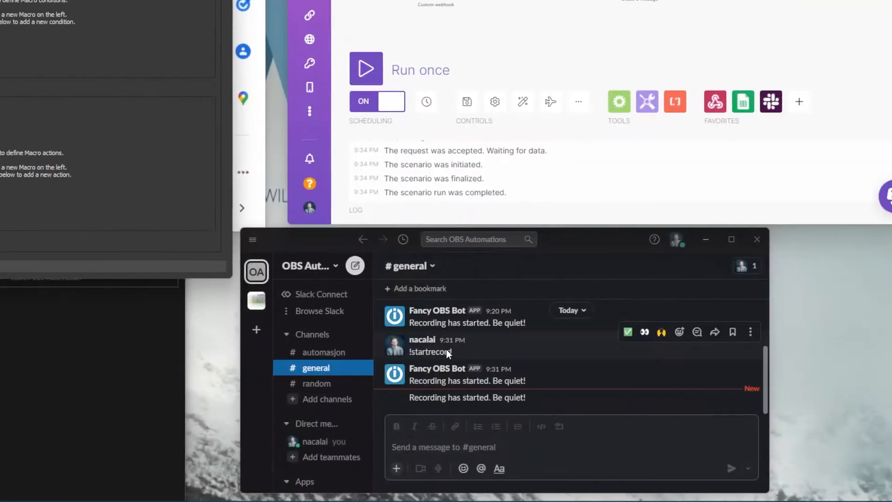
- Add an Audio condition: Media Source output volume below 25%
{"action": "left_click", "coordinate": [237, 249]}
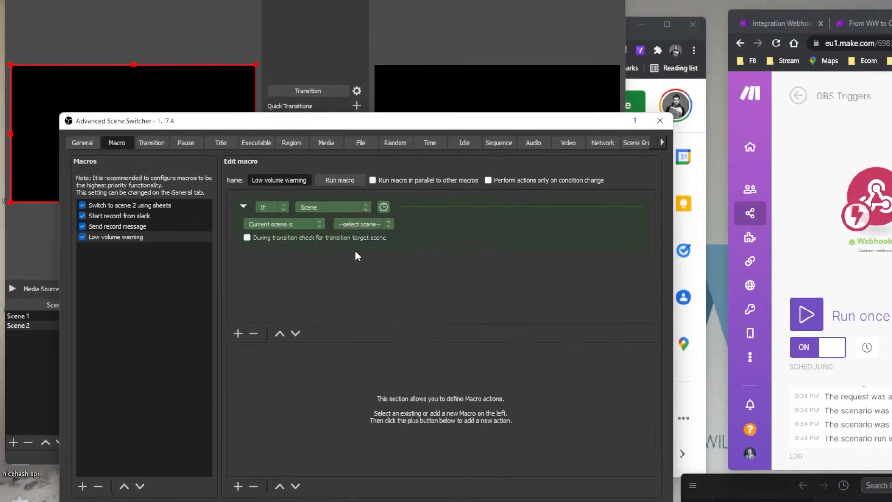
{"action": "left_click", "coordinate": [332, 207]}
{"action": "left_click", "coordinate": [324, 226]}
{"action": "left_click", "coordinate": [277, 251]}
{"action": "left_click", "coordinate": [289, 253]}
{"action": "left_click", "coordinate": [374, 249]}
{"action": "left_click", "coordinate": [378, 259]}
{"action": "left_click", "coordinate": [451, 235]}
{"action": "left_click", "coordinate": [447, 250]}
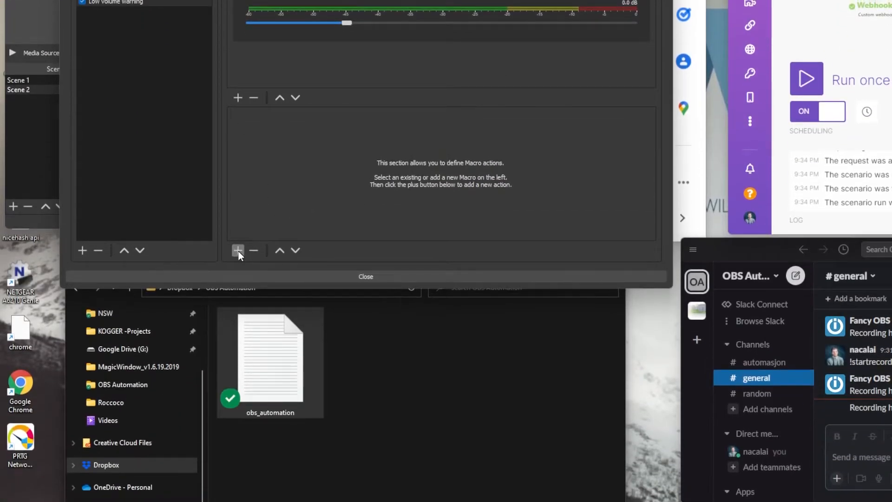
- Add a Run action executing curl.exe
{"action": "left_click", "coordinate": [238, 251]}
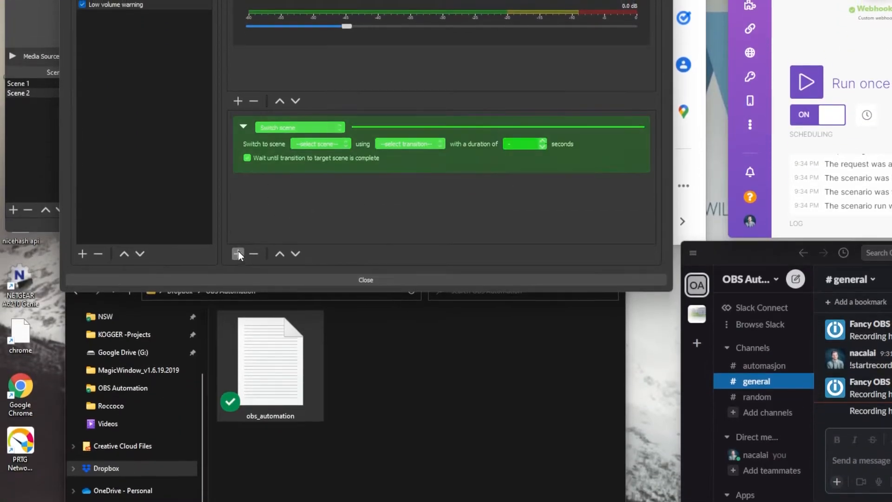
{"action": "left_click", "coordinate": [299, 124]}
{"action": "scroll", "coordinate": [296, 254], "scroll_direction": "up", "scroll_amount": 3}
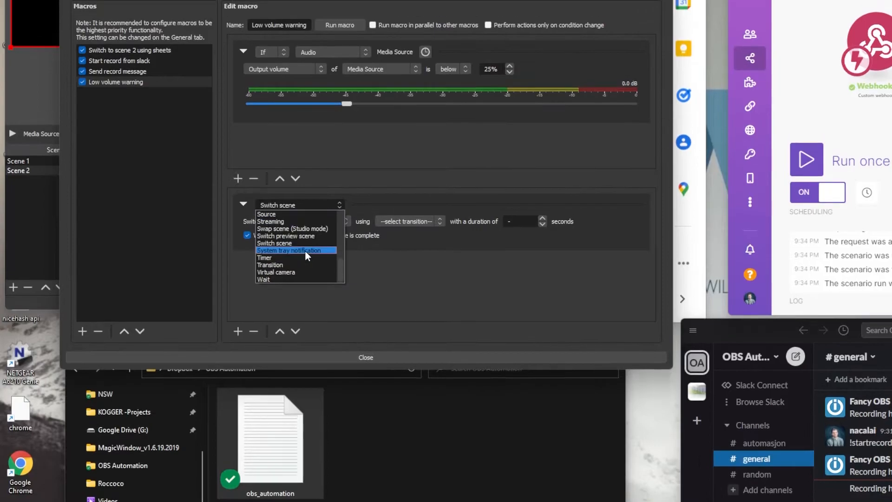
{"action": "left_click", "coordinate": [281, 250]}
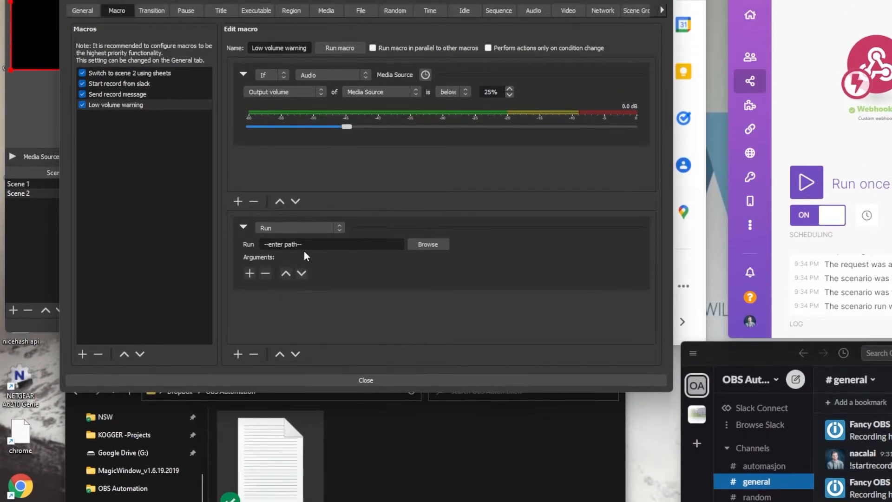
{"action": "type", "text": "curl.exe"}
{"action": "left_click", "coordinate": [250, 282]}
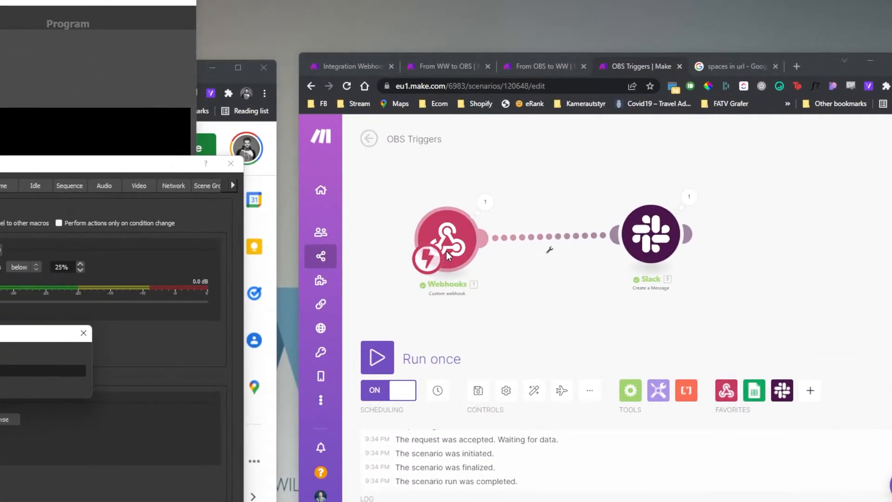
- Paste the Make webhook address as the curl.exe argument
{"action": "left_click", "coordinate": [447, 255]}
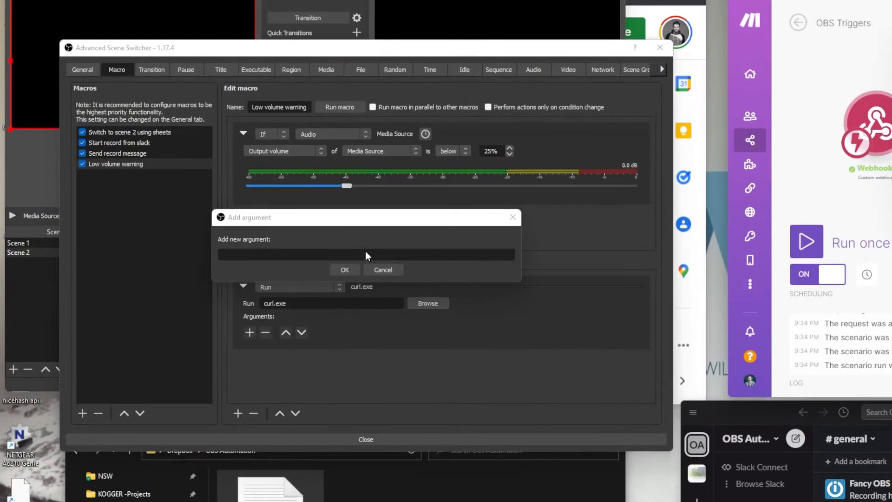
{"action": "left_click", "coordinate": [344, 270]}
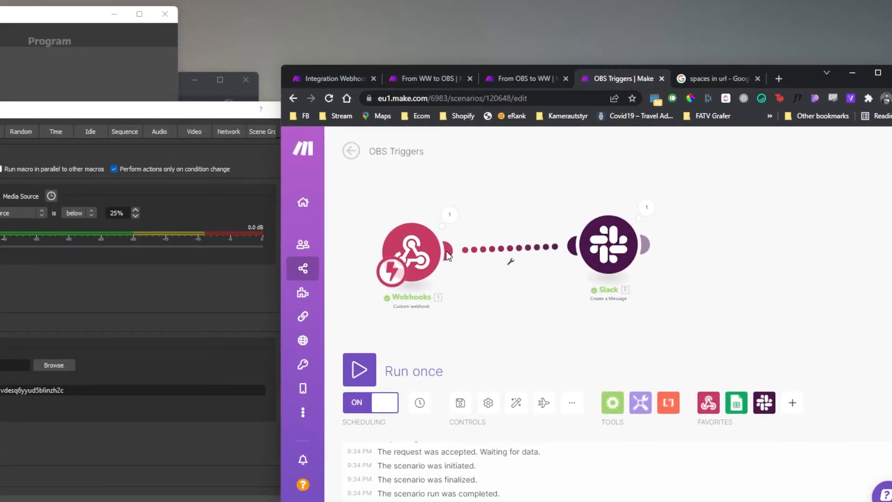
- Insert a Router between Webhooks and Slack and add a second route
{"action": "left_click", "coordinate": [511, 261]}
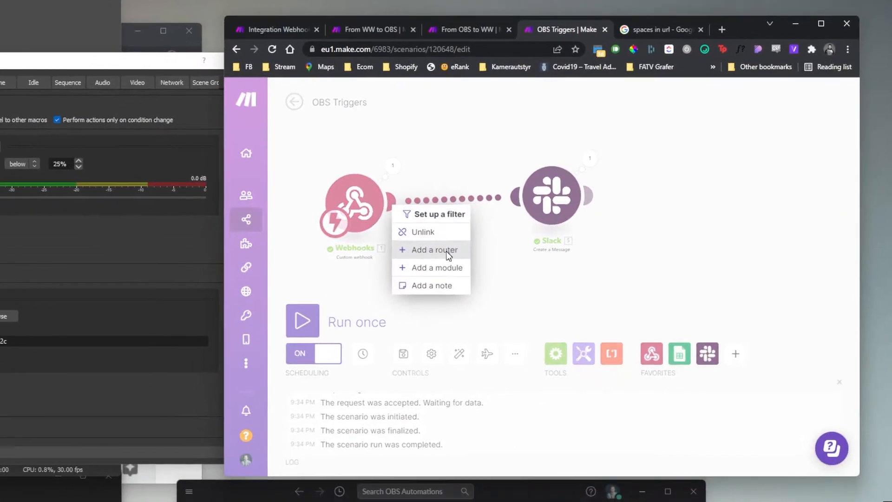
{"action": "left_click", "coordinate": [492, 306]}
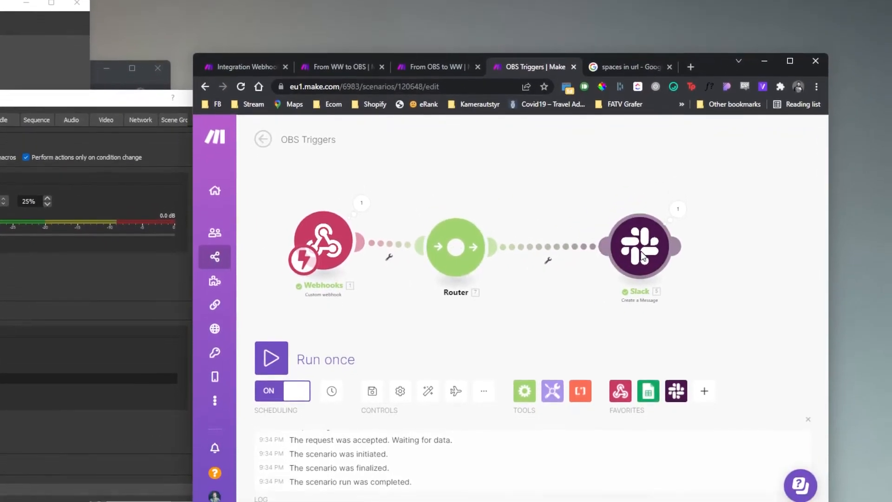
{"action": "left_click", "coordinate": [493, 260]}
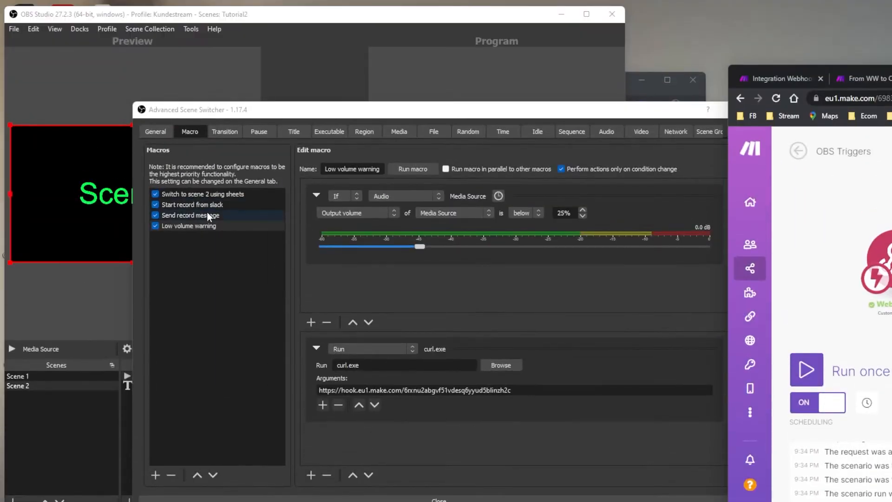
- Append '?triggerword=recording_started' to the Send record message webhook address argument
{"action": "left_click", "coordinate": [151, 59]}
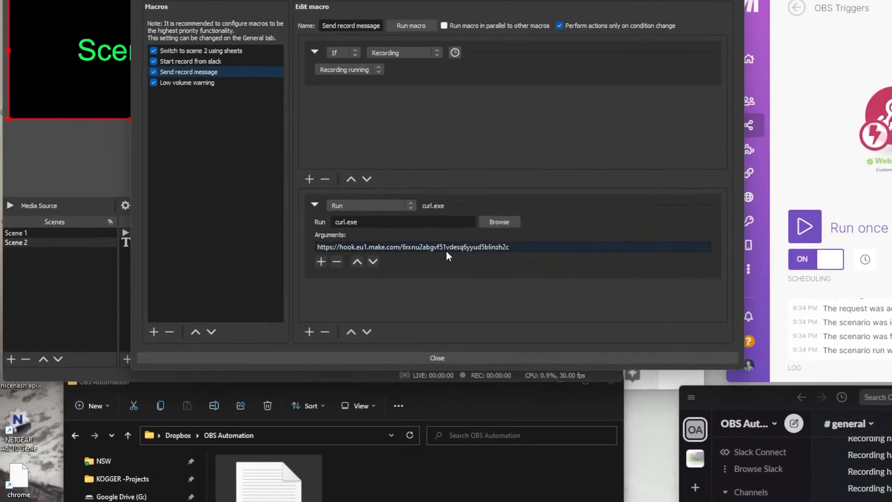
{"action": "double_click", "coordinate": [450, 390]}
{"action": "left_click", "coordinate": [447, 251]}
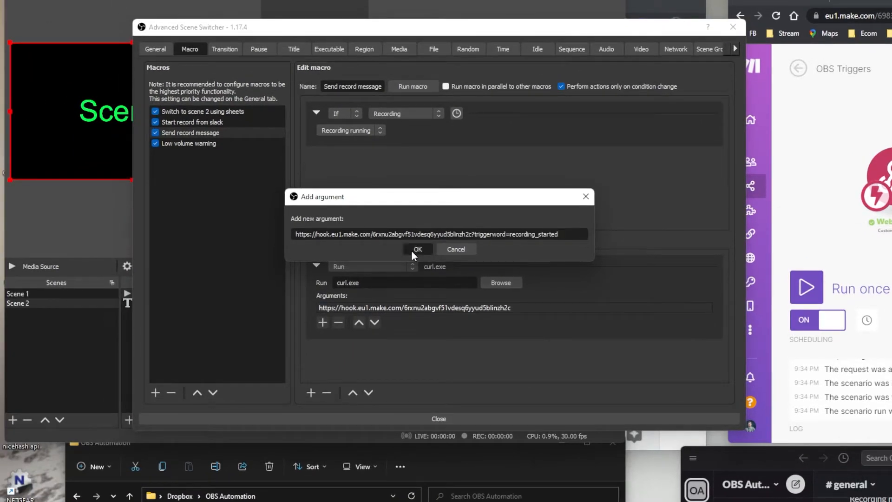
{"action": "left_click", "coordinate": [269, 271]}
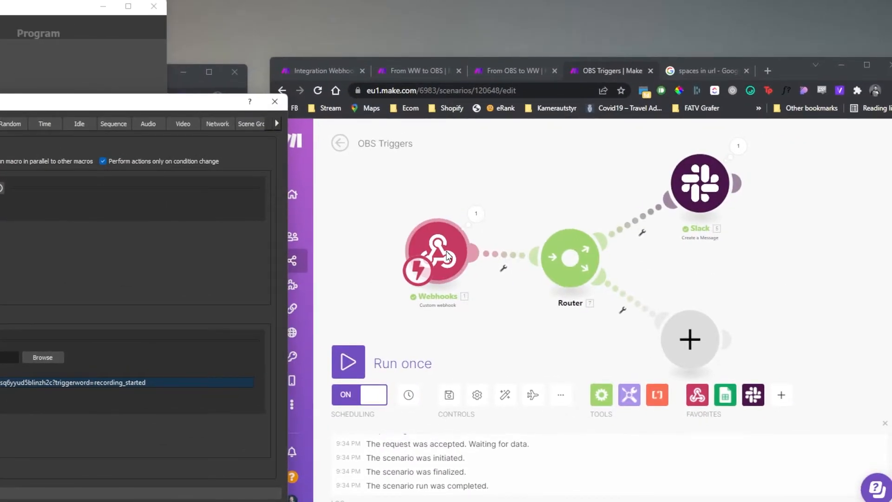
- Run only the Webhooks module in Make, then run the macro to send a test
{"action": "right_click", "coordinate": [499, 229]}
{"action": "left_click", "coordinate": [550, 251]}
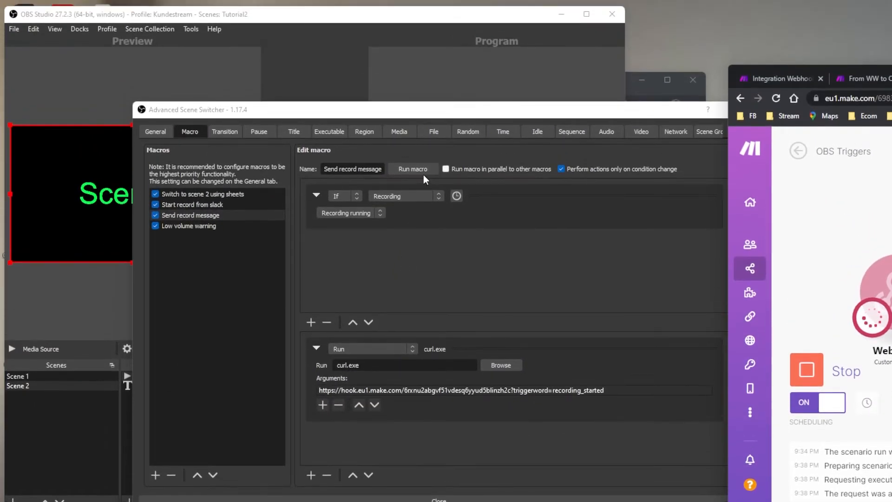
{"action": "left_click", "coordinate": [416, 171]}
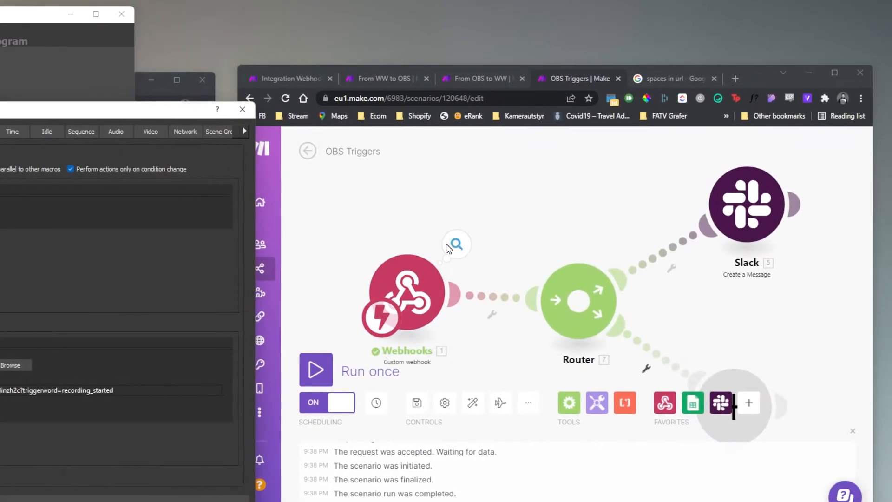
- Filter the upper route to triggerword equal to recording_started
{"action": "left_click", "coordinate": [447, 244]}
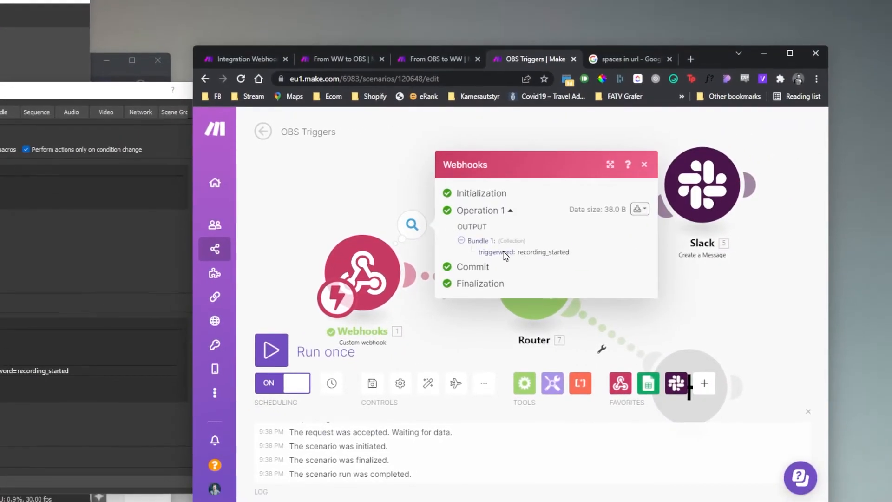
{"action": "left_click_drag", "start_coordinate": [479, 251], "coordinate": [512, 251]}
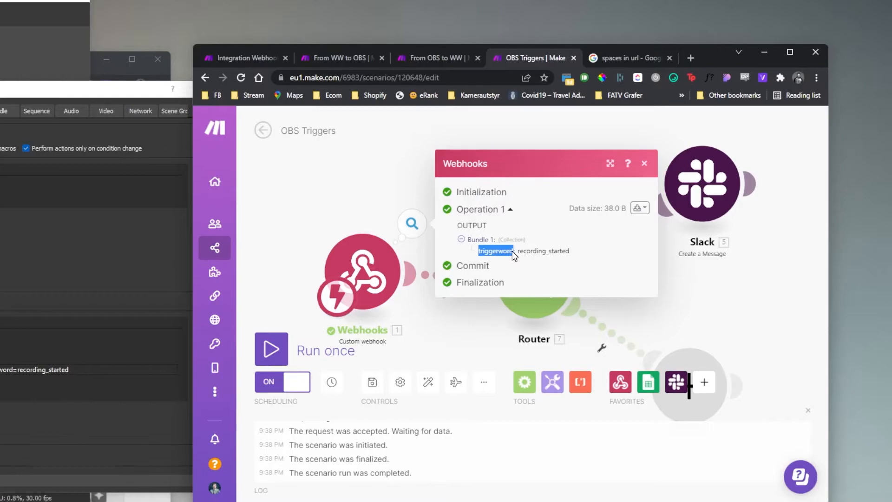
{"action": "left_click", "coordinate": [643, 163]}
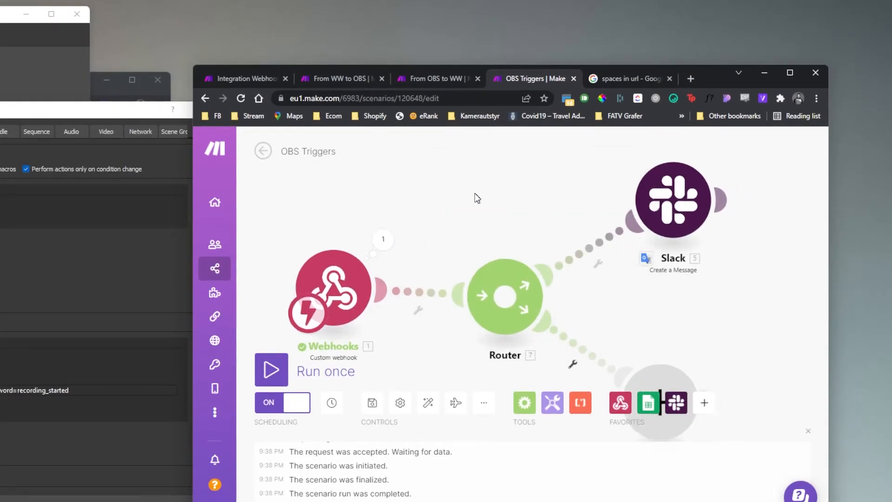
{"action": "left_click_drag", "start_coordinate": [475, 194], "coordinate": [361, 190]}
{"action": "left_click", "coordinate": [462, 254]}
{"action": "left_click", "coordinate": [424, 218]}
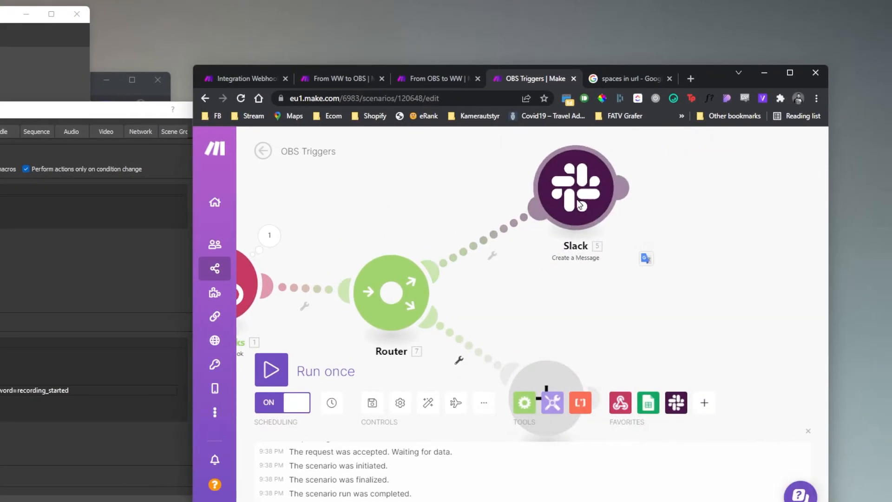
{"action": "left_click_drag", "start_coordinate": [466, 209], "coordinate": [416, 251]}
{"action": "left_click", "coordinate": [433, 283]}
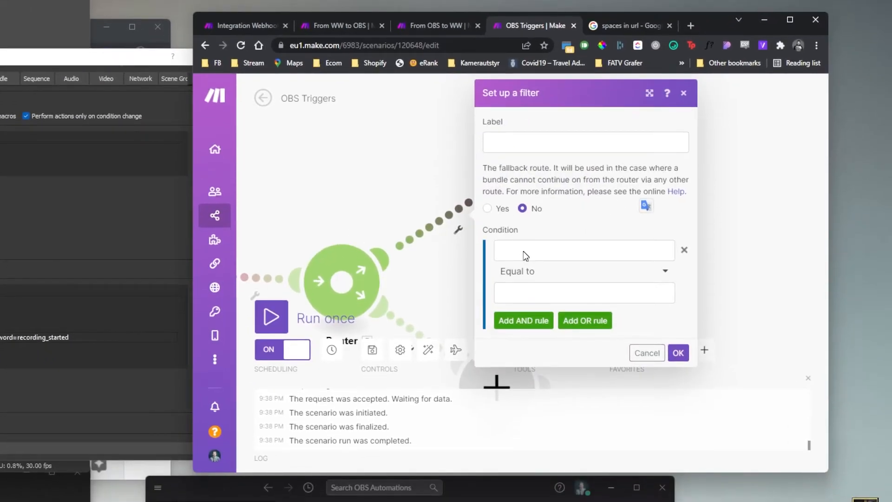
{"action": "left_click", "coordinate": [537, 273]}
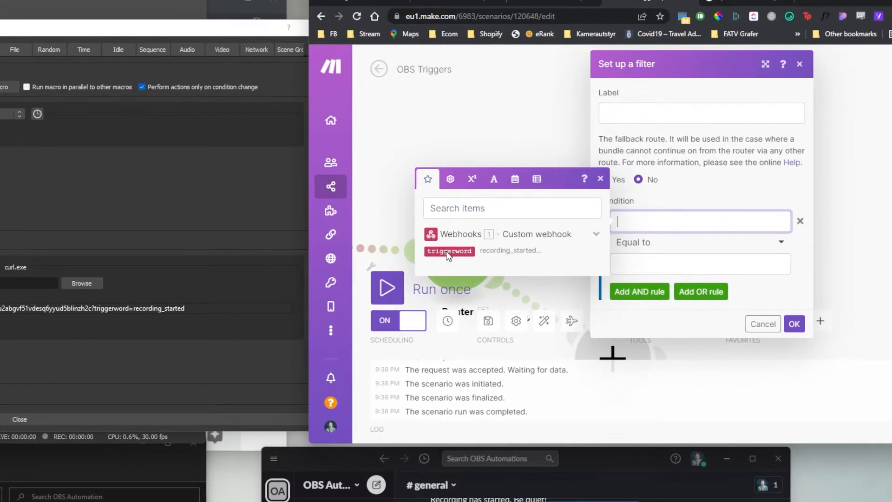
{"action": "left_click", "coordinate": [448, 252]}
{"action": "type", "text": "recording_star"}
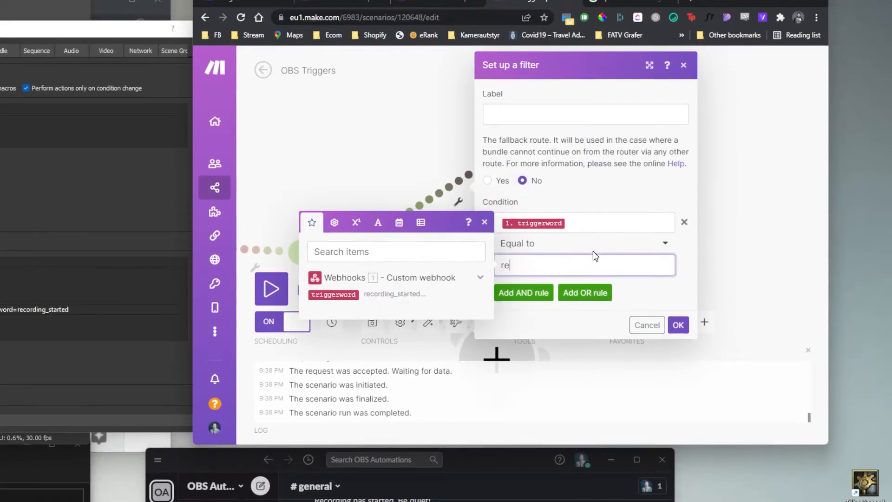
{"action": "type", "text": "ted"}
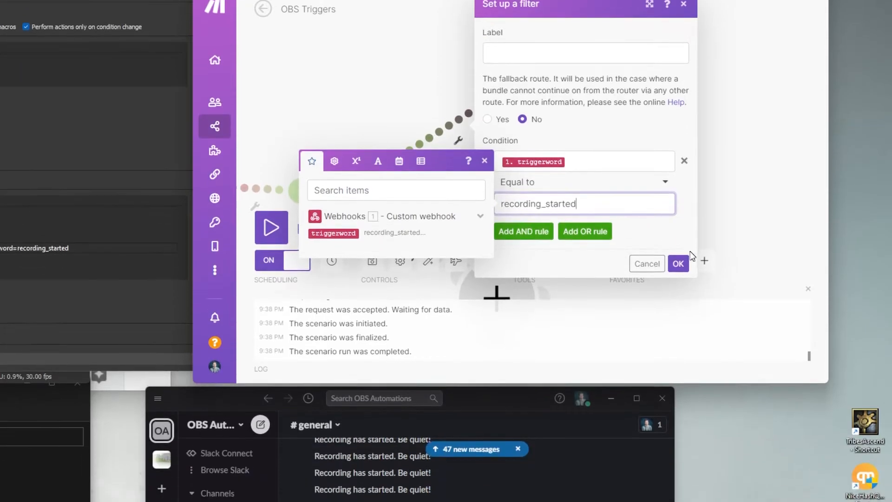
{"action": "key", "text": "Return"}
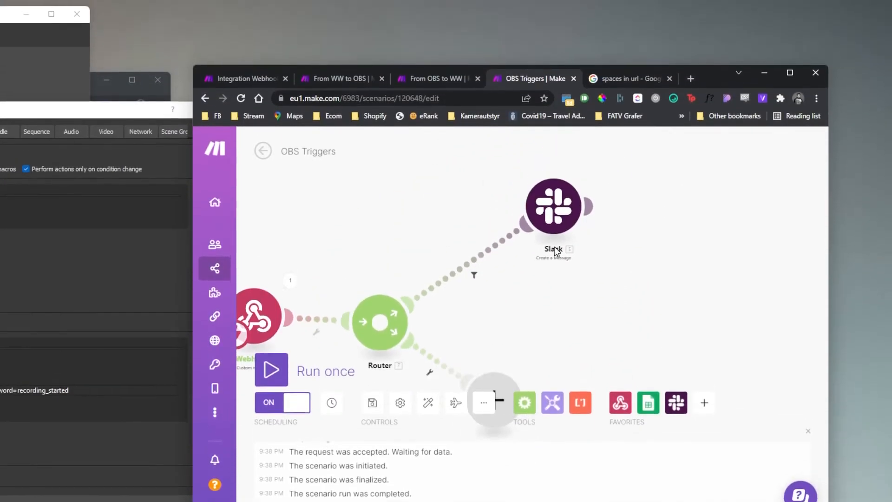
- Rename the upper Slack module to 'Send record message'
{"action": "right_click", "coordinate": [561, 210]}
{"action": "left_click", "coordinate": [599, 274]}
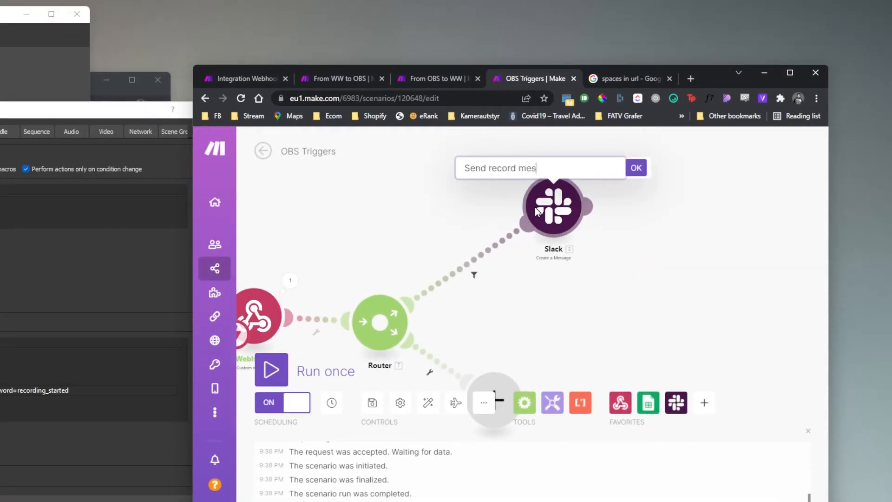
{"action": "left_click", "coordinate": [636, 168]}
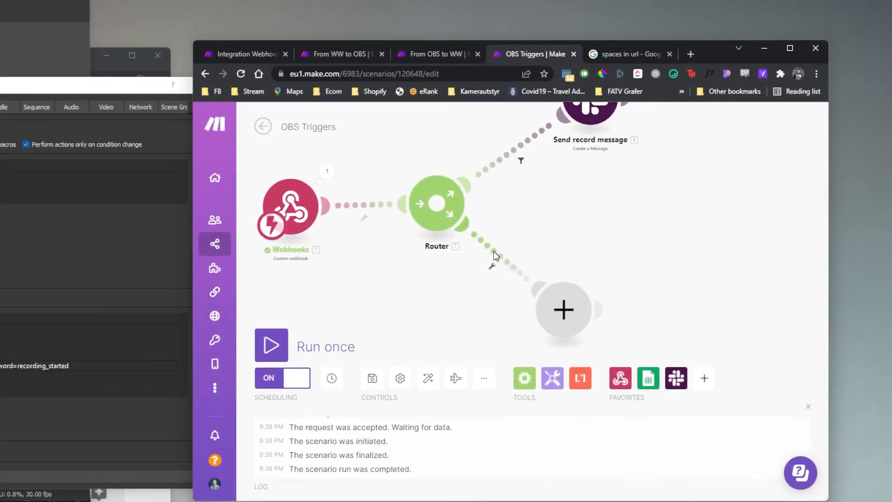
- Filter the lower route to triggerword equal to low_volume
{"action": "left_click", "coordinate": [494, 252]}
{"action": "left_click", "coordinate": [589, 282]}
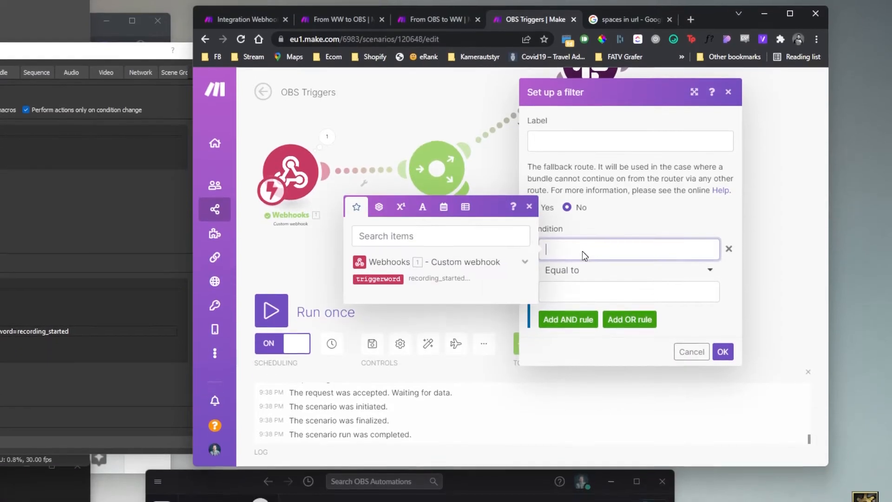
{"action": "left_click", "coordinate": [391, 313]}
{"action": "left_click", "coordinate": [555, 329]}
{"action": "type", "text": "low_volume"}
{"action": "key", "text": "Return"}
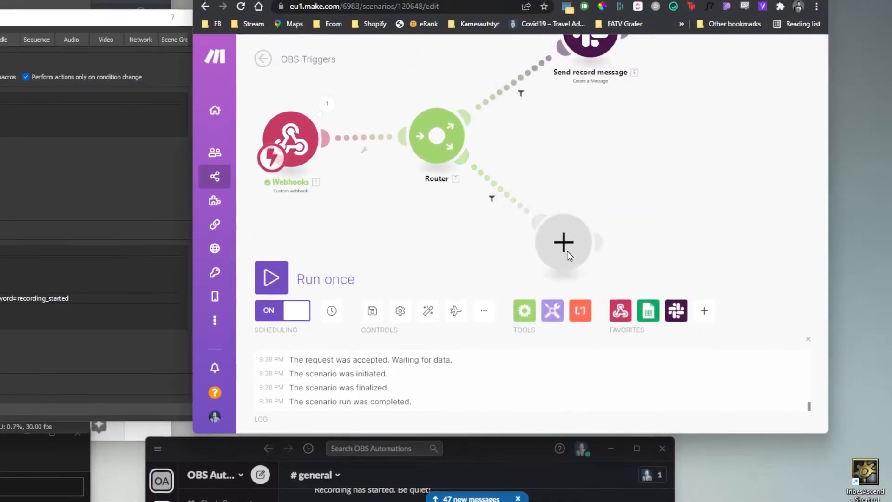
{"action": "left_click_drag", "start_coordinate": [663, 251], "coordinate": [581, 220]}
{"action": "left_click_drag", "start_coordinate": [479, 219], "coordinate": [492, 217]}
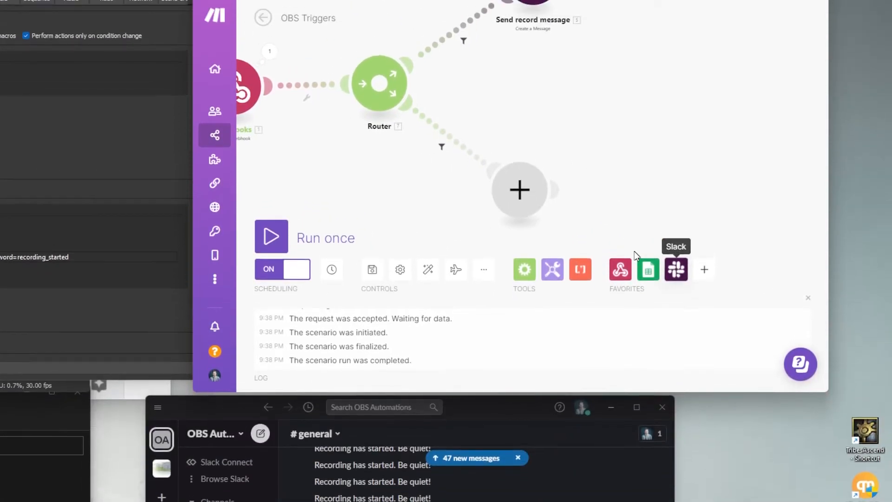
- Add a Slack Create a Message module posting 'Low volume warning! Be aware!' to general
{"action": "left_click", "coordinate": [507, 291]}
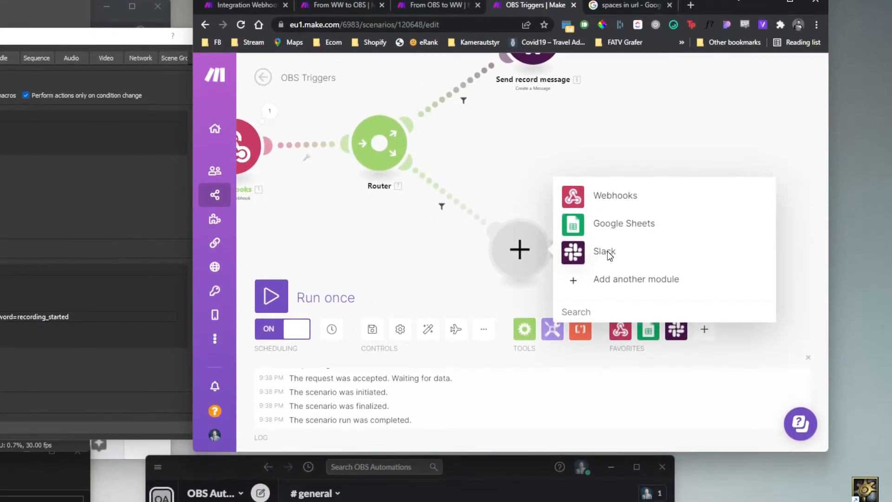
{"action": "left_click", "coordinate": [607, 252]}
{"action": "left_click", "coordinate": [648, 255]}
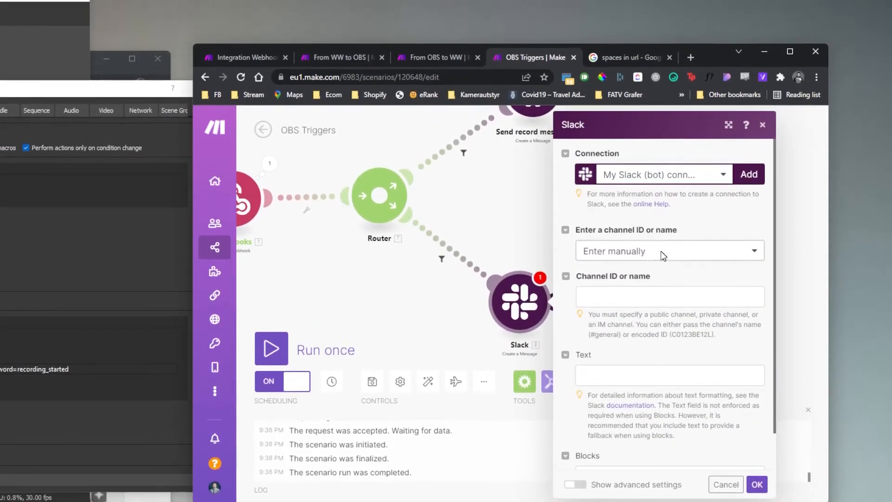
{"action": "left_click", "coordinate": [660, 251]}
{"action": "left_click", "coordinate": [618, 310]}
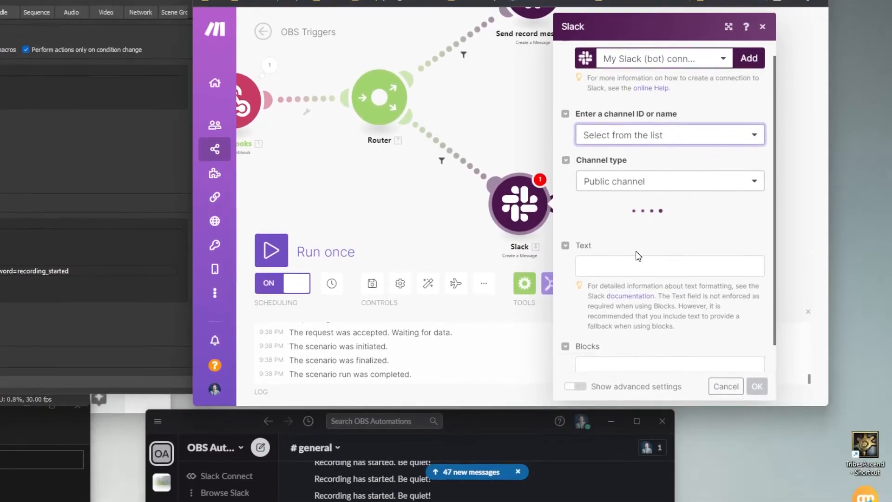
{"action": "left_click", "coordinate": [621, 190]}
{"action": "left_click", "coordinate": [618, 195]}
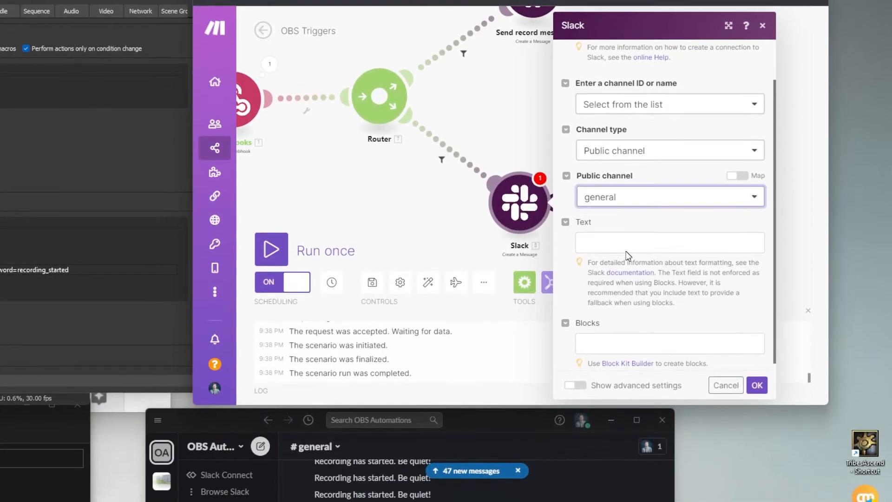
{"action": "left_click", "coordinate": [626, 242]}
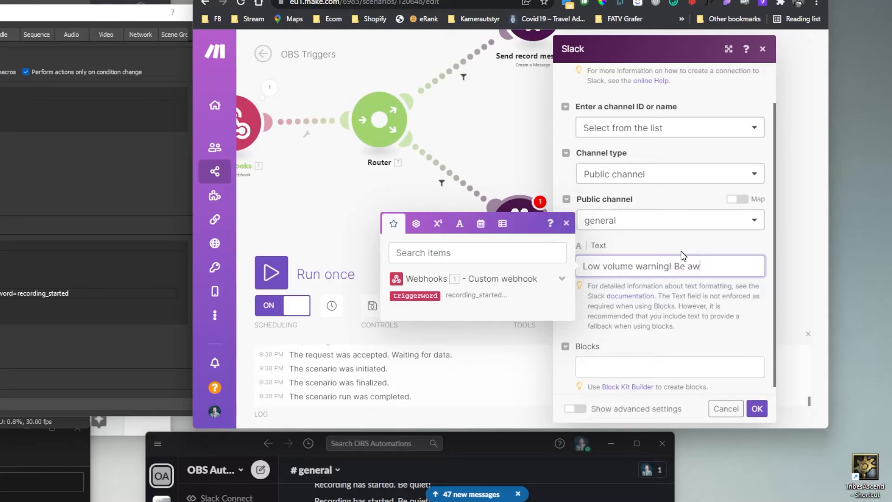
{"action": "left_click", "coordinate": [693, 250]}
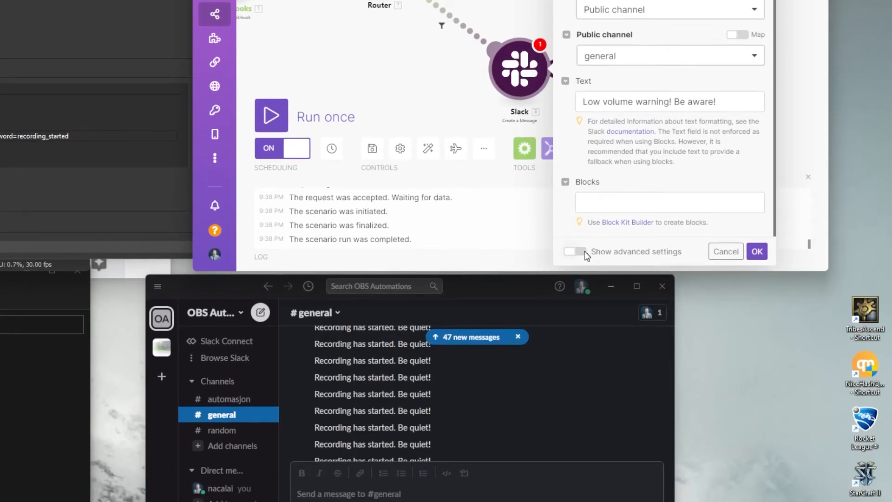
- Set the message's user name to 'Super fancy OBS-bot', save, and recheck the low_volume filter
{"action": "left_click", "coordinate": [585, 251]}
{"action": "scroll", "coordinate": [646, 251], "scroll_direction": "down", "scroll_amount": 5}
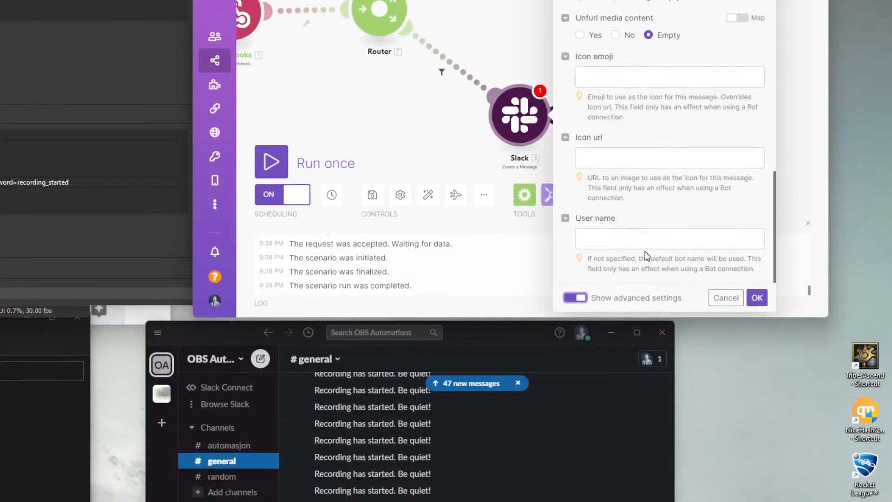
{"action": "left_click", "coordinate": [648, 253]}
{"action": "type", "text": "Super fancy "}
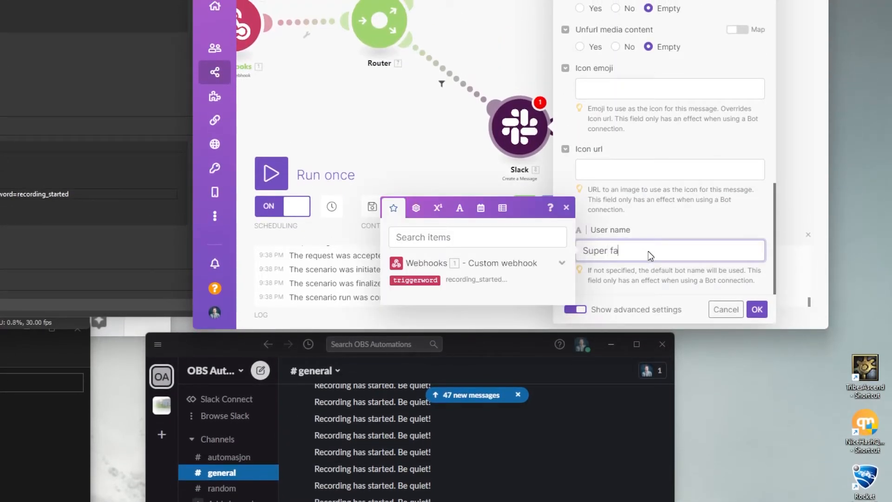
{"action": "type", "text": "OBS-bot"}
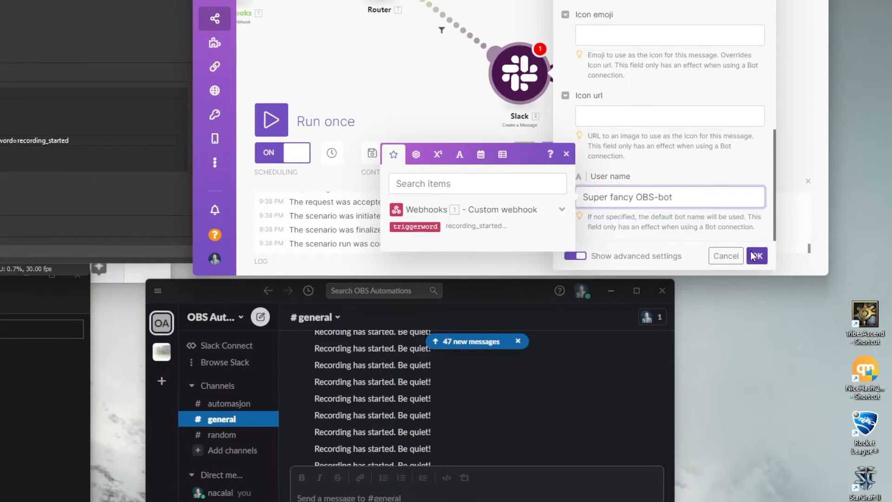
{"action": "left_click", "coordinate": [757, 309]}
{"action": "left_click", "coordinate": [453, 255]}
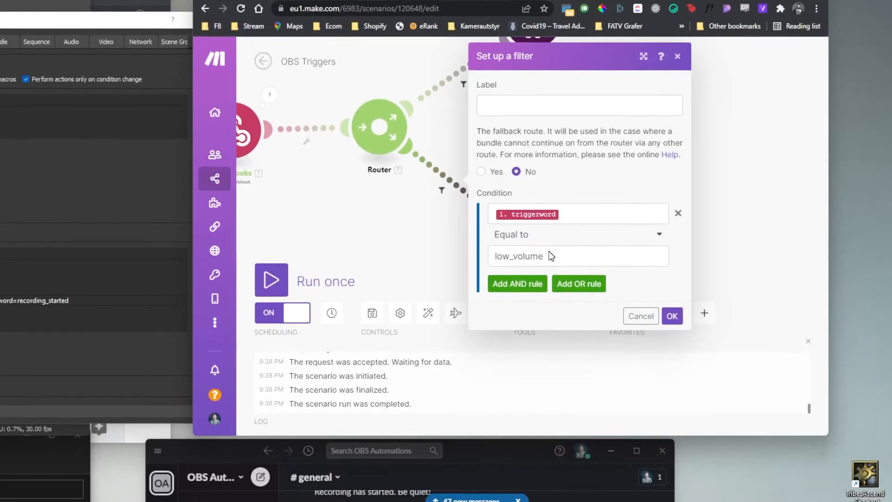
{"action": "double_click", "coordinate": [548, 290]}
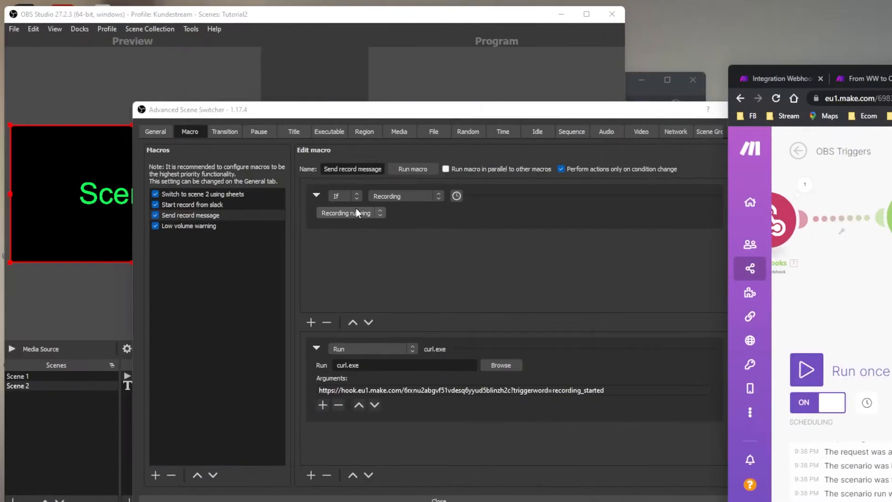
- Change the Low volume warning curl argument to end with '?triggerword=low_volume'
{"action": "left_click", "coordinate": [221, 227]}
{"action": "double_click", "coordinate": [521, 391]}
{"action": "left_click", "coordinate": [542, 317]}
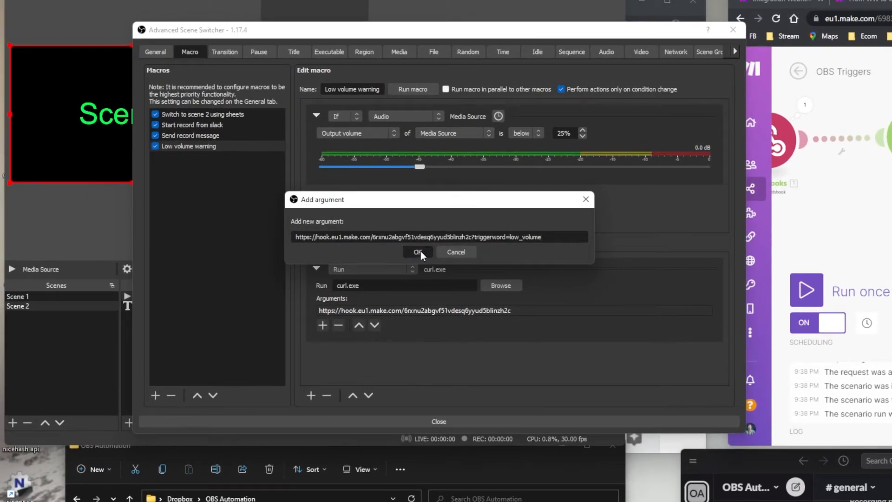
{"action": "left_click", "coordinate": [322, 265]}
- Set the Make scenario listening and fire both macros as tests
{"action": "scroll", "coordinate": [534, 288], "scroll_direction": "down", "scroll_amount": 2}
{"action": "left_click_drag", "start_coordinate": [449, 256], "coordinate": [513, 282]}
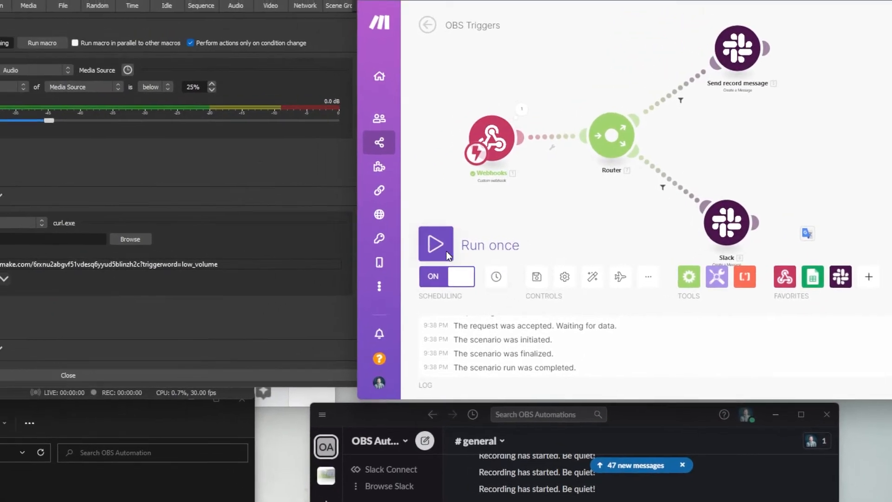
{"action": "left_click", "coordinate": [447, 254]}
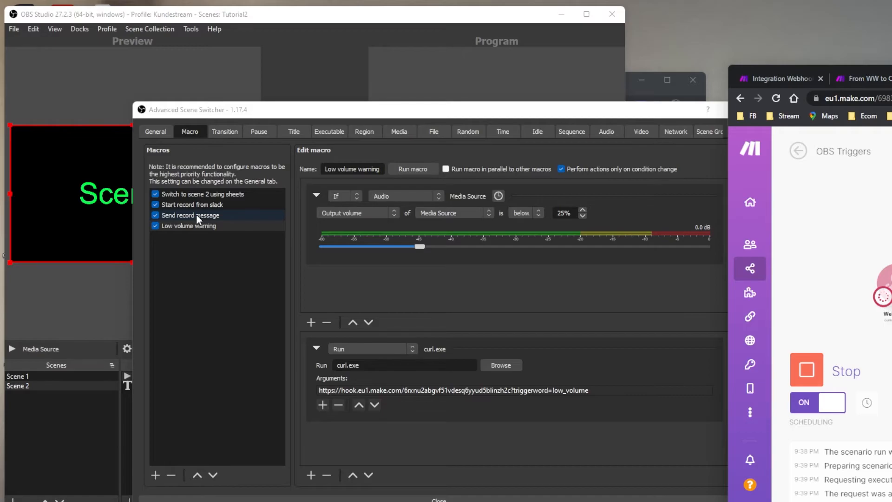
{"action": "left_click", "coordinate": [198, 217]}
{"action": "left_click", "coordinate": [420, 171]}
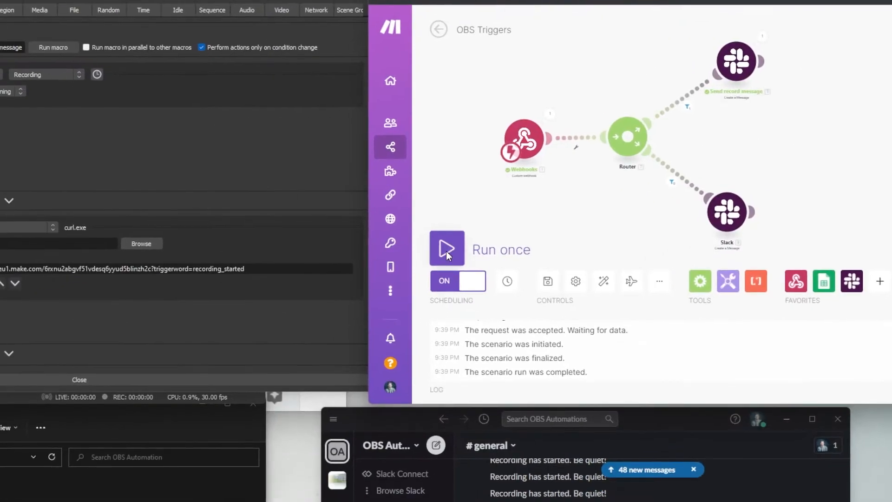
{"action": "left_click", "coordinate": [806, 326]}
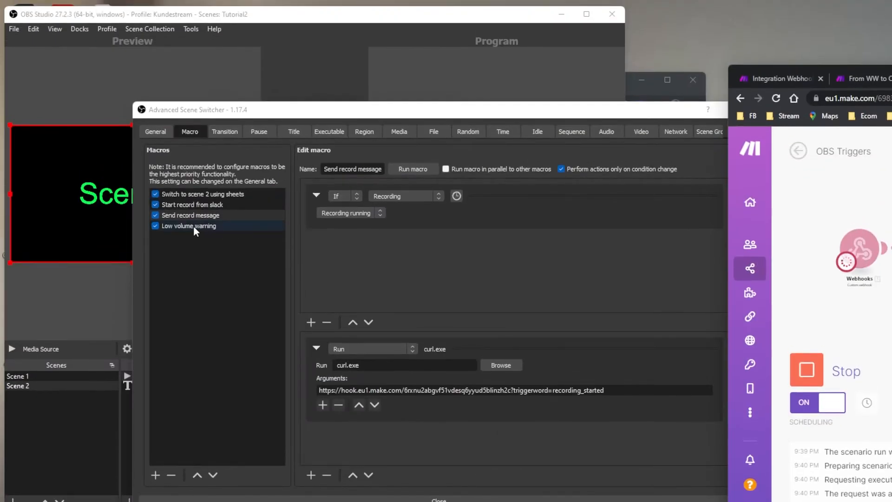
{"action": "left_click", "coordinate": [194, 226]}
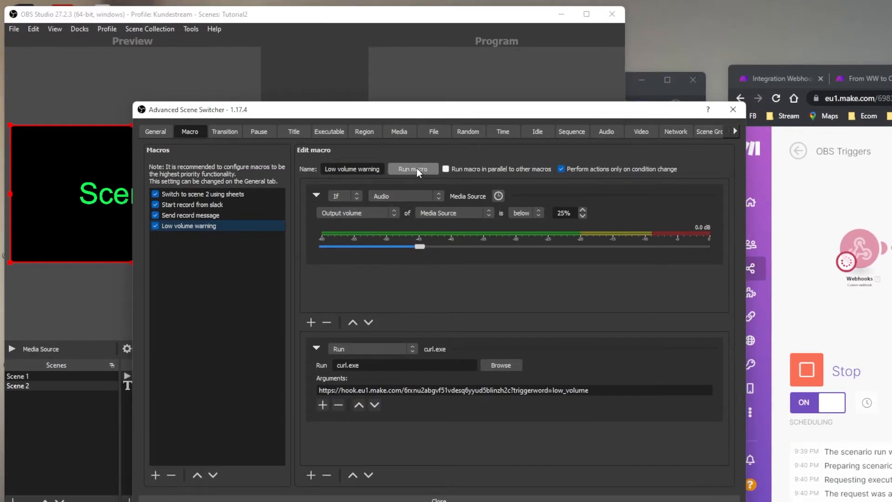
{"action": "left_click", "coordinate": [417, 168]}
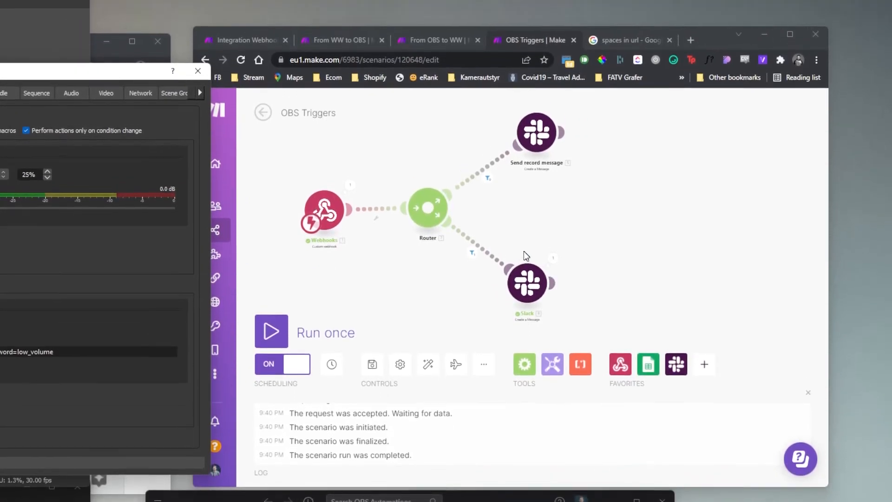
- Add four more empty routes to the Router and reposition the lower Slack module
{"action": "mouse_move", "coordinate": [589, 252]}
{"action": "left_mouse_down"}
{"action": "mouse_move", "coordinate": [575, 266]}
{"action": "mouse_move", "coordinate": [595, 252]}
{"action": "left_mouse_up"}
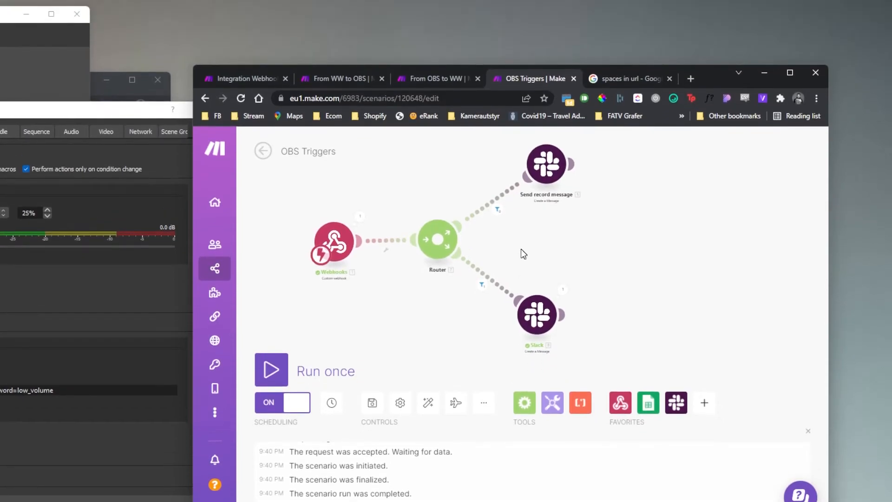
{"action": "left_click", "coordinate": [461, 241]}
{"action": "left_click", "coordinate": [464, 241]}
{"action": "left_click", "coordinate": [465, 243]}
{"action": "left_click", "coordinate": [464, 242]}
{"action": "left_click_drag", "start_coordinate": [603, 225], "coordinate": [576, 276]}
{"action": "scroll", "coordinate": [582, 265], "scroll_direction": "down", "scroll_amount": 3}
{"action": "scroll", "coordinate": [575, 264], "scroll_direction": "up", "scroll_amount": 4}
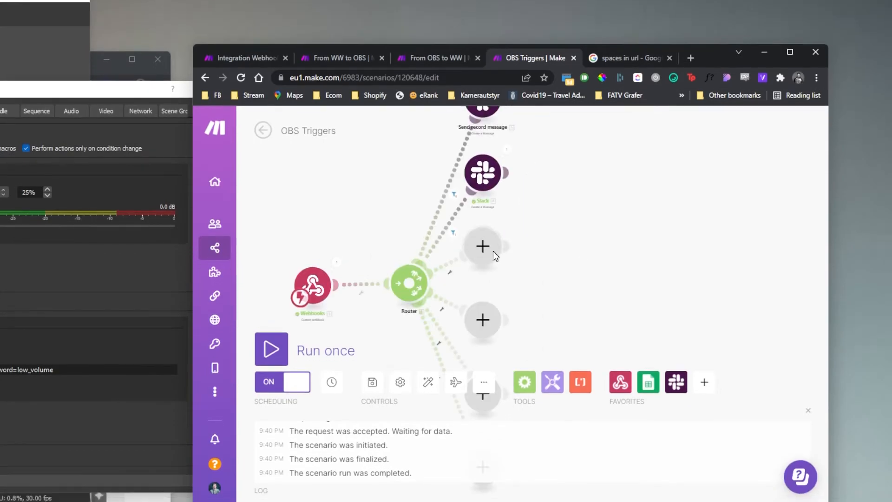
{"action": "scroll", "coordinate": [511, 253], "scroll_direction": "down", "scroll_amount": 3}
{"action": "scroll", "coordinate": [558, 256], "scroll_direction": "up", "scroll_amount": 5}
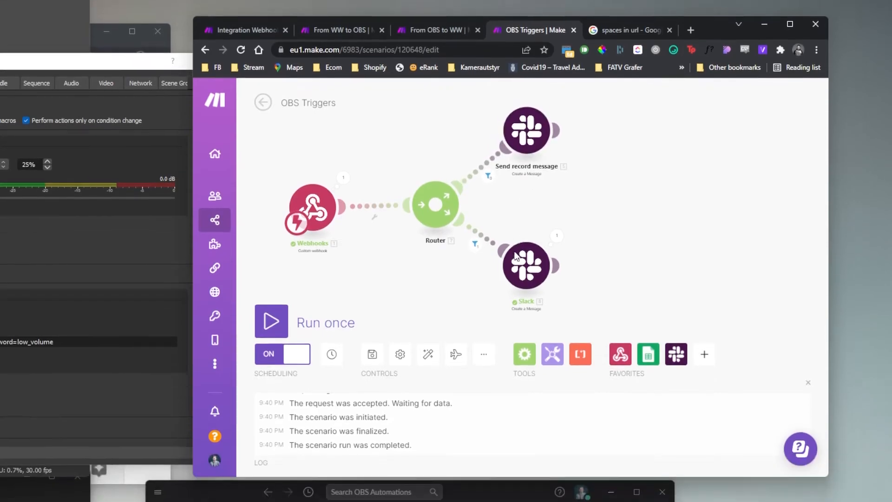
{"action": "left_click_drag", "start_coordinate": [522, 313], "coordinate": [538, 307]}
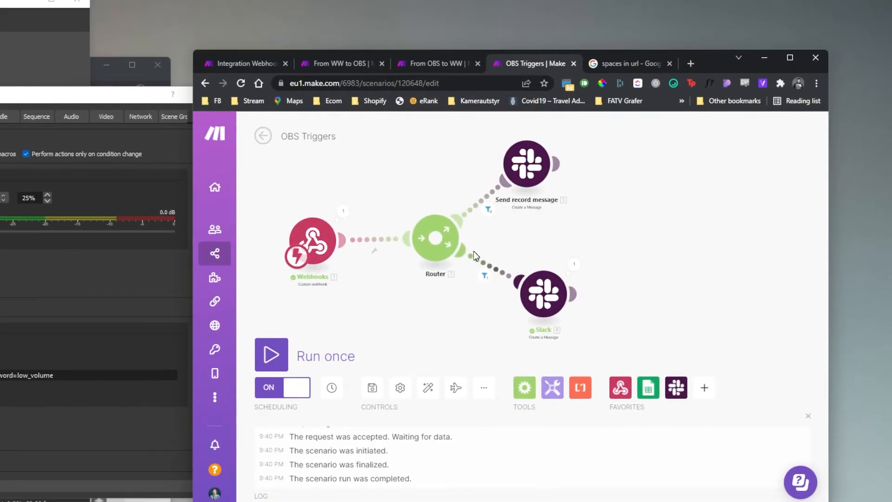
- Clear the 'Low volume warning! Be aware!' text from the low-volume Slack module and save
{"action": "left_click", "coordinate": [543, 293]}
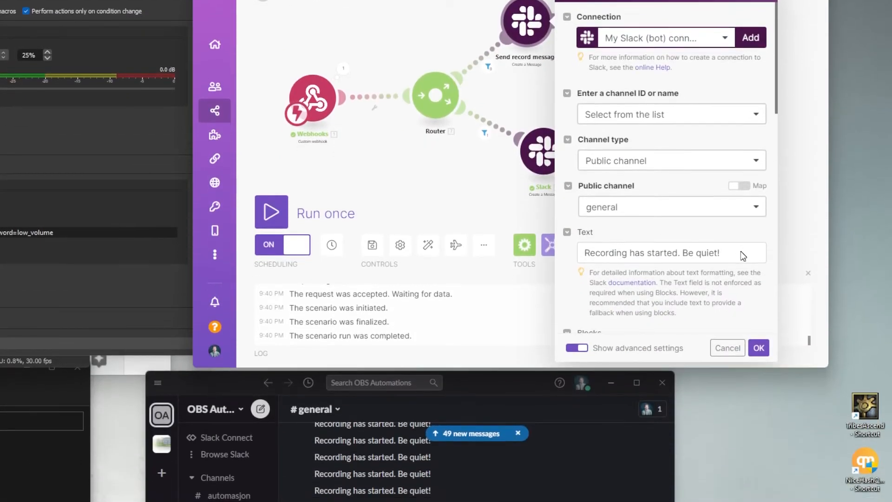
{"action": "left_click_drag", "start_coordinate": [740, 252], "coordinate": [549, 244]}
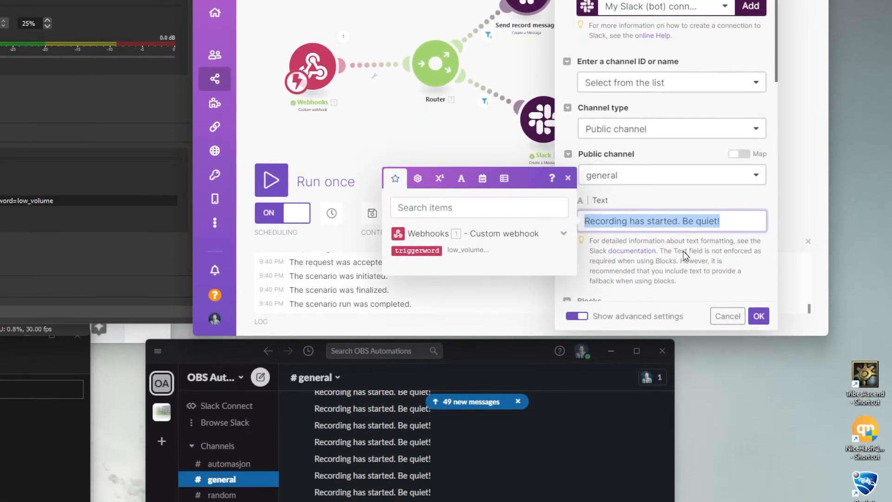
{"action": "key", "text": "BackSpace"}
{"action": "left_click", "coordinate": [726, 348]}
{"action": "left_click", "coordinate": [552, 236]}
{"action": "scroll", "coordinate": [736, 254], "scroll_direction": "down", "scroll_amount": 3}
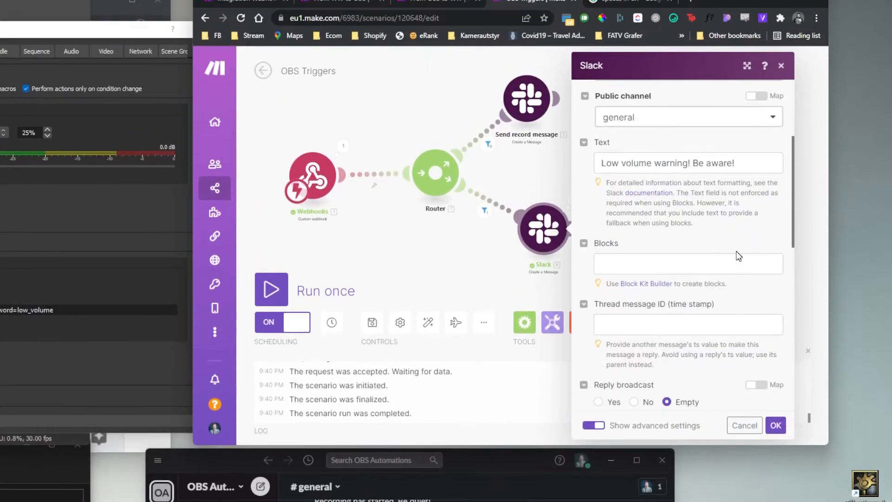
{"action": "left_click_drag", "start_coordinate": [738, 163], "coordinate": [583, 163]}
{"action": "key", "text": "BackSpace"}
{"action": "left_click", "coordinate": [780, 257]}
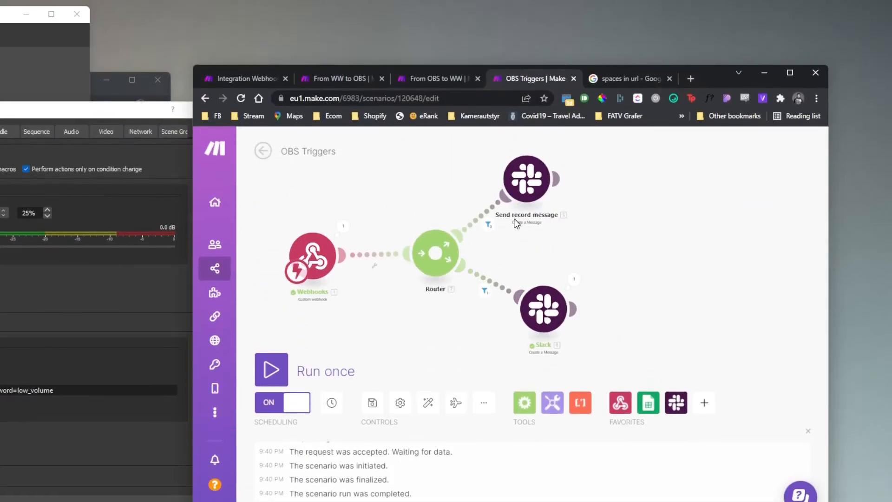
- Clear the recording message text from the Send record message module, save, and recheck it
{"action": "left_click", "coordinate": [539, 188]}
{"action": "scroll", "coordinate": [706, 362], "scroll_direction": "down", "scroll_amount": 2}
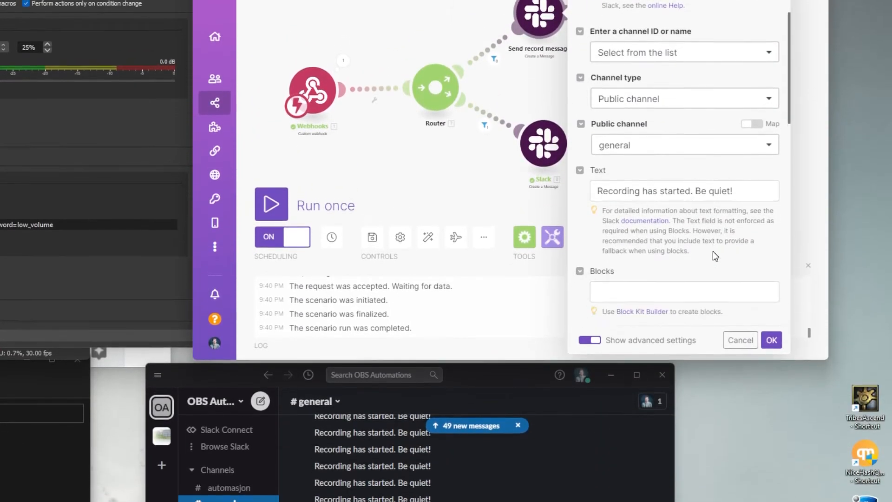
{"action": "left_click_drag", "start_coordinate": [741, 256], "coordinate": [585, 251]}
{"action": "key", "text": "BackSpace"}
{"action": "left_click", "coordinate": [771, 399]}
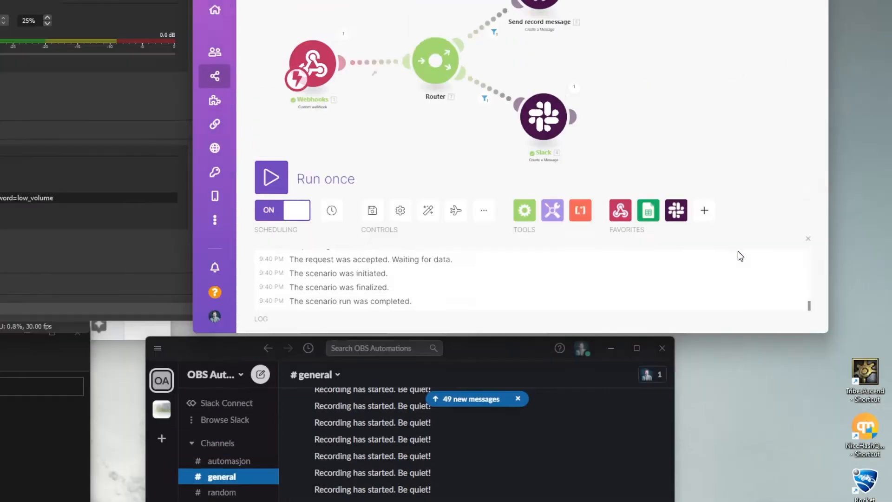
{"action": "left_click", "coordinate": [533, 188]}
{"action": "scroll", "coordinate": [712, 339], "scroll_direction": "down", "scroll_amount": 4}
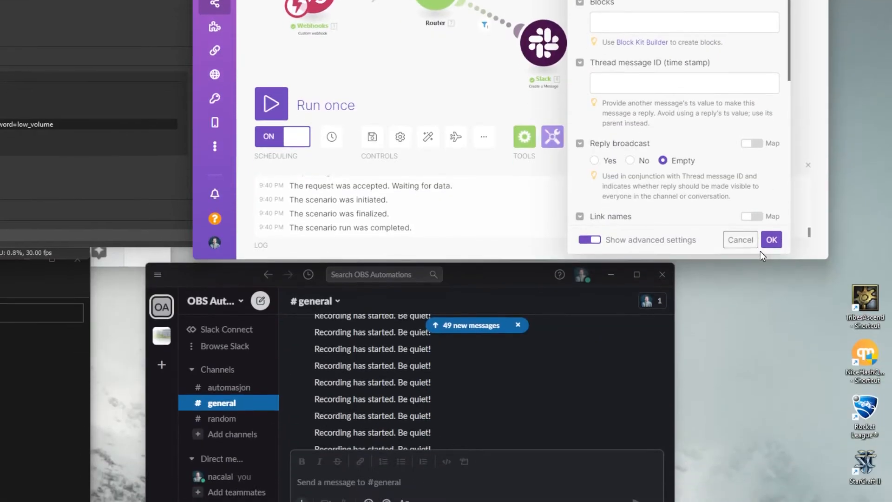
{"action": "left_click", "coordinate": [771, 416]}
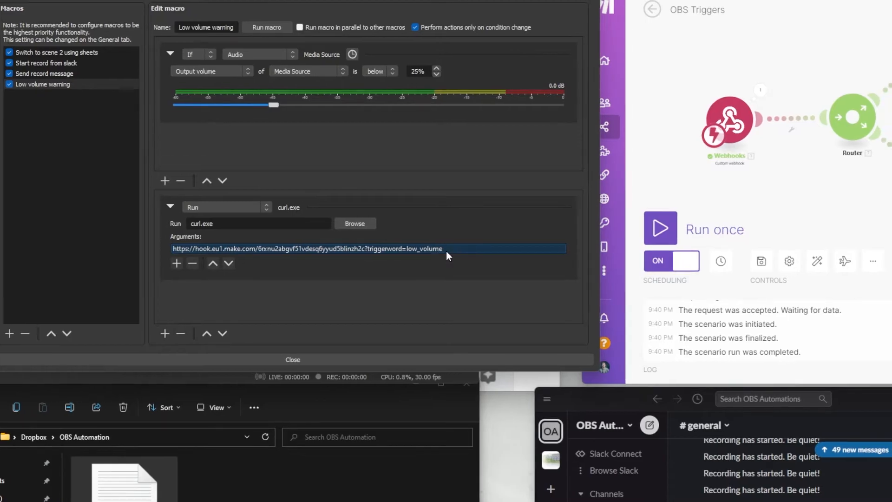
- Append &text=Low+volume+warning to the Low volume warning curl URL, then set Make to Run once
{"action": "double_click", "coordinate": [447, 250]}
{"action": "left_click", "coordinate": [460, 237]}
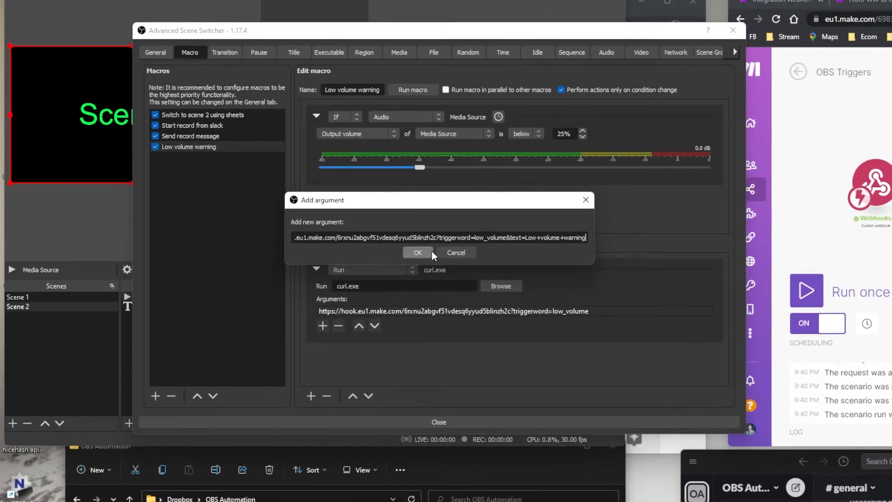
{"action": "left_click", "coordinate": [264, 248]}
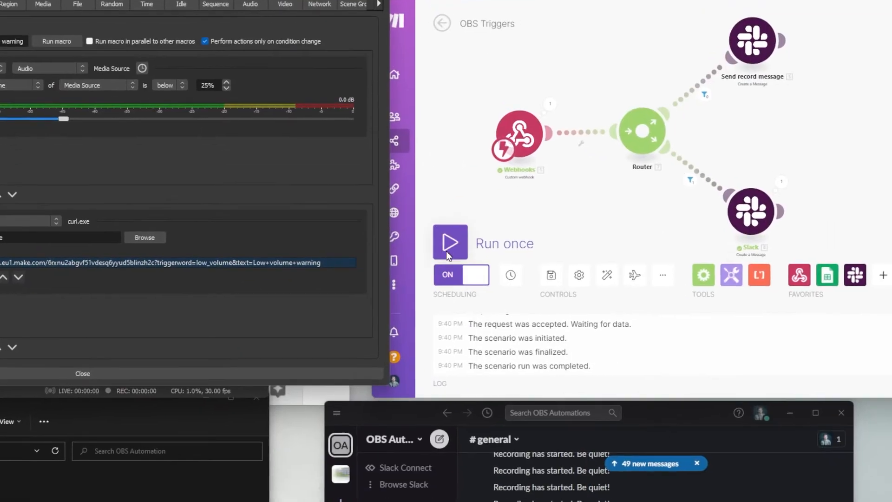
{"action": "left_click", "coordinate": [538, 302]}
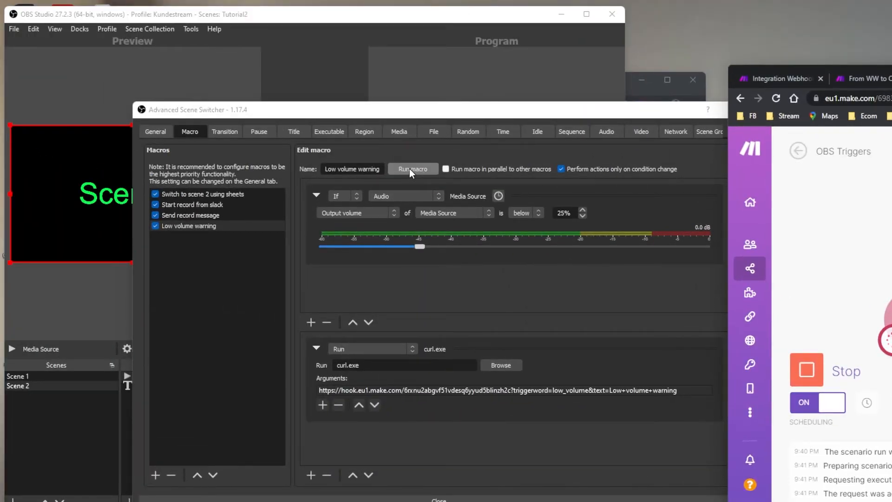
- Run the low-volume macro and inspect the triggerword and text the Make webhook received
{"action": "left_click", "coordinate": [410, 169]}
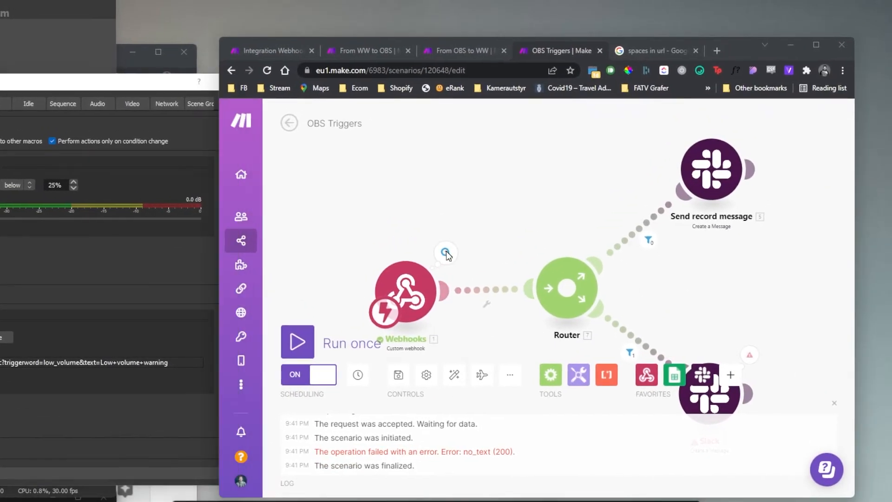
{"action": "left_click", "coordinate": [446, 253]}
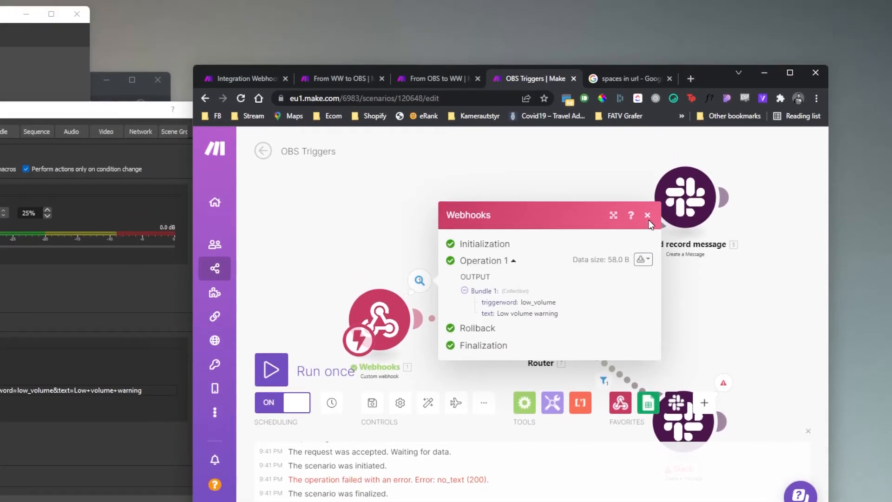
{"action": "left_click", "coordinate": [648, 216]}
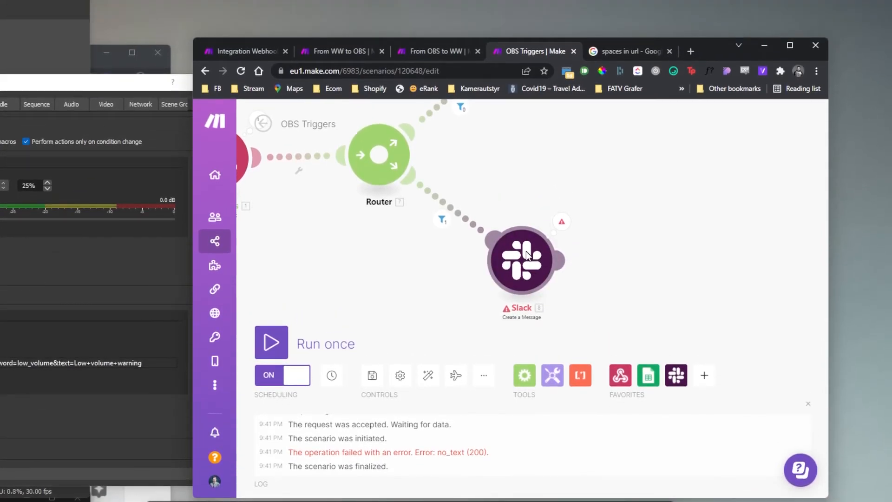
- Map the webhook's text value into the low-volume Slack message's Text field
{"action": "left_click", "coordinate": [527, 255]}
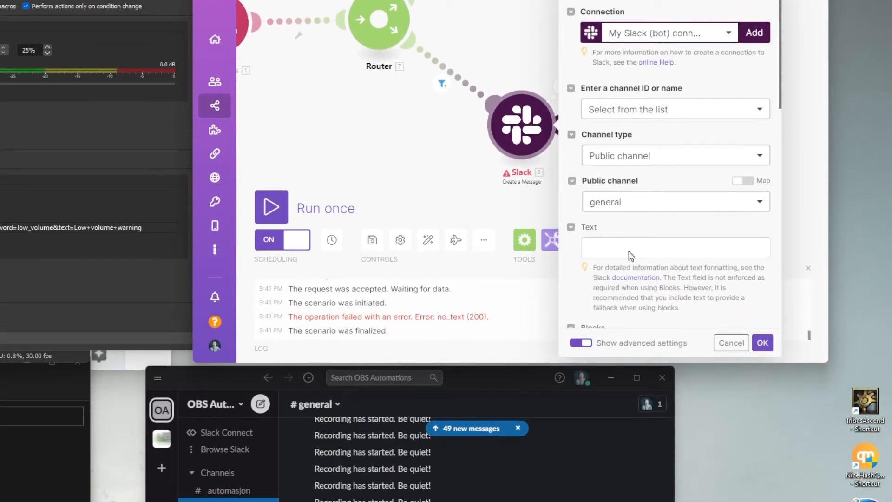
{"action": "left_click", "coordinate": [630, 253]}
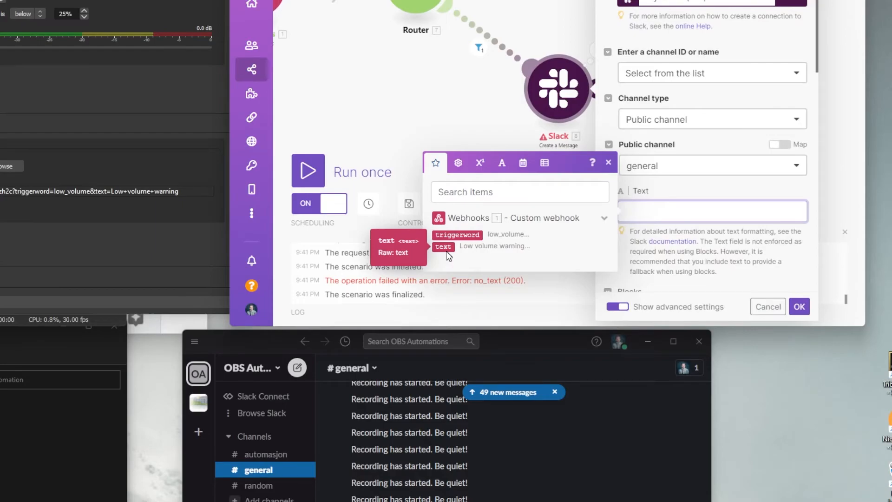
{"action": "left_click", "coordinate": [445, 249]}
- Save the Slack mapping, then delete the Router and the Send record message module
{"action": "left_click", "coordinate": [799, 306]}
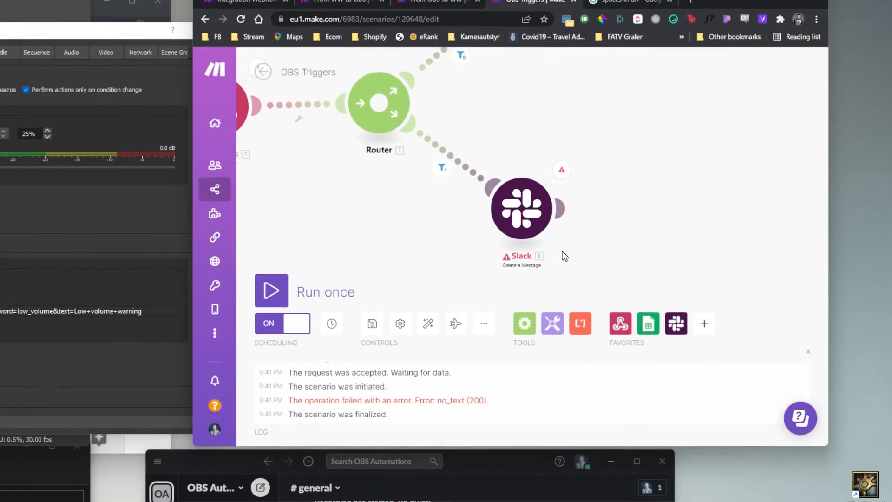
{"action": "left_click_drag", "start_coordinate": [562, 252], "coordinate": [553, 324]}
{"action": "scroll", "coordinate": [509, 171], "scroll_direction": "down", "scroll_amount": 4}
{"action": "left_click_drag", "start_coordinate": [509, 171], "coordinate": [516, 171]}
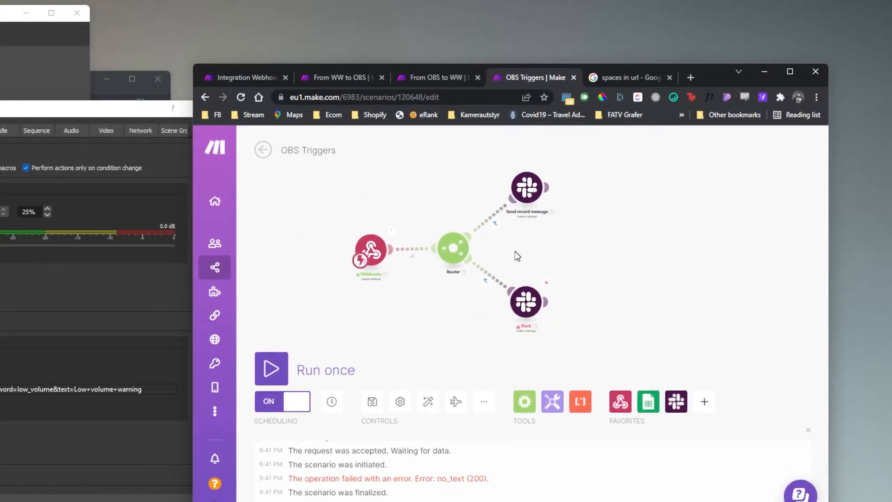
{"action": "scroll", "coordinate": [513, 172], "scroll_direction": "up", "scroll_amount": 3}
{"action": "left_click_drag", "start_coordinate": [498, 241], "coordinate": [530, 268]}
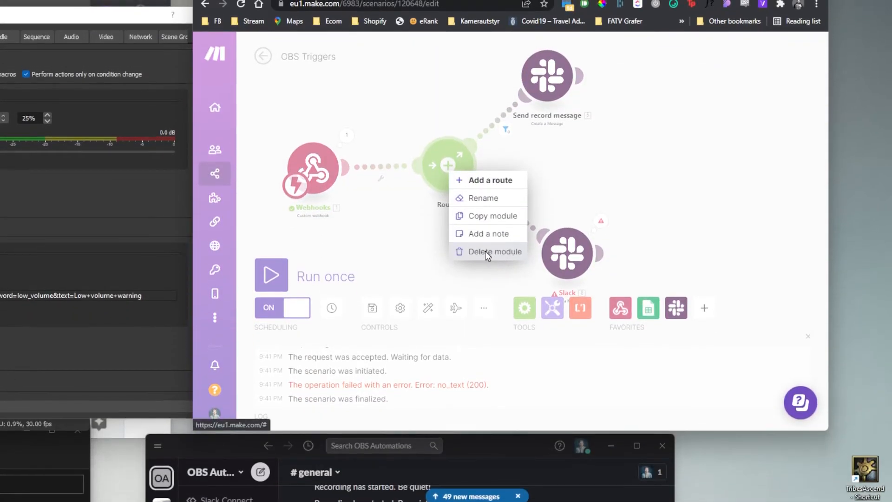
{"action": "left_click", "coordinate": [487, 334]}
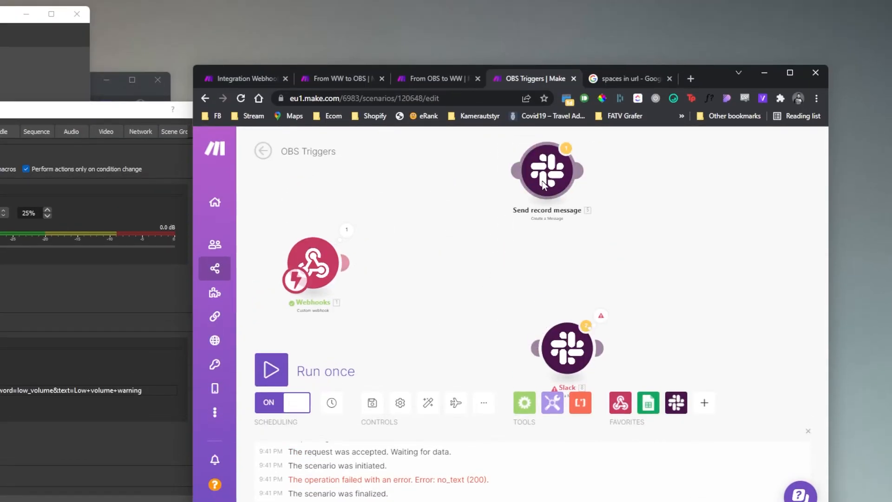
{"action": "right_click", "coordinate": [547, 86]}
{"action": "left_click", "coordinate": [593, 222]}
- Connect the Webhooks trigger directly to the remaining Slack module and review its error details
{"action": "left_click_drag", "start_coordinate": [566, 253], "coordinate": [436, 163]}
{"action": "left_click", "coordinate": [435, 164]}
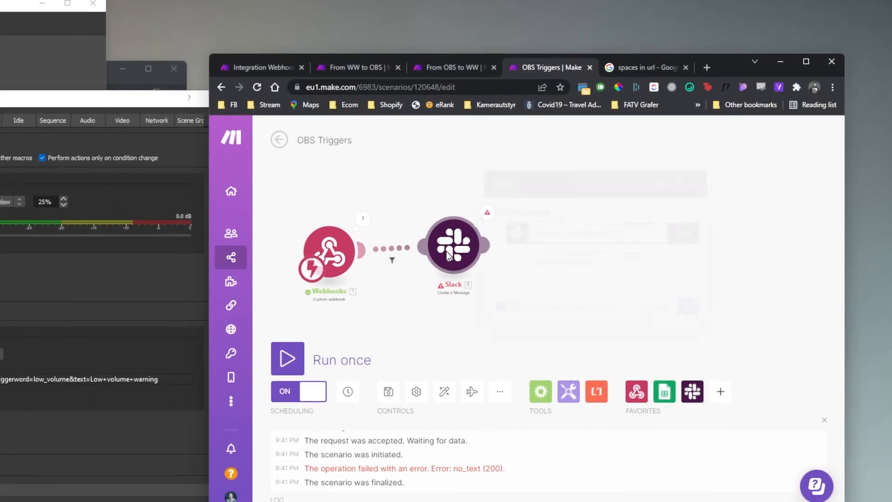
{"action": "scroll", "coordinate": [566, 251], "scroll_direction": "down", "scroll_amount": 5}
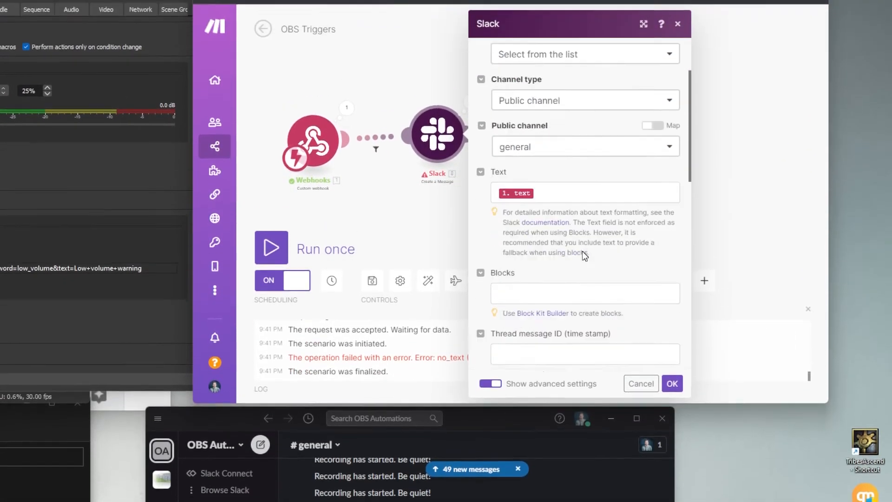
{"action": "left_click", "coordinate": [672, 255]}
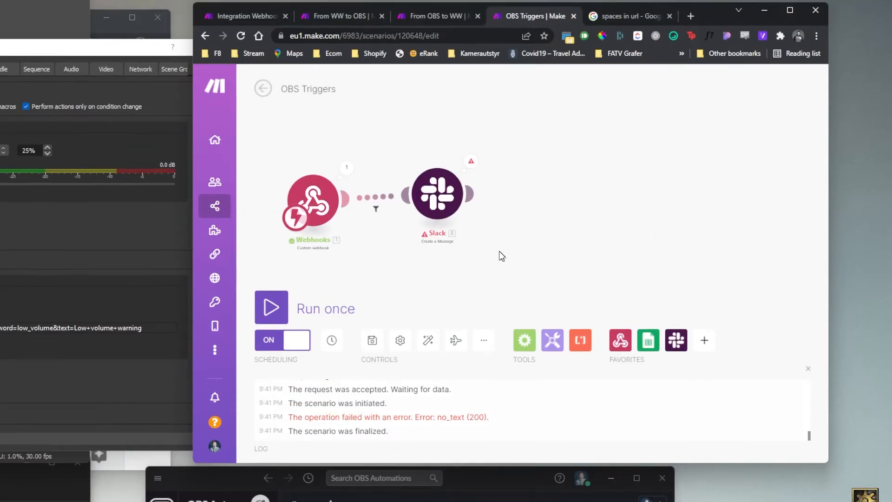
{"action": "left_click", "coordinate": [496, 177]}
{"action": "left_click", "coordinate": [415, 143]}
- Place the Slack module beside the webhook and confirm its Text maps the webhook text
{"action": "left_click_drag", "start_coordinate": [460, 255], "coordinate": [465, 258]}
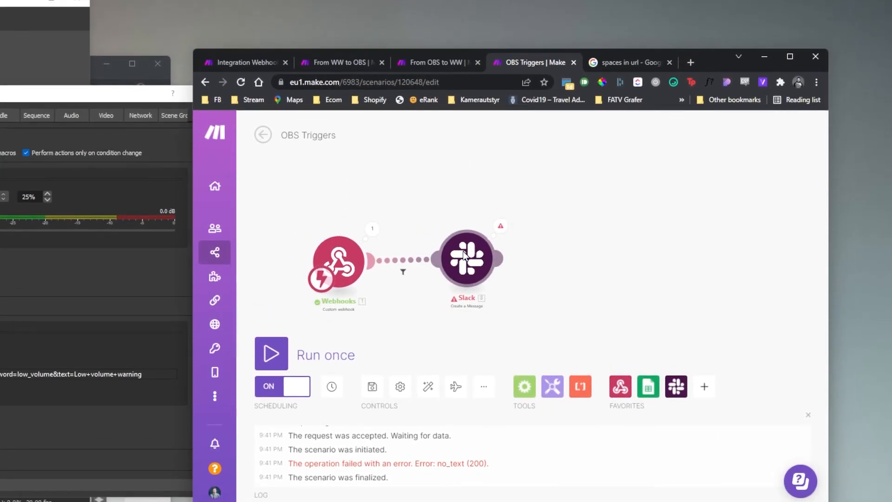
{"action": "left_click", "coordinate": [464, 255]}
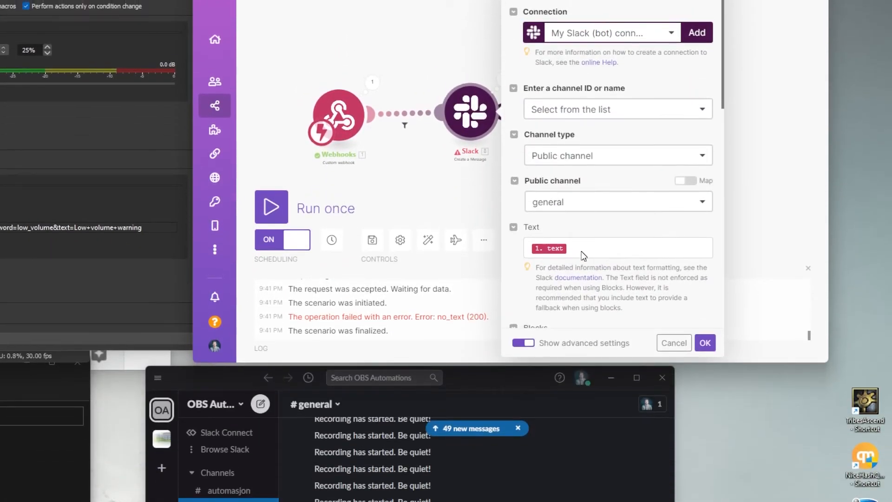
{"action": "left_click", "coordinate": [583, 254]}
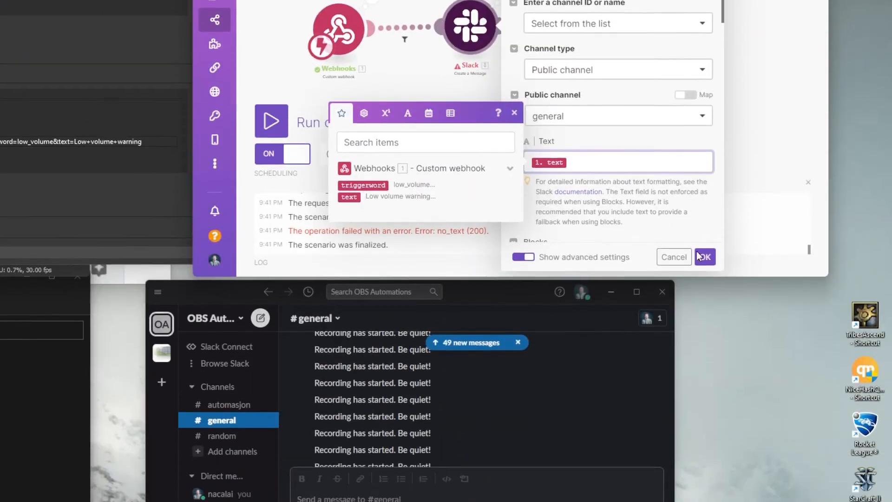
{"action": "left_click", "coordinate": [704, 260]}
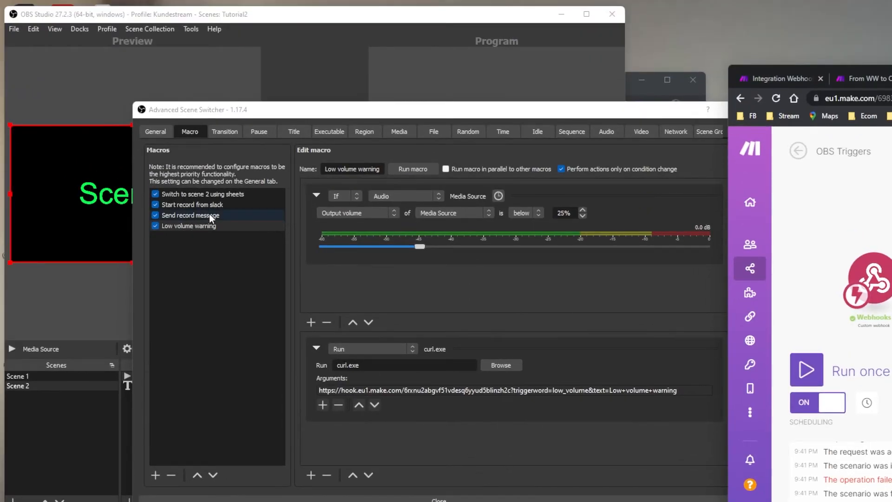
- Append &text=Recording+has+started to the Send record message curl URL, then Run once in Make
{"action": "left_click", "coordinate": [211, 215]}
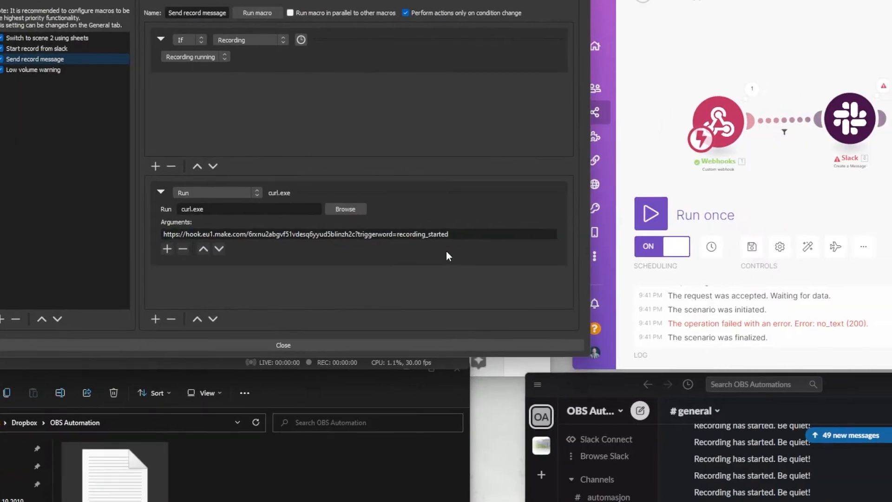
{"action": "double_click", "coordinate": [461, 234]}
{"action": "left_click", "coordinate": [416, 159]}
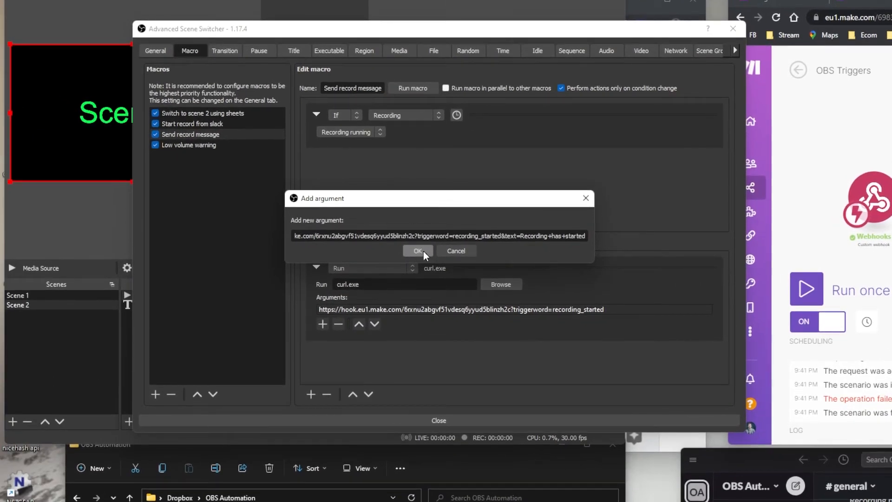
{"action": "left_click", "coordinate": [241, 266]}
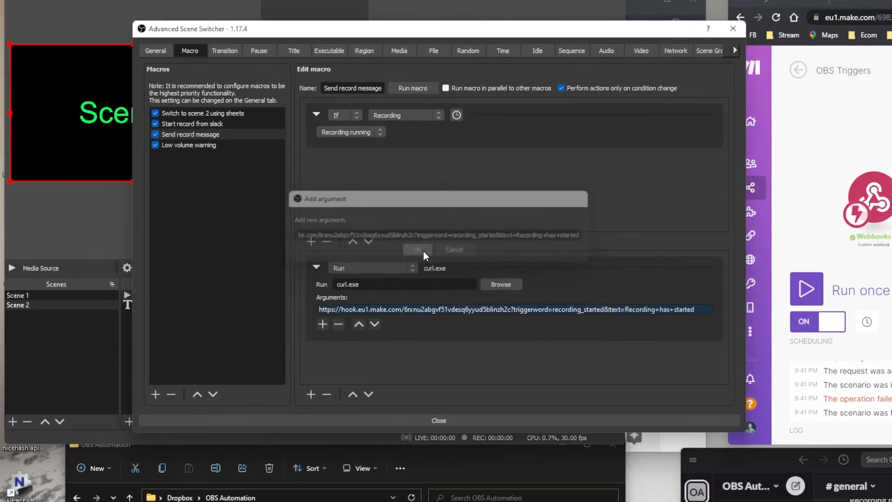
{"action": "mouse_move", "coordinate": [652, 289]}
{"action": "left_click", "coordinate": [425, 272]}
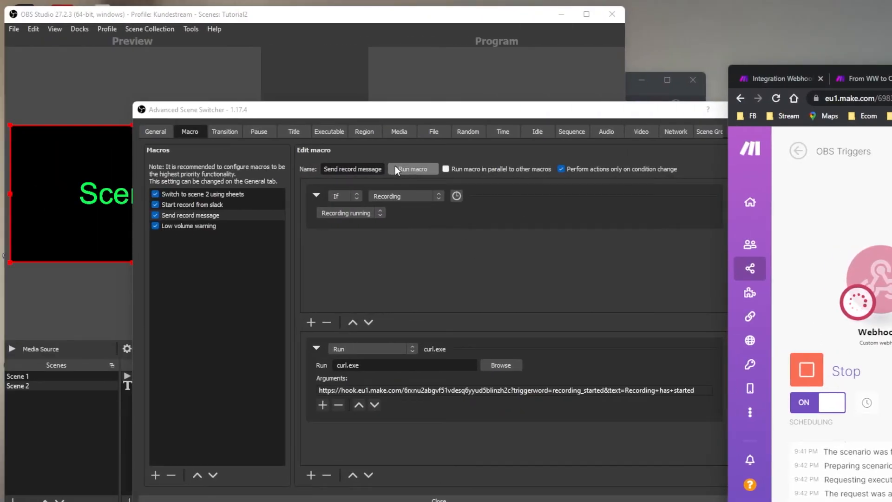
- Fire the recording macro with a test recording and delete the filter's low_volume triggerword condition
{"action": "left_click", "coordinate": [395, 169]}
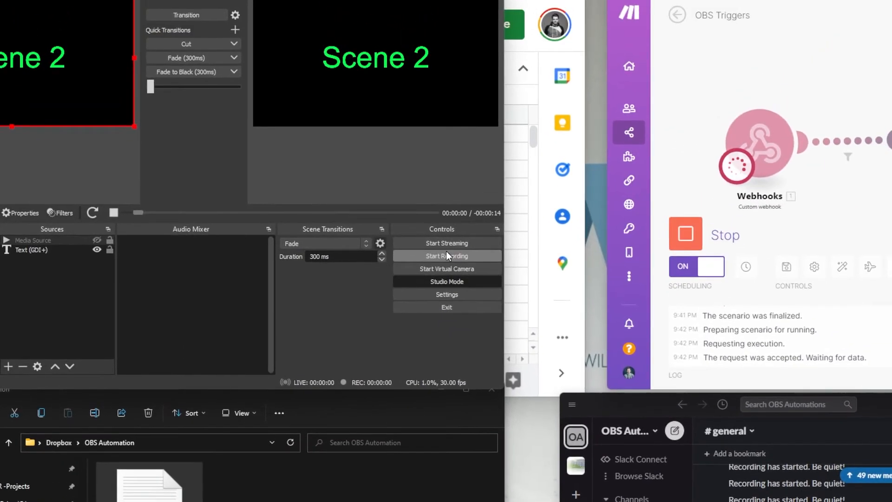
{"action": "left_click", "coordinate": [447, 255]}
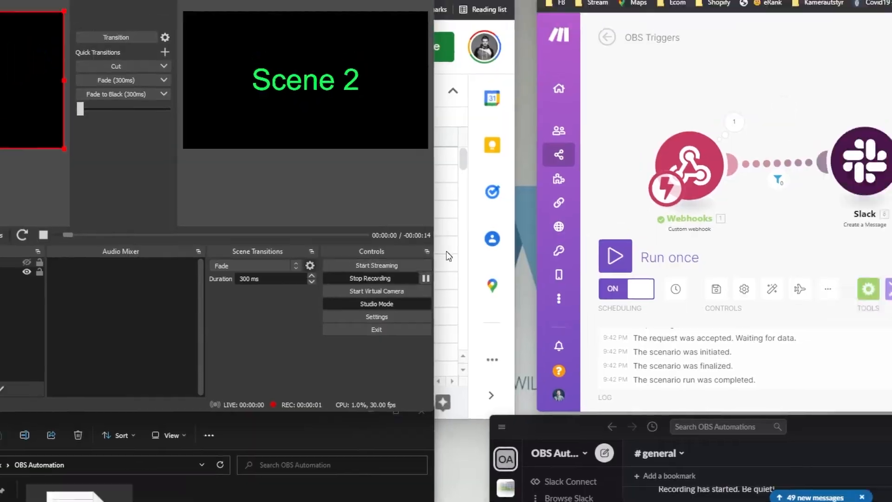
{"action": "left_click", "coordinate": [838, 149]}
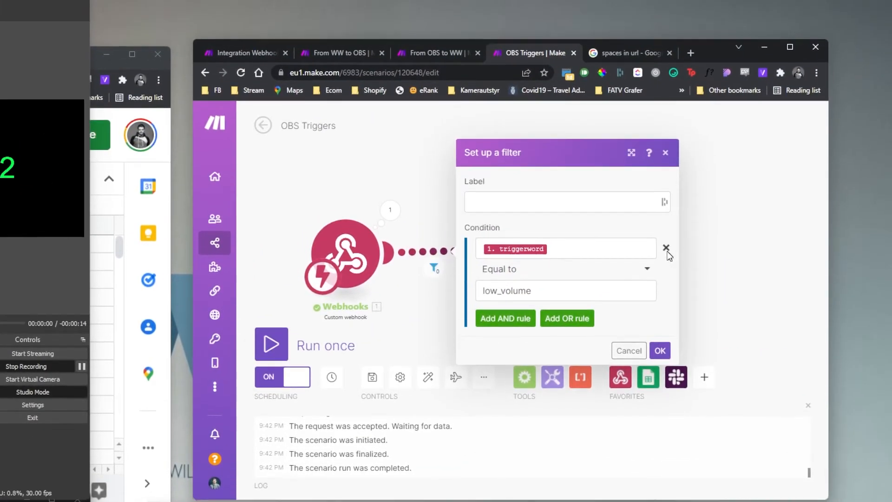
{"action": "left_click", "coordinate": [666, 247]}
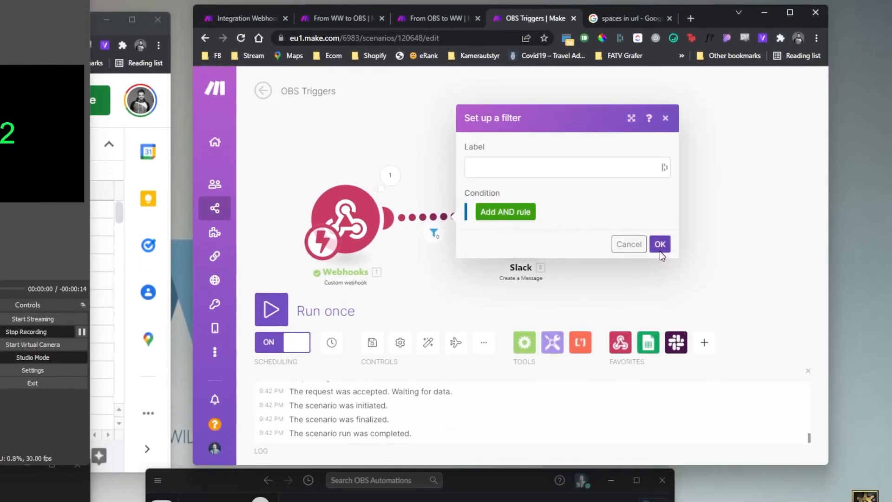
{"action": "left_click", "coordinate": [660, 276]}
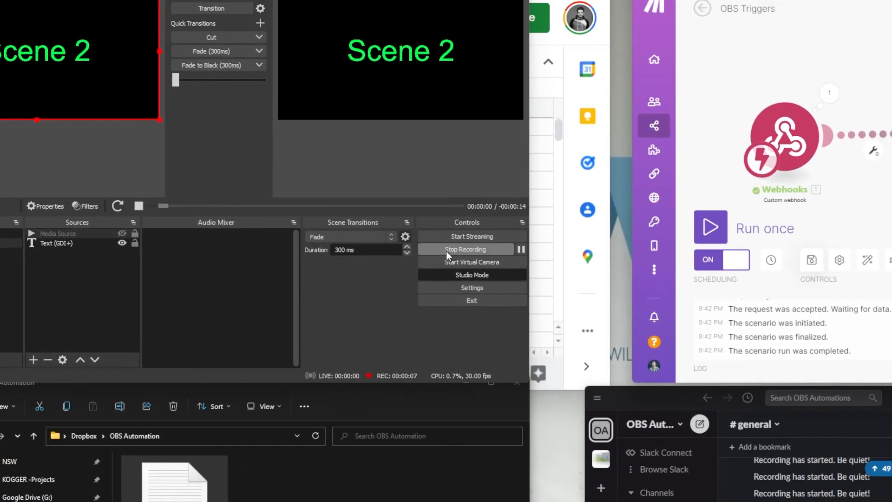
{"action": "left_click", "coordinate": [186, 266]}
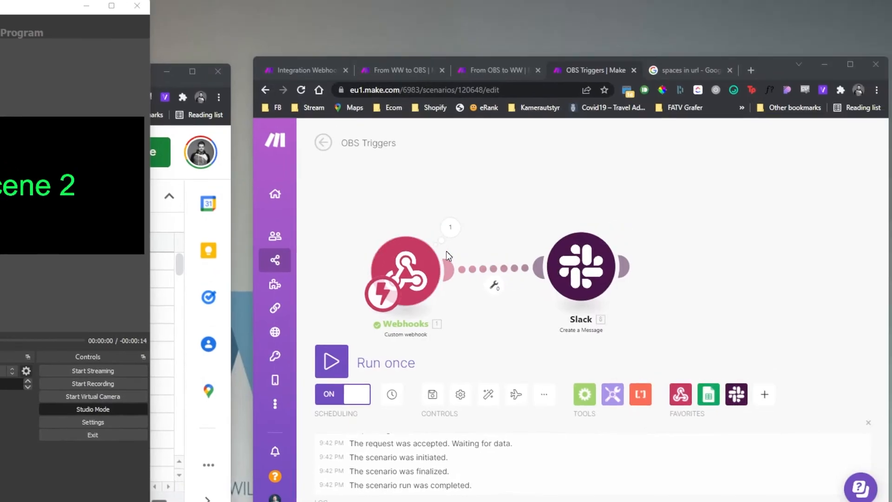
- Reopen the Advanced Scene Switcher and view the Switch to scene 2 using sheets macro
{"action": "left_click", "coordinate": [823, 212]}
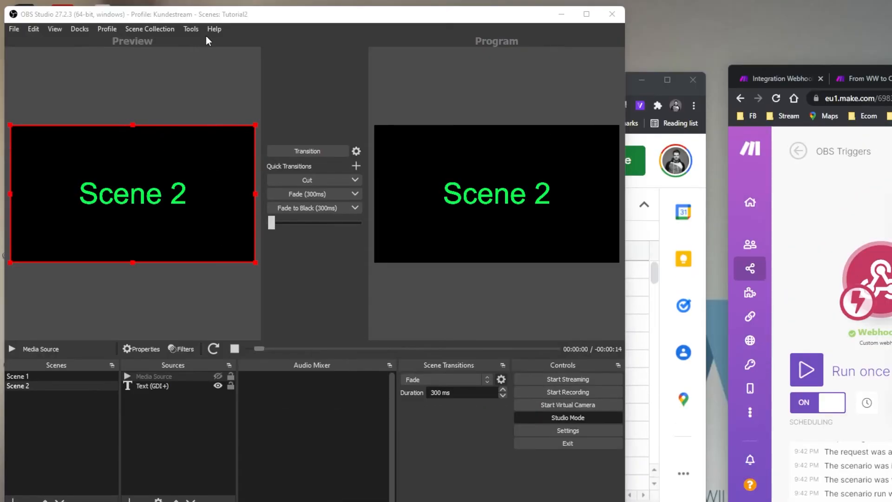
{"action": "left_click", "coordinate": [191, 28]}
{"action": "left_click", "coordinate": [207, 59]}
{"action": "left_click", "coordinate": [77, 183]}
- Close the Scene Switcher and webhook settings, and stop the recording
{"action": "left_click", "coordinate": [77, 204]}
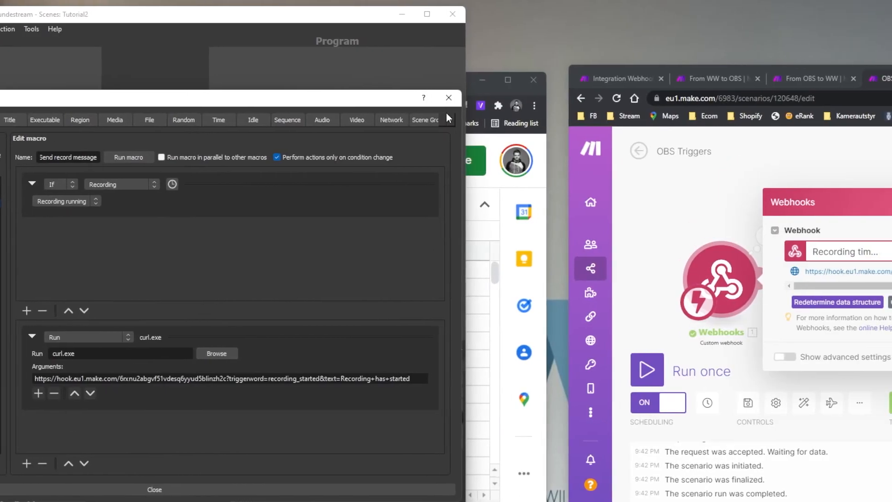
{"action": "left_click", "coordinate": [448, 99]}
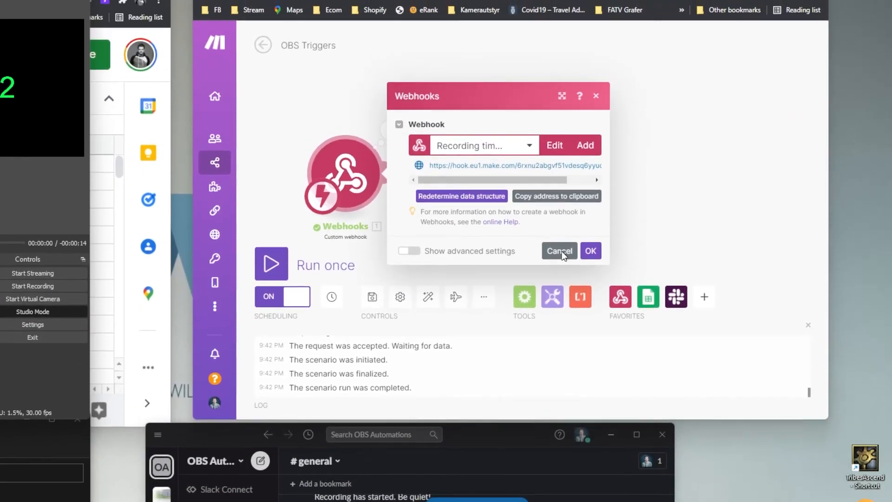
{"action": "left_click", "coordinate": [560, 251]}
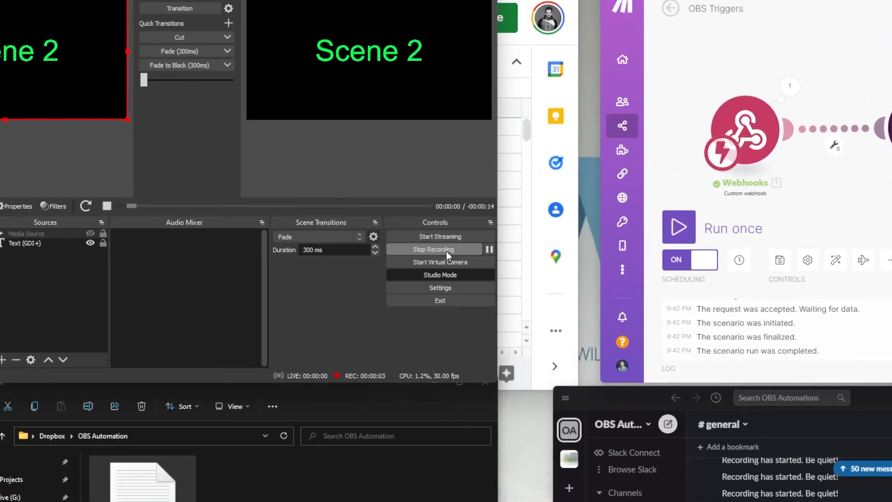
{"action": "left_click", "coordinate": [76, 91]}
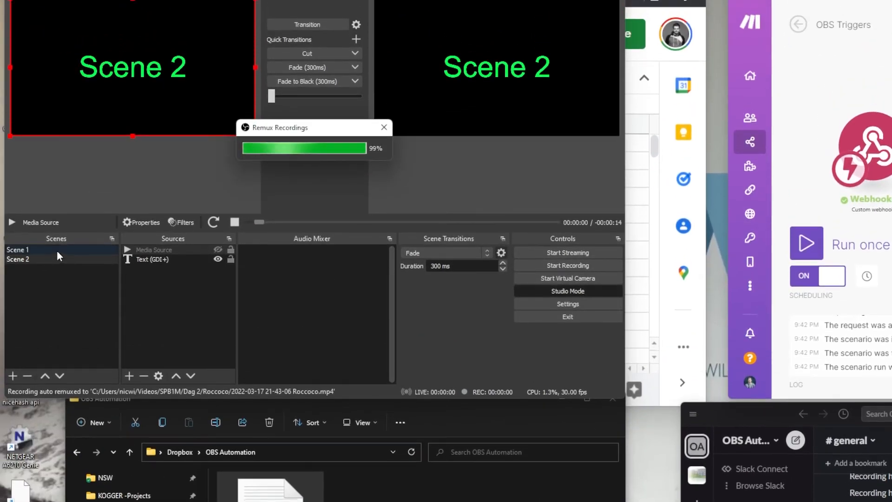
- Show the Media Source in Scene 2 live on Program, lower it to about -23.6 dB, and mute it
{"action": "left_click", "coordinate": [56, 250]}
{"action": "left_click", "coordinate": [65, 259]}
{"action": "left_click", "coordinate": [217, 251]}
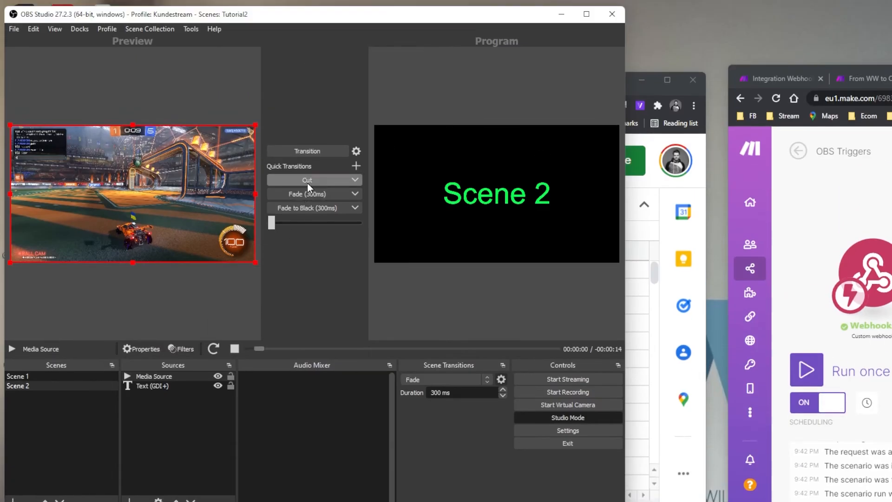
{"action": "left_click", "coordinate": [307, 54]}
{"action": "left_click_drag", "start_coordinate": [350, 252], "coordinate": [281, 253]}
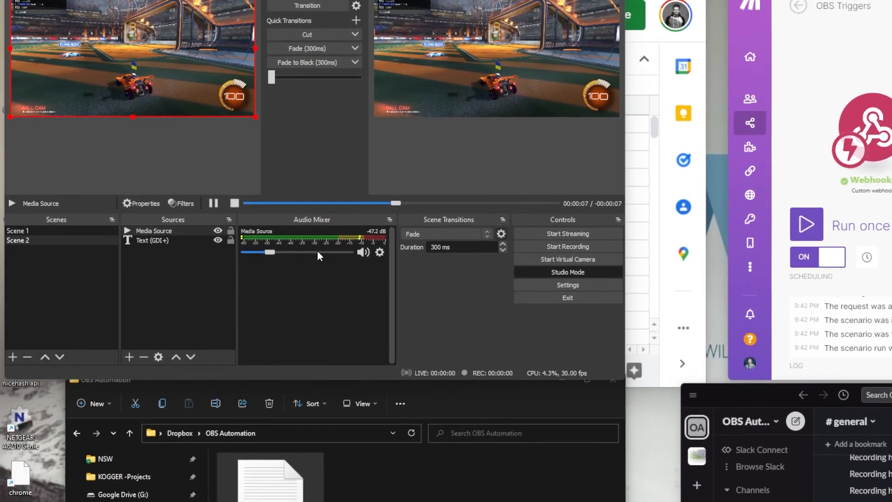
{"action": "left_click", "coordinate": [364, 251]}
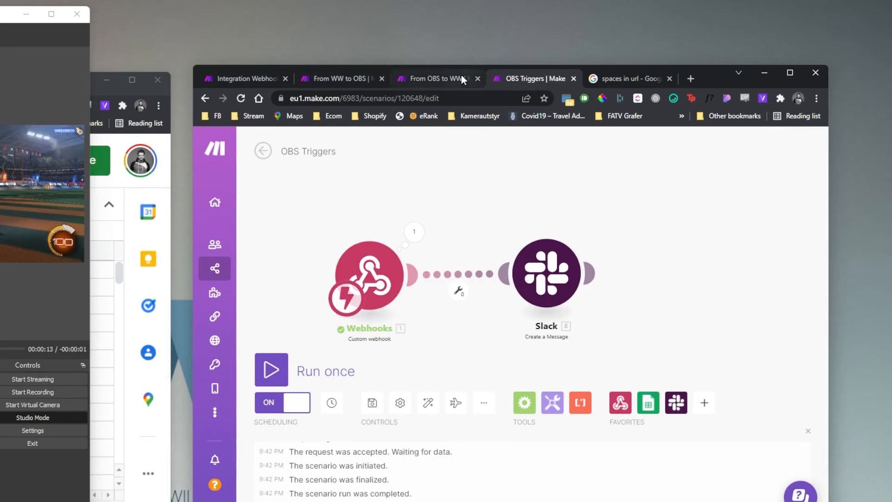
- Browse the From OBS to WW and From WW to OBS scenarios and the OBS test sheet's column A checkboxes
{"action": "left_click", "coordinate": [495, 53]}
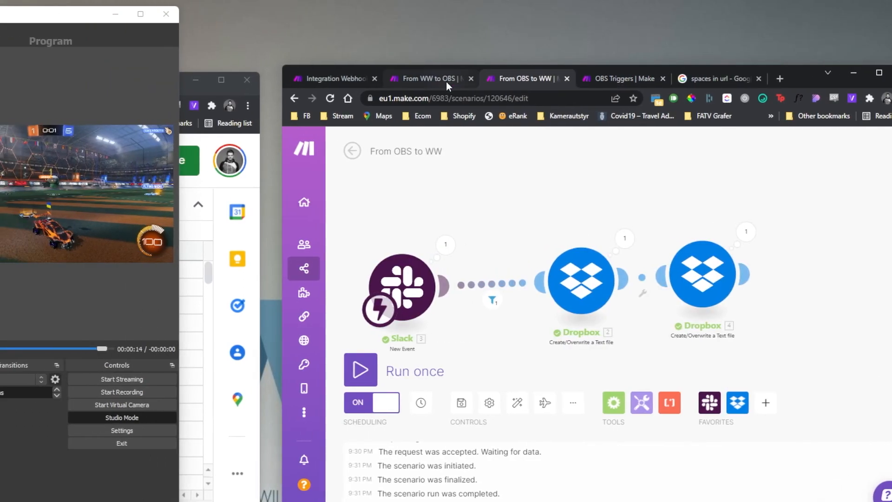
{"action": "left_click", "coordinate": [446, 82]}
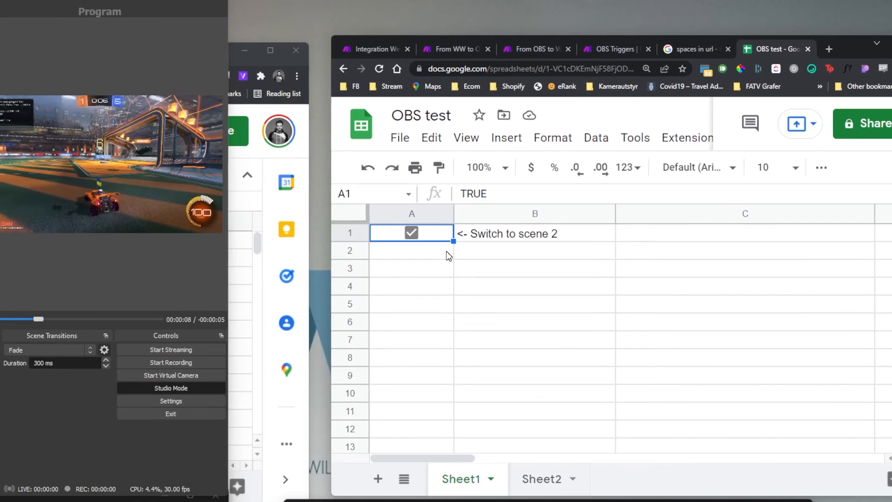
{"action": "left_click", "coordinate": [448, 256]}
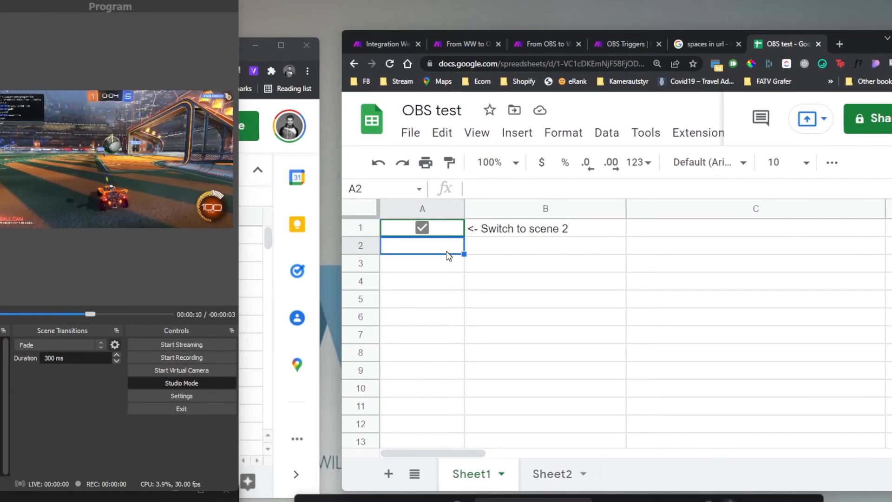
{"action": "left_click", "coordinate": [430, 293]}
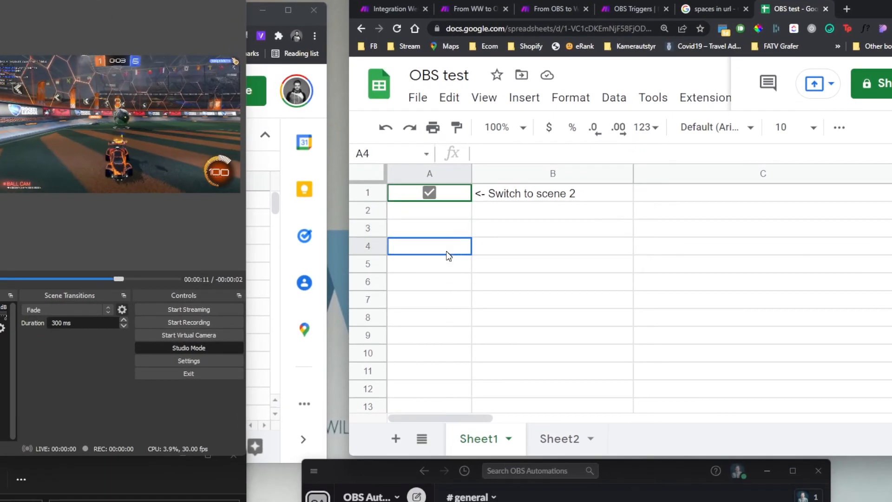
{"action": "left_click", "coordinate": [447, 264]}
{"action": "left_click", "coordinate": [447, 283]}
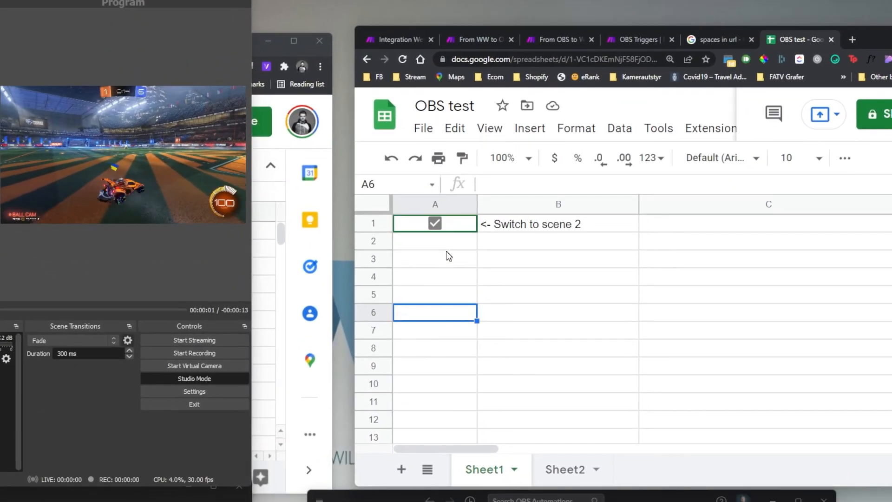
{"action": "left_click", "coordinate": [448, 255]}
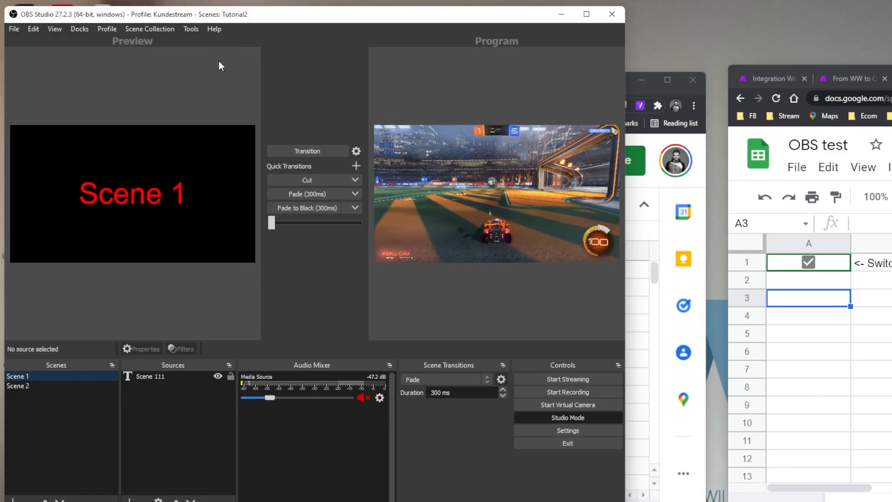
{"action": "left_click", "coordinate": [188, 23]}
- Open the Advanced Scene Switcher and review the Switch to scene 2 using sheets macro
{"action": "left_click", "coordinate": [212, 61]}
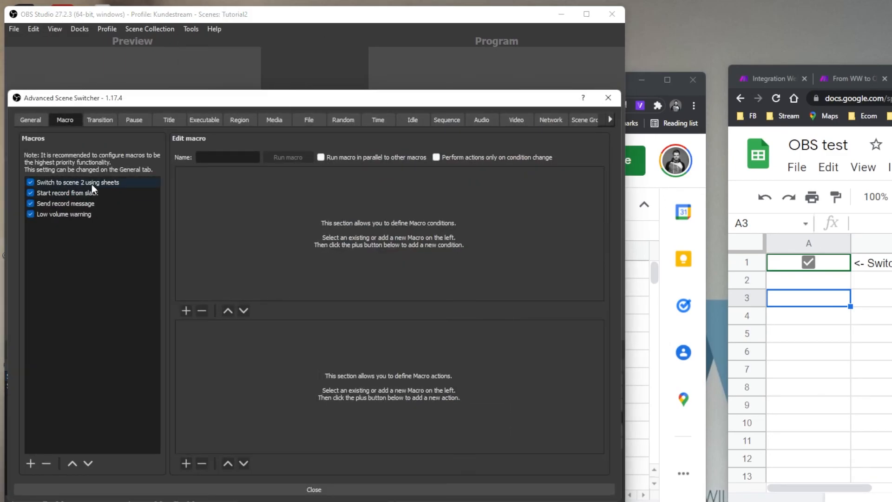
{"action": "left_click_drag", "start_coordinate": [198, 102], "coordinate": [373, 89]}
{"action": "left_click", "coordinate": [267, 181]}
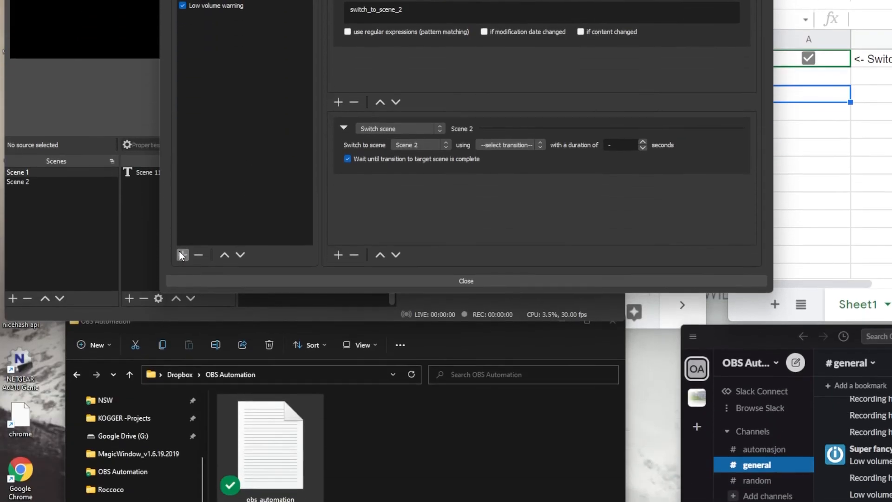
- Add a new Macro 1 with a Process condition, leaving the process unselected
{"action": "left_click", "coordinate": [423, 179]}
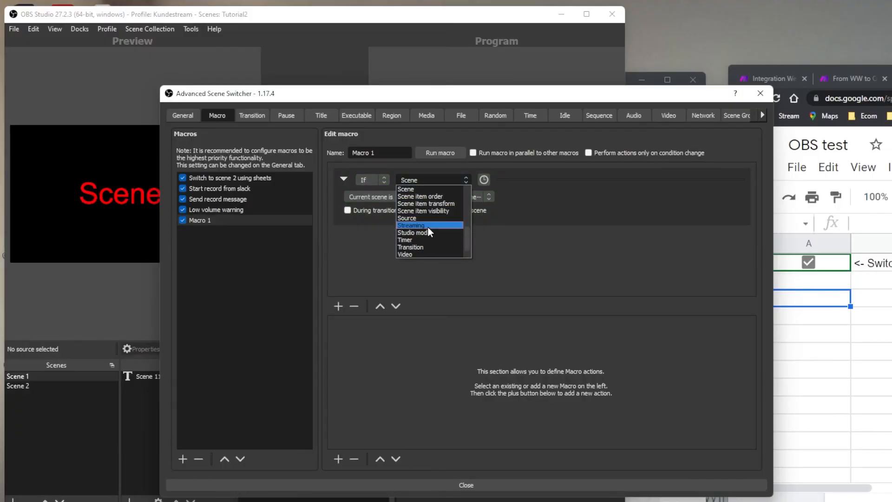
{"action": "scroll", "coordinate": [441, 238], "scroll_direction": "down", "scroll_amount": 1}
{"action": "scroll", "coordinate": [446, 215], "scroll_direction": "up", "scroll_amount": 2}
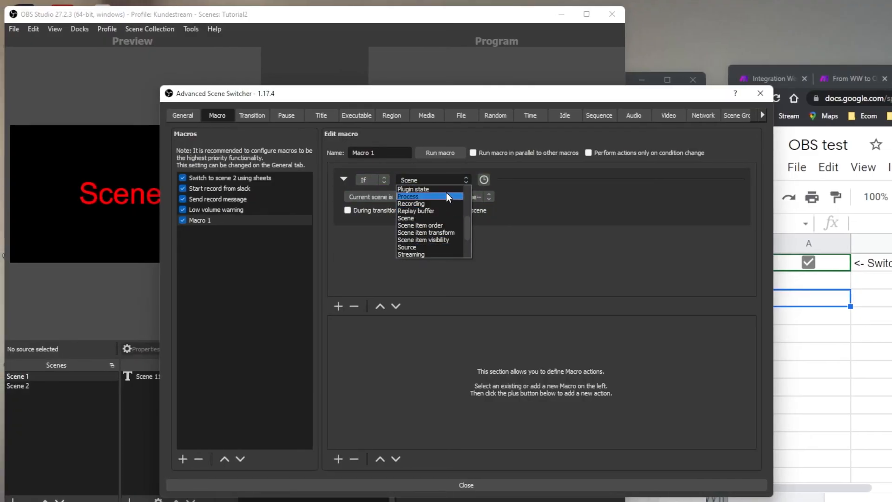
{"action": "left_click", "coordinate": [446, 194]}
{"action": "left_click", "coordinate": [459, 197]}
{"action": "scroll", "coordinate": [436, 216], "scroll_direction": "down", "scroll_amount": 3}
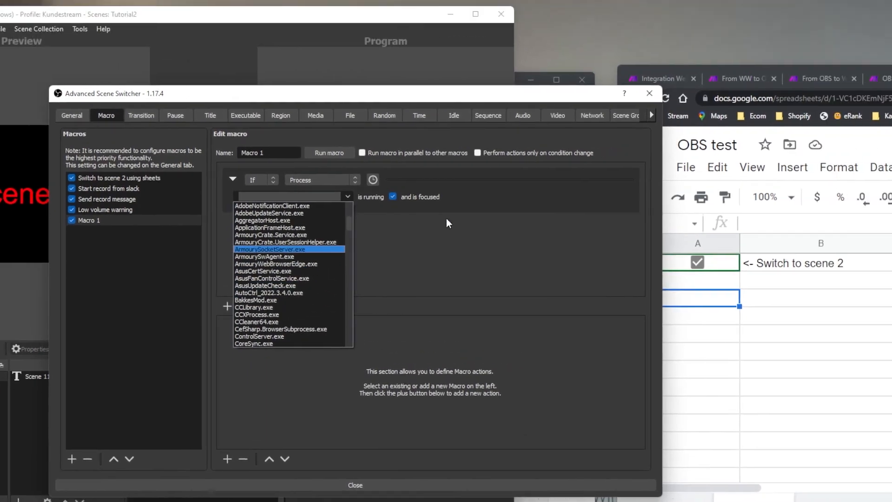
{"action": "left_click", "coordinate": [522, 195]}
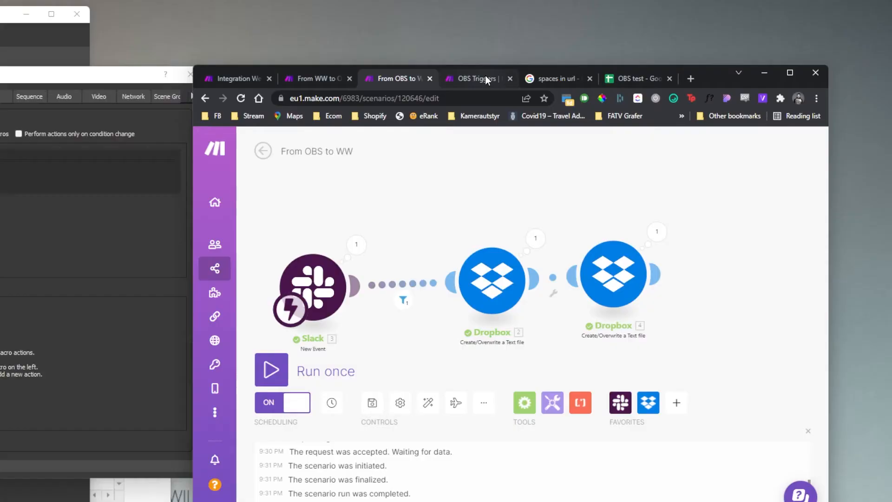
- Bring up Make's From WW to OBS scenario, which turns Google Sheets changes into Dropbox text files
{"action": "left_click", "coordinate": [446, 81]}
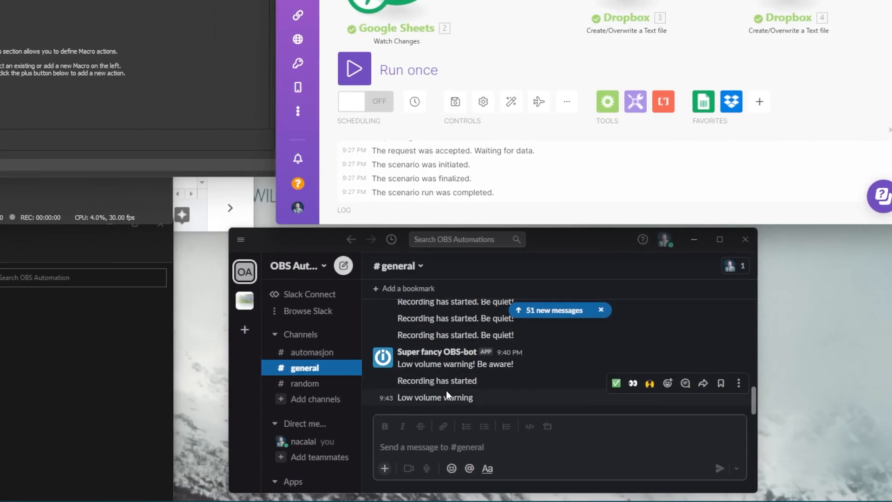